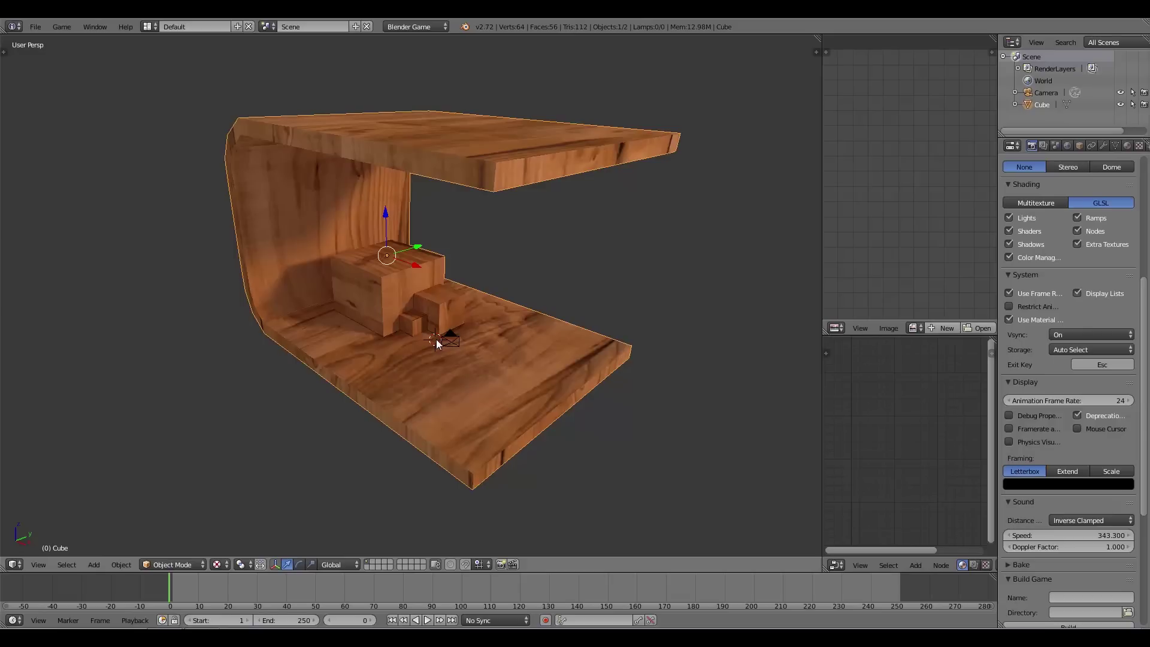
# Step: Examine the finished wooden C-shaped scene and its stacked boxes from several angles and distances
pyautogui.moveTo(415, 288); pyautogui.dragTo(244, 134, button='middle')
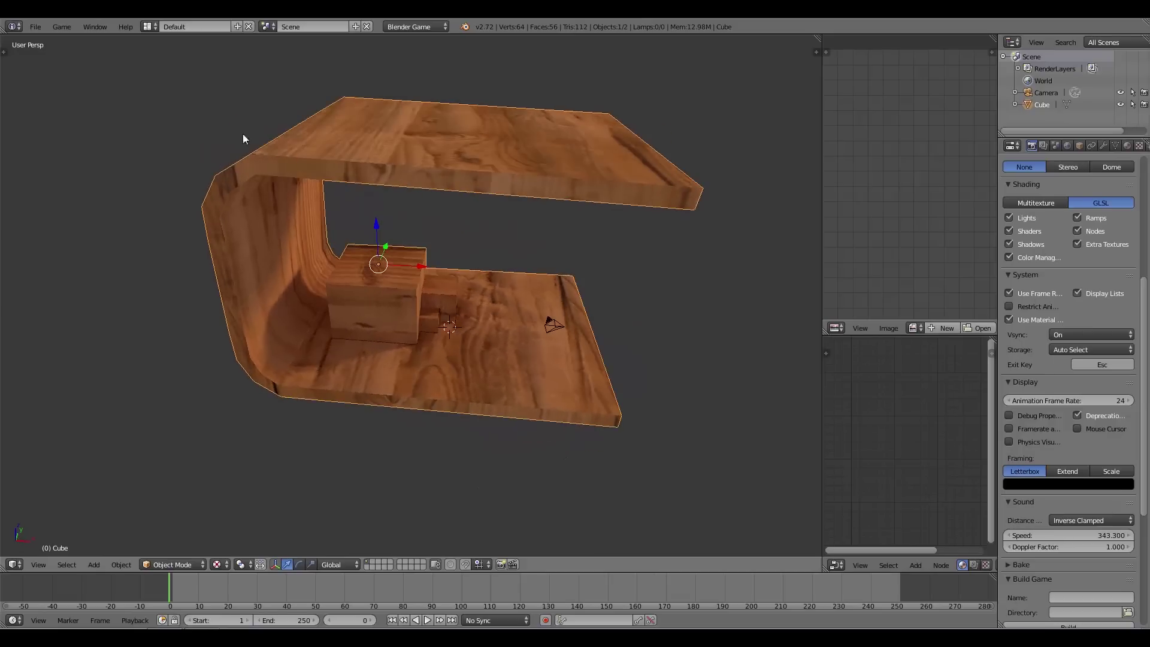
pyautogui.moveTo(335, 263)
pyautogui.mouseDown(button='middle')
pyautogui.moveTo(432, 274)
pyautogui.moveTo(368, 275)
pyautogui.moveTo(343, 252)
pyautogui.mouseUp(button='middle')
pyautogui.moveTo(424, 324); pyautogui.dragTo(461, 281, button='middle')
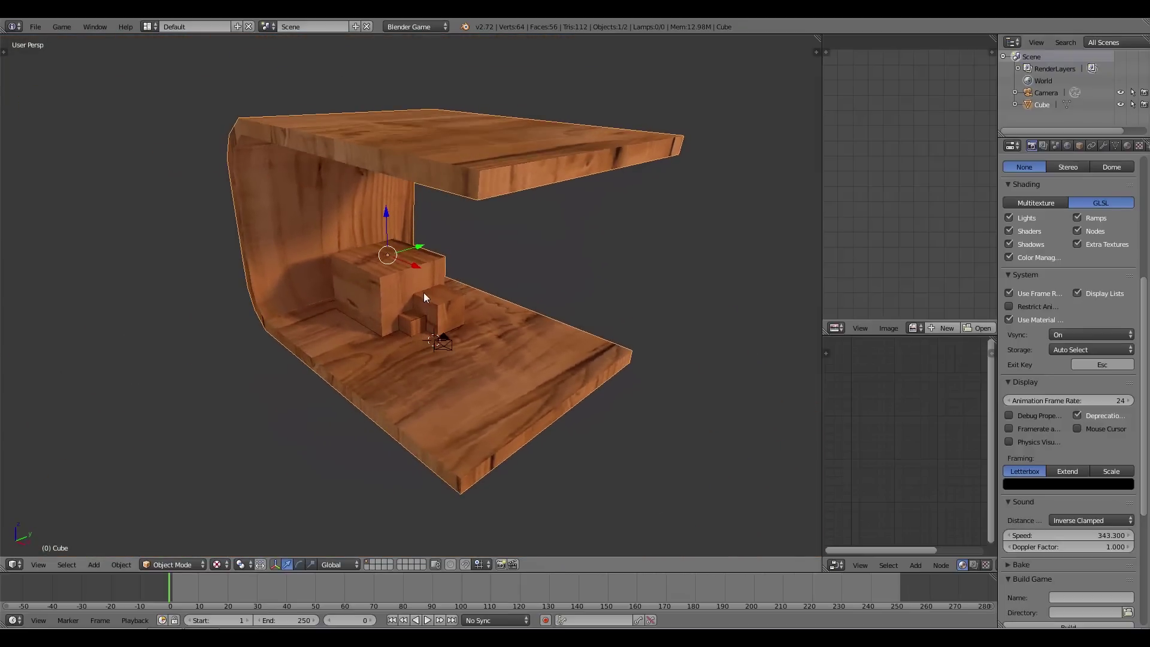
pyautogui.scroll(4, 424, 291)
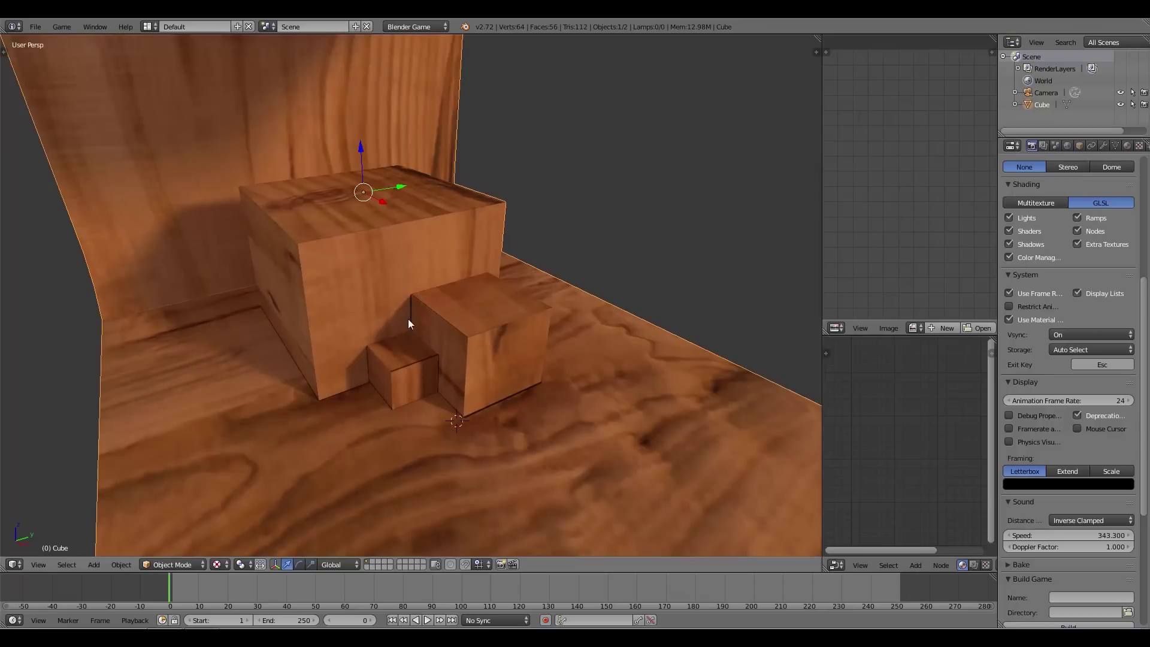
pyautogui.scroll(-3, 408, 319)
pyautogui.moveTo(384, 321); pyautogui.dragTo(464, 322, button='middle')
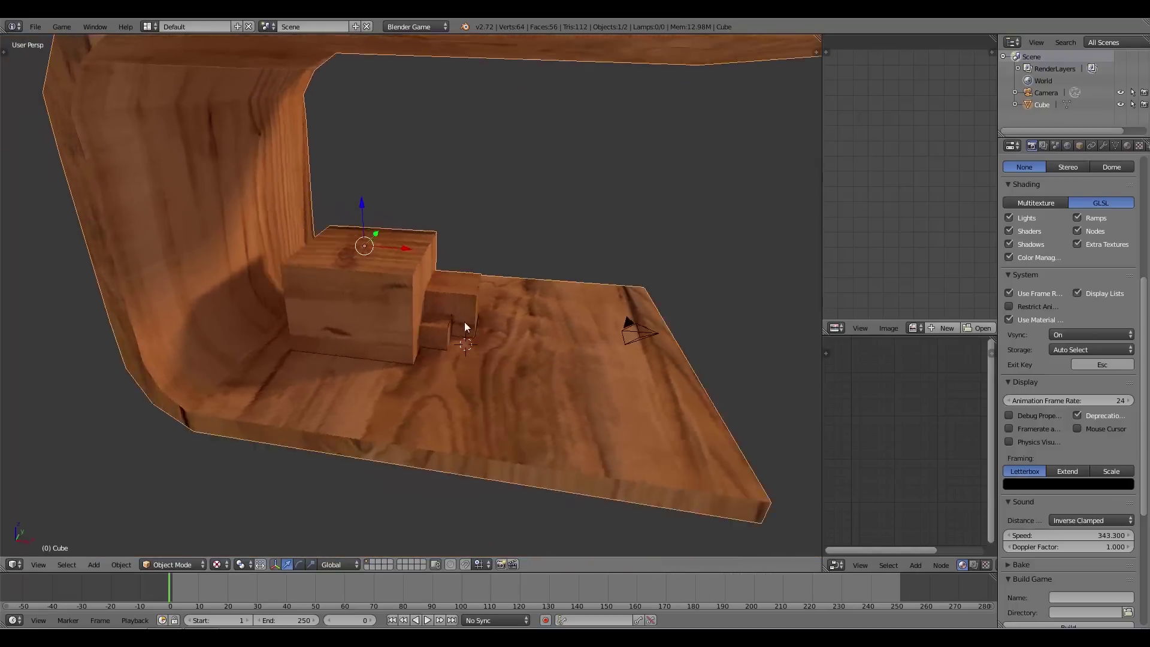
pyautogui.scroll(-3, 464, 321)
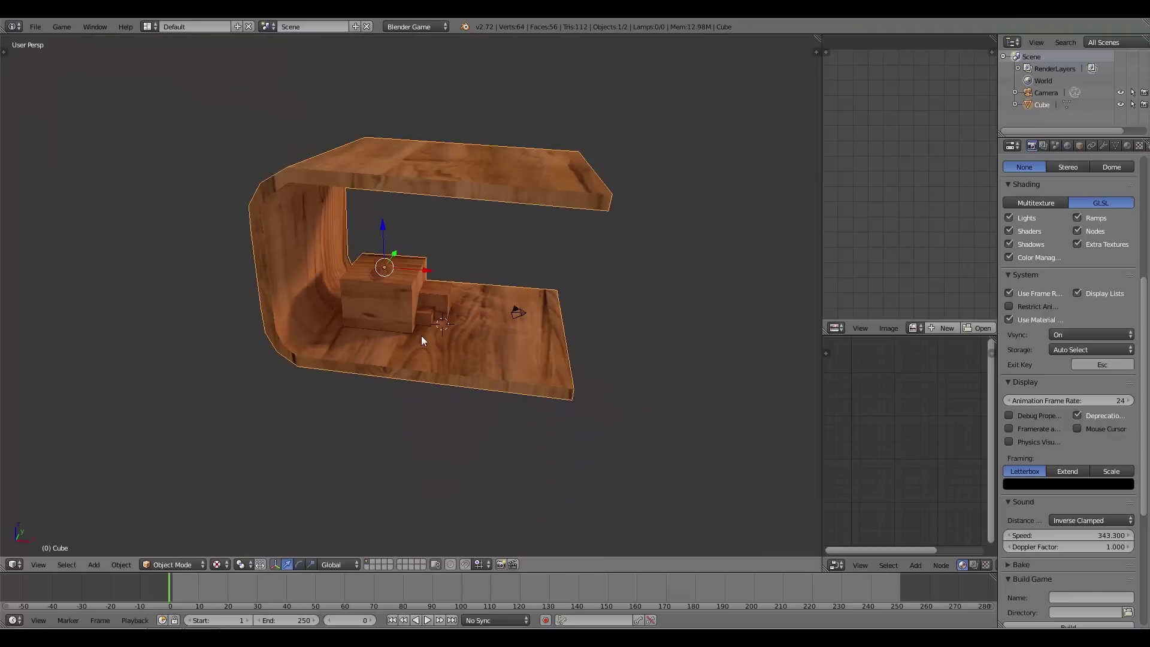
# Step: Try to move the three linked wooden boxes along the Y axis in Edit Mode
pyautogui.press('Tab')
pyautogui.scroll(5, 395, 293)
pyautogui.rightClick(390, 278)
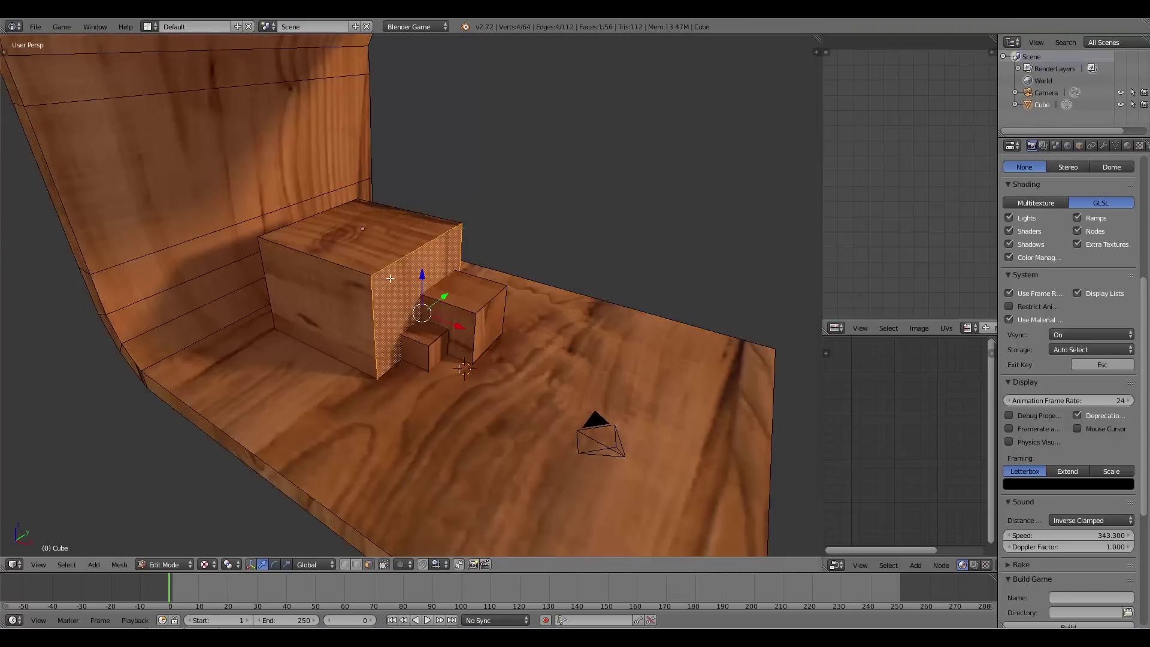
pyautogui.keyDown('shift'); pyautogui.rightClick(464, 307); pyautogui.keyUp('shift')
pyautogui.keyDown('shift'); pyautogui.rightClick(434, 345); pyautogui.keyUp('shift')
pyautogui.hotkey('ctrl', 'l')
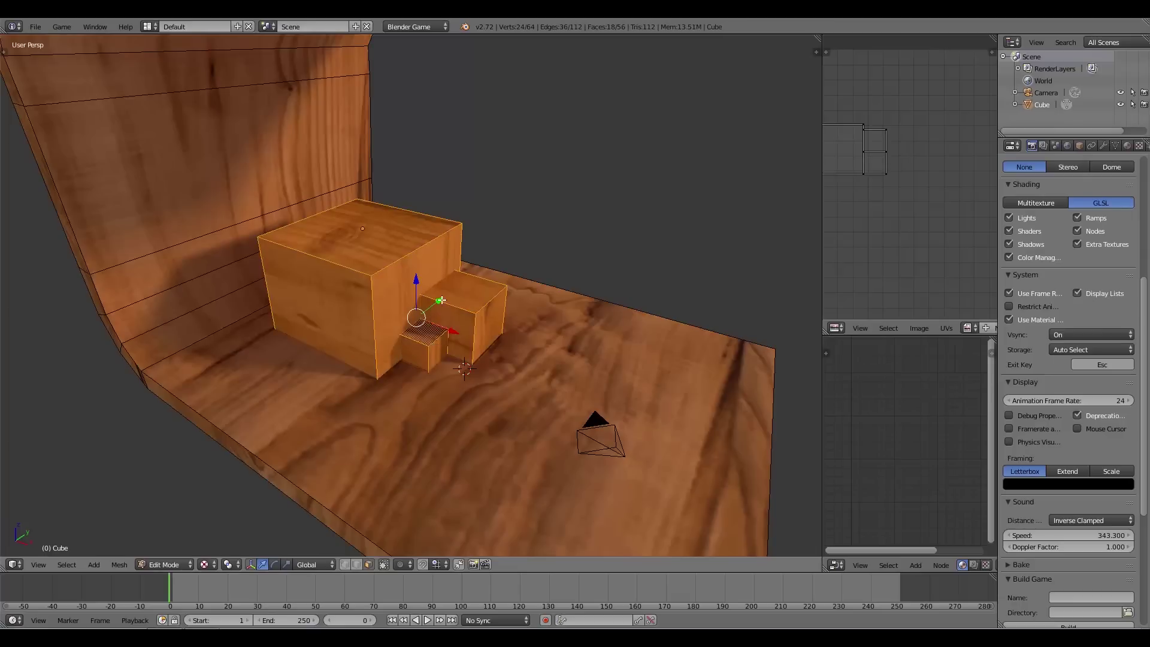
pyautogui.press('g')
pyautogui.press('y')
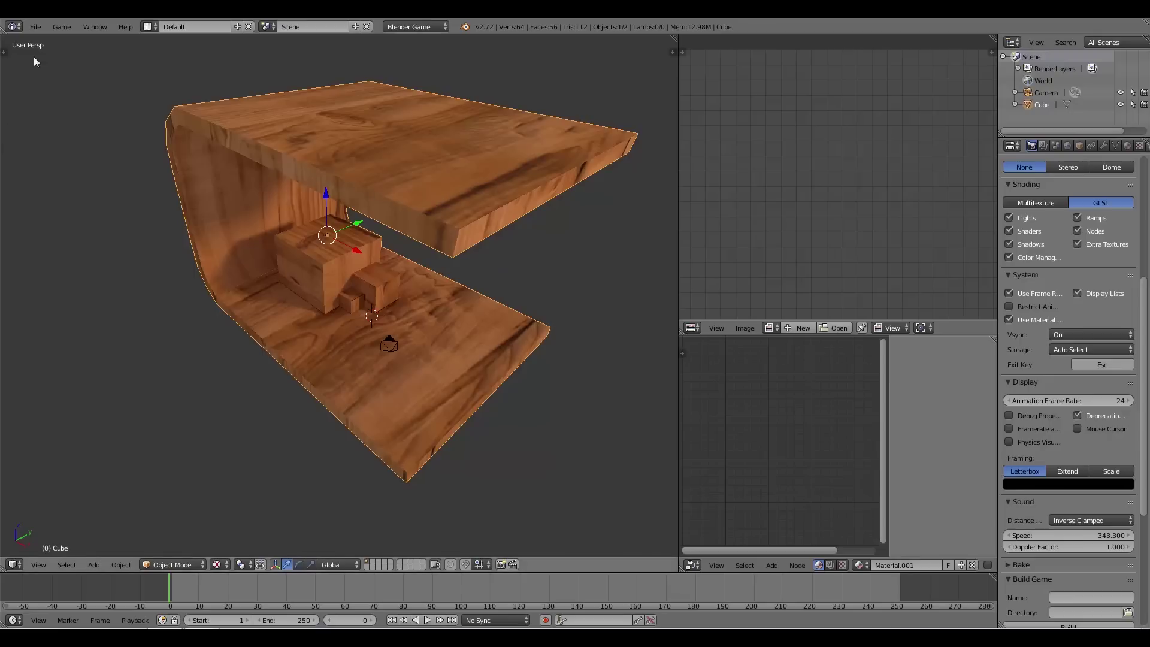
# Step: Start a new scene by reloading the start-up file
pyautogui.click(35, 27)
pyautogui.click(45, 43)
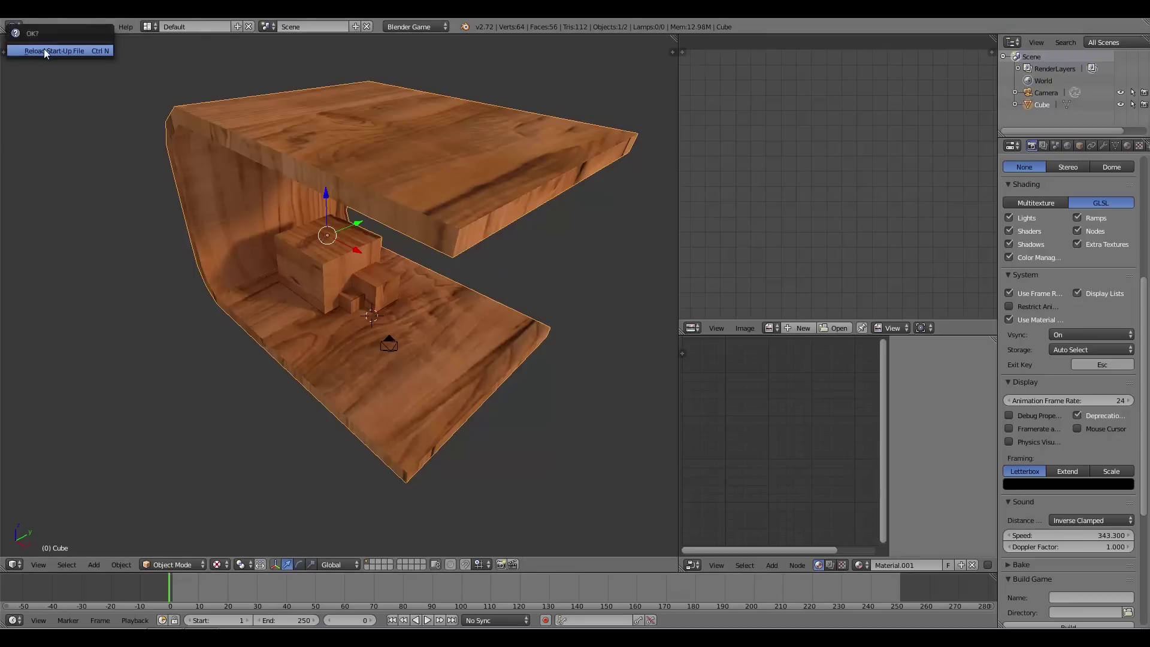
pyautogui.click(45, 49)
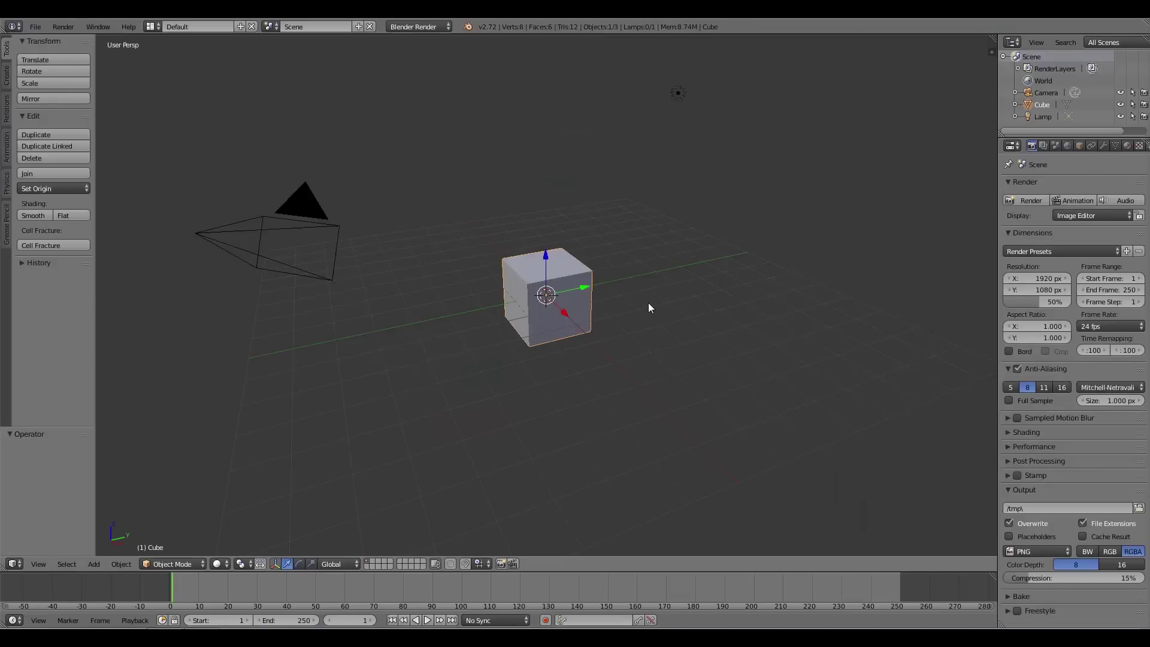
# Step: Scale the default cube by about 5.9 along X and flatten it to about 0.39 along Z
pyautogui.press('s')
pyautogui.press('x')
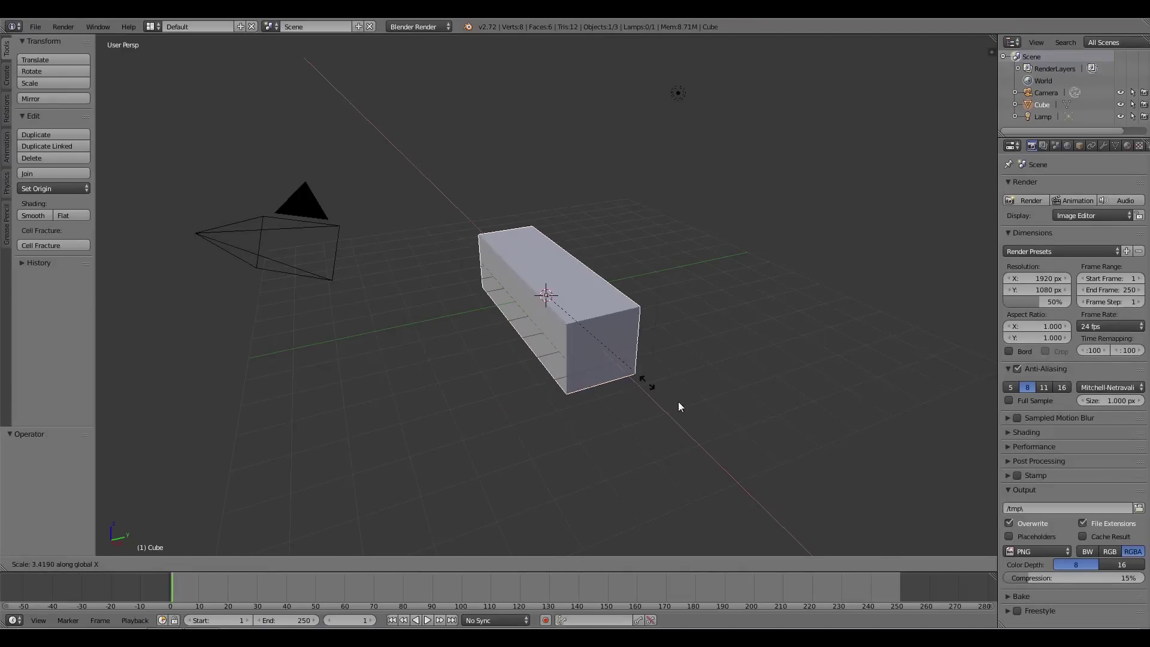
pyautogui.click(737, 448)
pyautogui.scroll(-3, 711, 476)
pyautogui.press('s')
pyautogui.press('z')
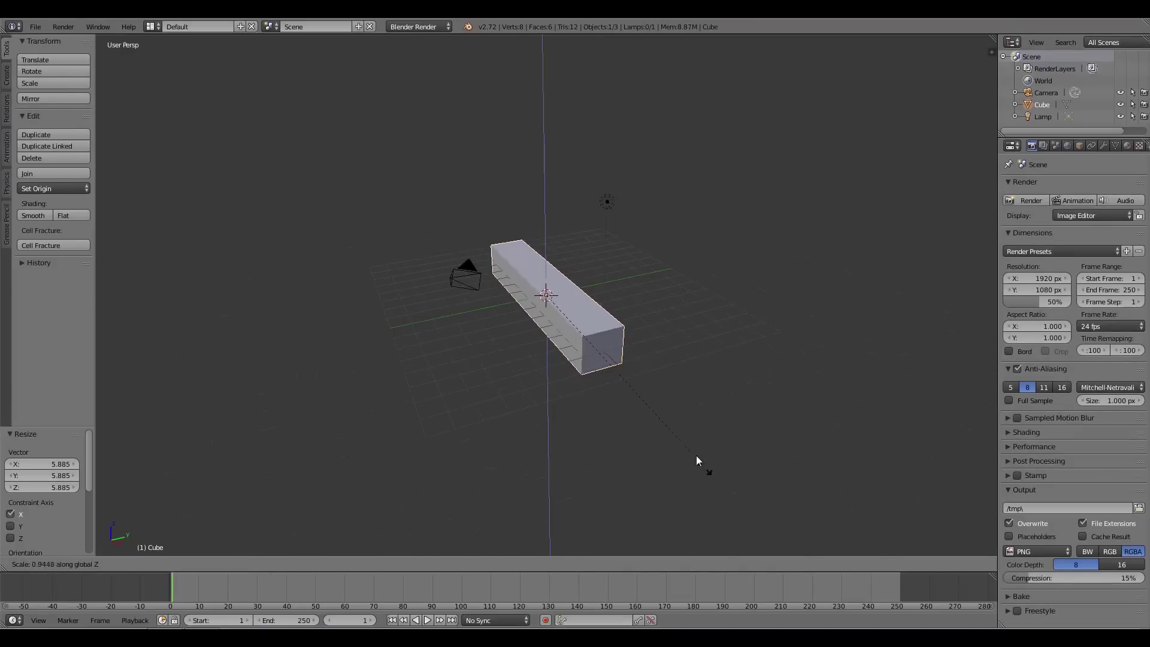
pyautogui.click(607, 371)
# Step: Widen the flattened block into a slab by scaling it about 4.8 along Y
pyautogui.moveTo(658, 380); pyautogui.dragTo(595, 347, button='middle')
pyautogui.press('s')
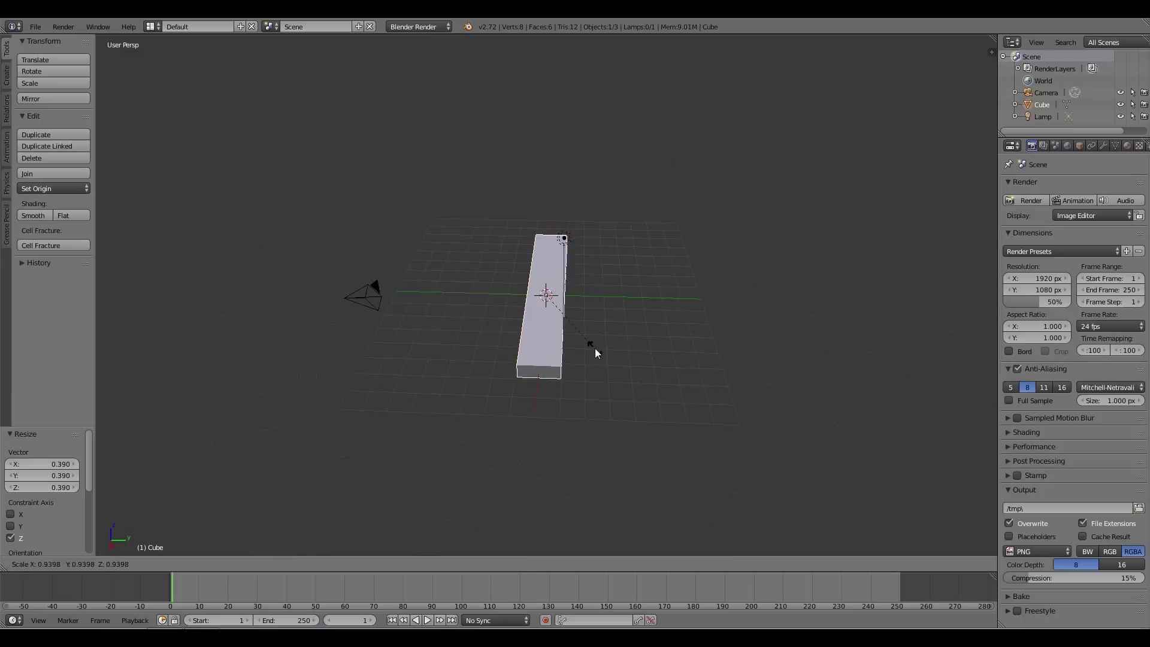
pyautogui.press('y')
pyautogui.click(875, 421)
# Step: Shift the slab slightly along Y and scale it by about 1.12 on that axis
pyautogui.scroll(-4, 661, 332)
pyautogui.moveTo(660, 332); pyautogui.dragTo(623, 303, button='middle')
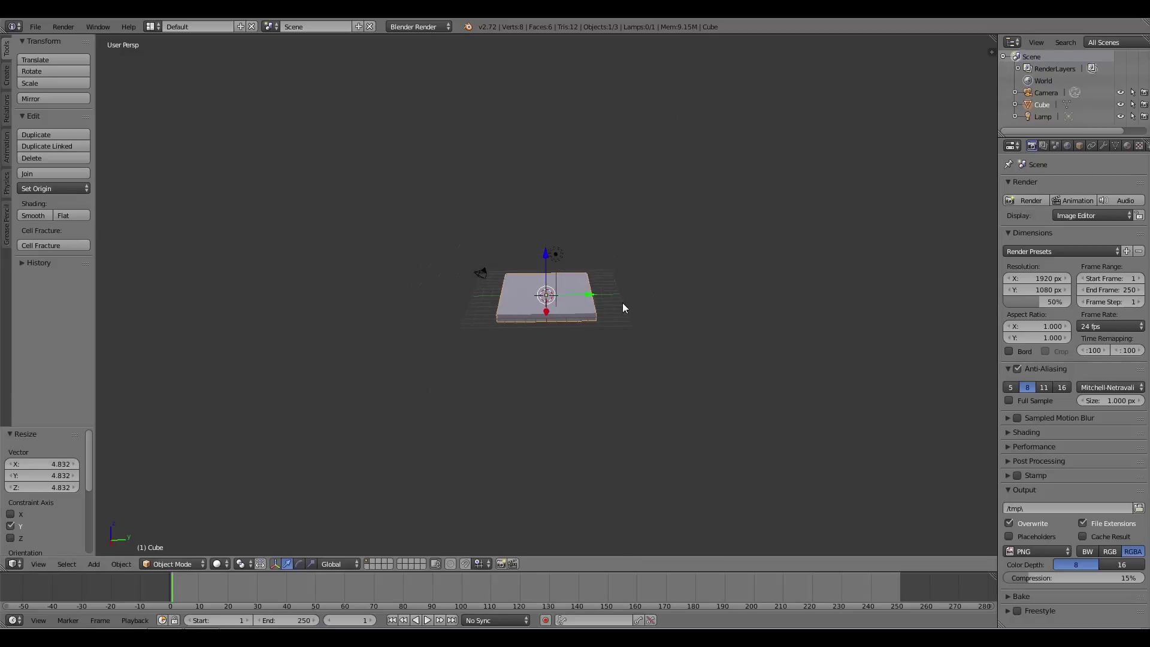
pyautogui.press('g')
pyautogui.press('y')
pyautogui.click(620, 308)
pyautogui.press('s')
pyautogui.click(637, 310)
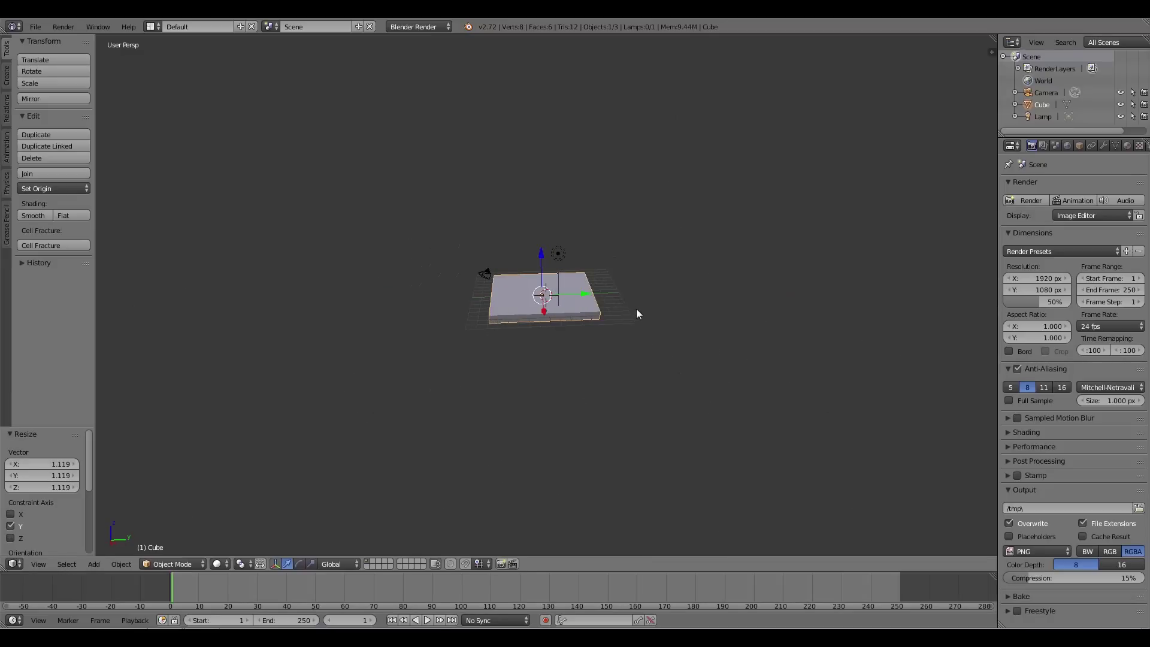
# Step: Set up the slab for mesh editing in front orthographic view with wireframe display
pyautogui.press('KP_1')
pyautogui.press('Tab')
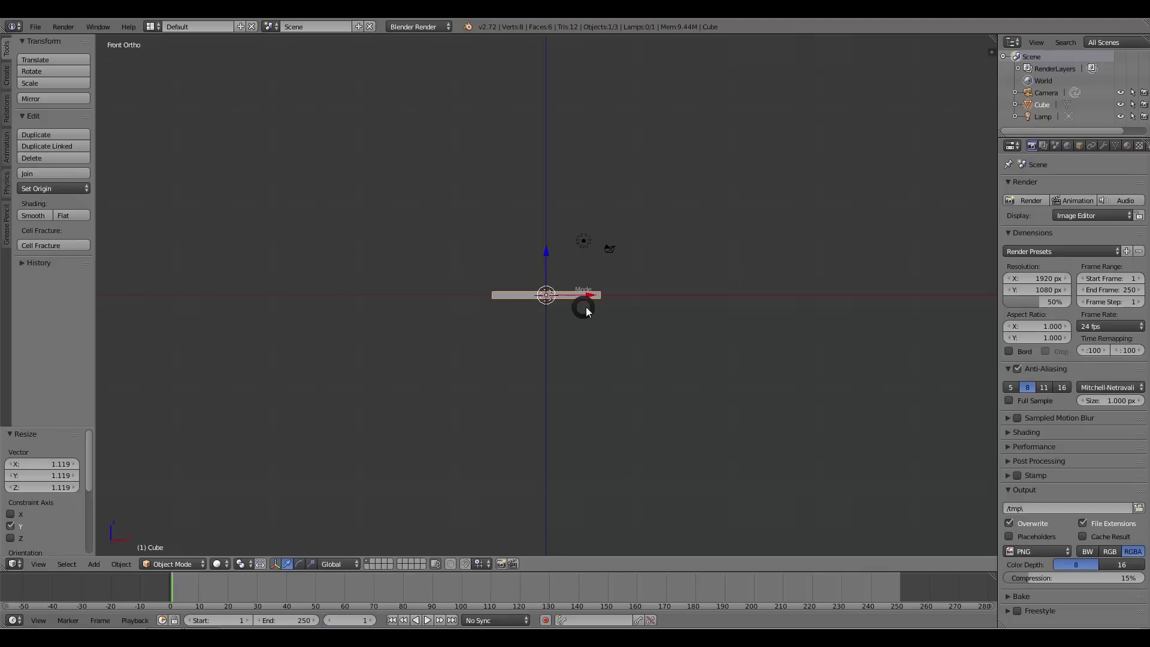
pyautogui.click(639, 308)
pyautogui.scroll(5, 479, 323)
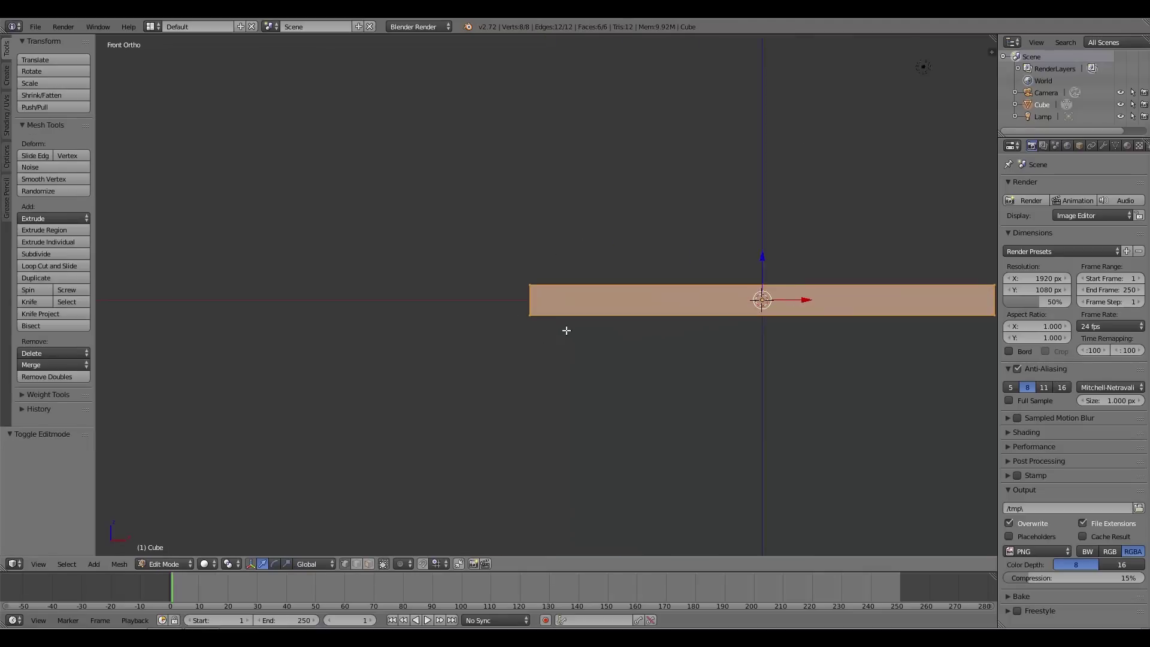
pyautogui.press('z')
pyautogui.click(624, 332)
# Step: Select only the slab's negative-X end vertices and extrude them outward by about 0.83 along X
pyautogui.press('a')
pyautogui.press('b')
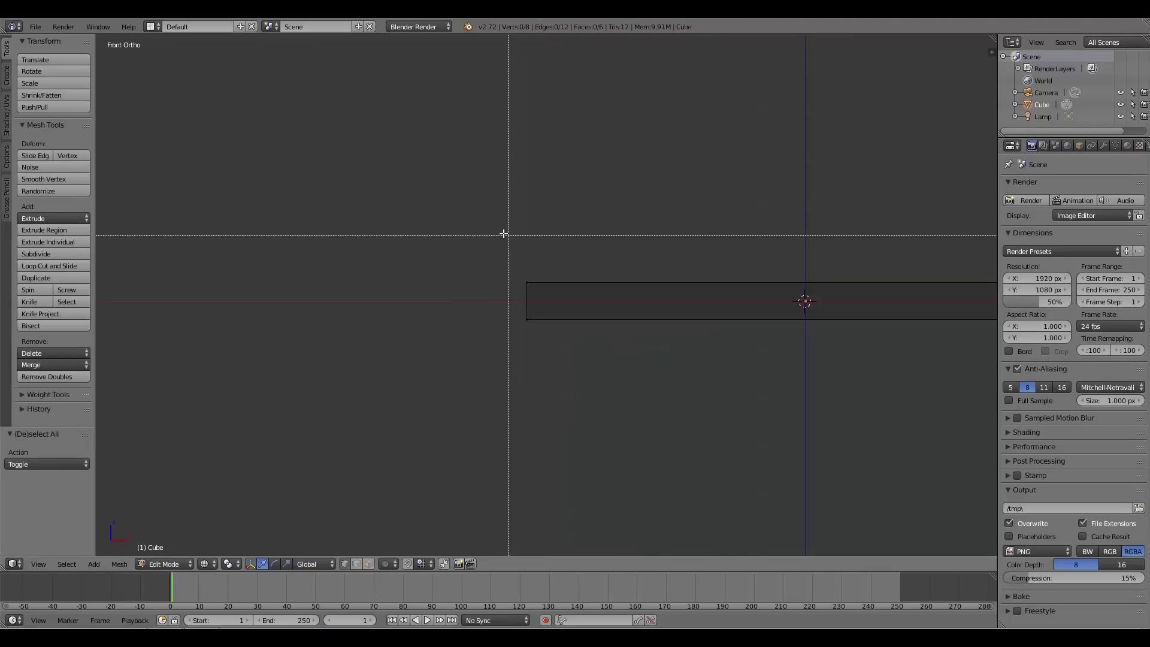
pyautogui.moveTo(504, 233); pyautogui.dragTo(588, 430)
pyautogui.scroll(-5, 568, 371)
pyautogui.keyDown('shift'); pyautogui.moveTo(643, 363); pyautogui.dragTo(708, 447, button='middle'); pyautogui.keyUp('shift')
pyautogui.scroll(2, 689, 428)
pyautogui.press('e')
pyautogui.click(645, 410)
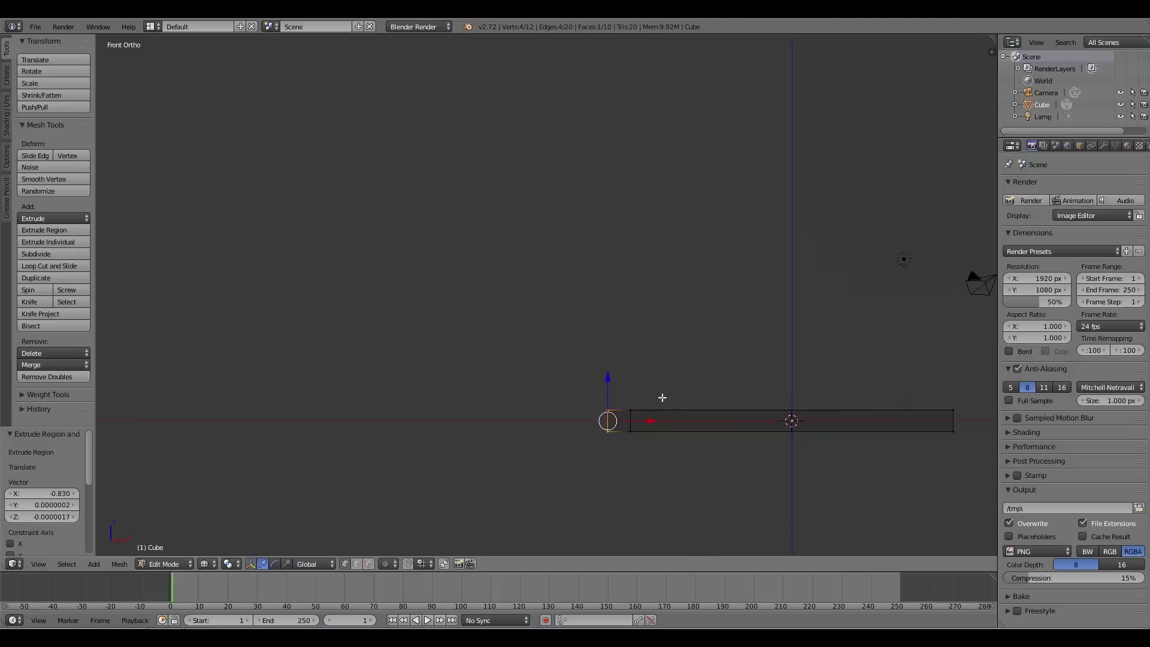
# Step: Rotate and move the extruded end face so the first corner segment angles upward
pyautogui.press('r')
pyautogui.click(662, 433)
pyautogui.press('g')
pyautogui.click(664, 427)
# Step: Extrude a second corner segment upward, adjusting its end face's position and rotation to continue the bend toward vertical
pyautogui.press('e')
pyautogui.click(639, 389)
pyautogui.press('g')
pyautogui.click(651, 382)
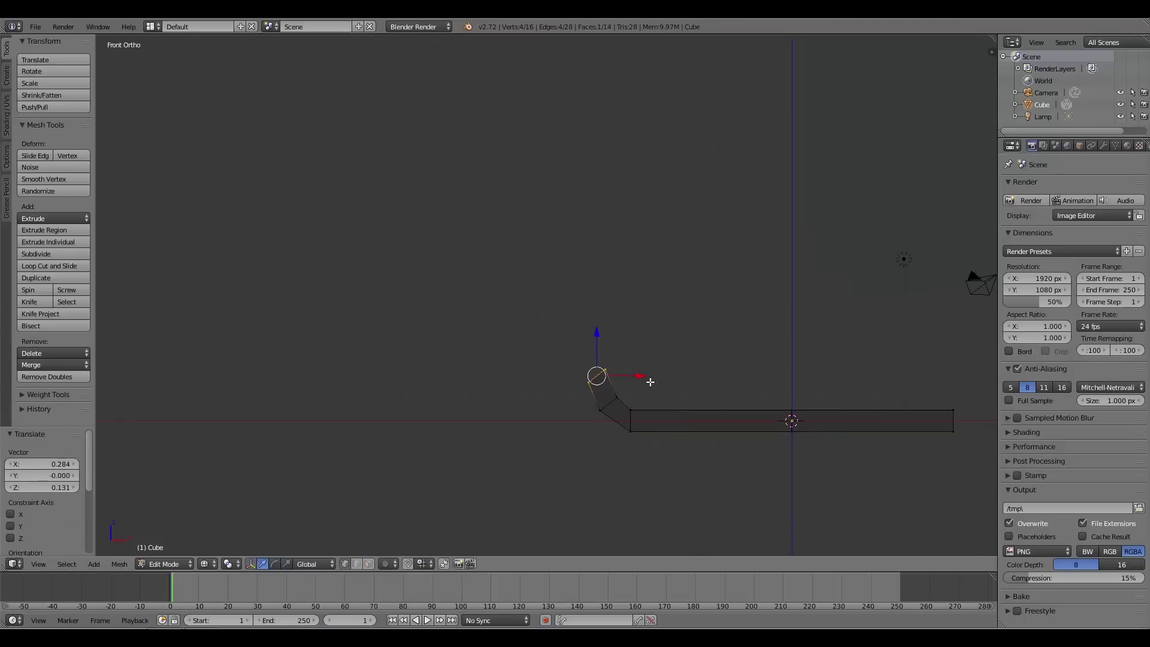
pyautogui.press('r')
pyautogui.click(654, 400)
# Step: Extrude the back wall upward by about 6.8 and adjust its top end's position and rotation
pyautogui.keyDown('shift'); pyautogui.moveTo(636, 399); pyautogui.dragTo(636, 444, button='middle'); pyautogui.keyUp('shift')
pyautogui.press('e')
pyautogui.click(656, 228)
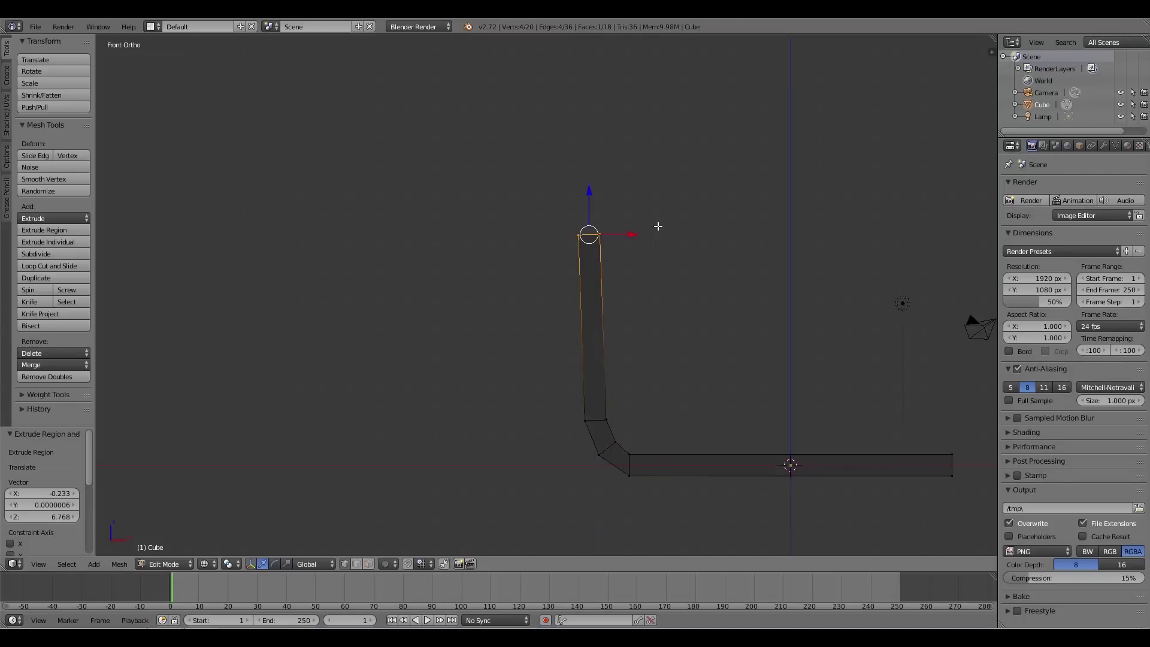
pyautogui.keyDown('shift'); pyautogui.moveTo(635, 247); pyautogui.dragTo(612, 259, button='middle'); pyautogui.keyUp('shift')
pyautogui.press('g')
pyautogui.click(622, 238)
pyautogui.keyDown('shift'); pyautogui.moveTo(645, 216); pyautogui.dragTo(522, 180, button='middle'); pyautogui.keyUp('shift')
pyautogui.press('r')
pyautogui.click(638, 247)
# Step: Extrude and rotate two short segments from the wall's top to form the upper corner bending over the floor
pyautogui.press('e')
pyautogui.click(615, 333)
pyautogui.press('r')
pyautogui.click(632, 333)
pyautogui.press('e')
pyautogui.click(604, 275)
pyautogui.press('r')
pyautogui.click(575, 287)
pyautogui.press('r')
pyautogui.click(573, 316)
# Step: Extrude the ceiling across to the floor's far edge, rotate its end face about 4°, and leave Edit Mode
pyautogui.press('e')
pyautogui.click(863, 322)
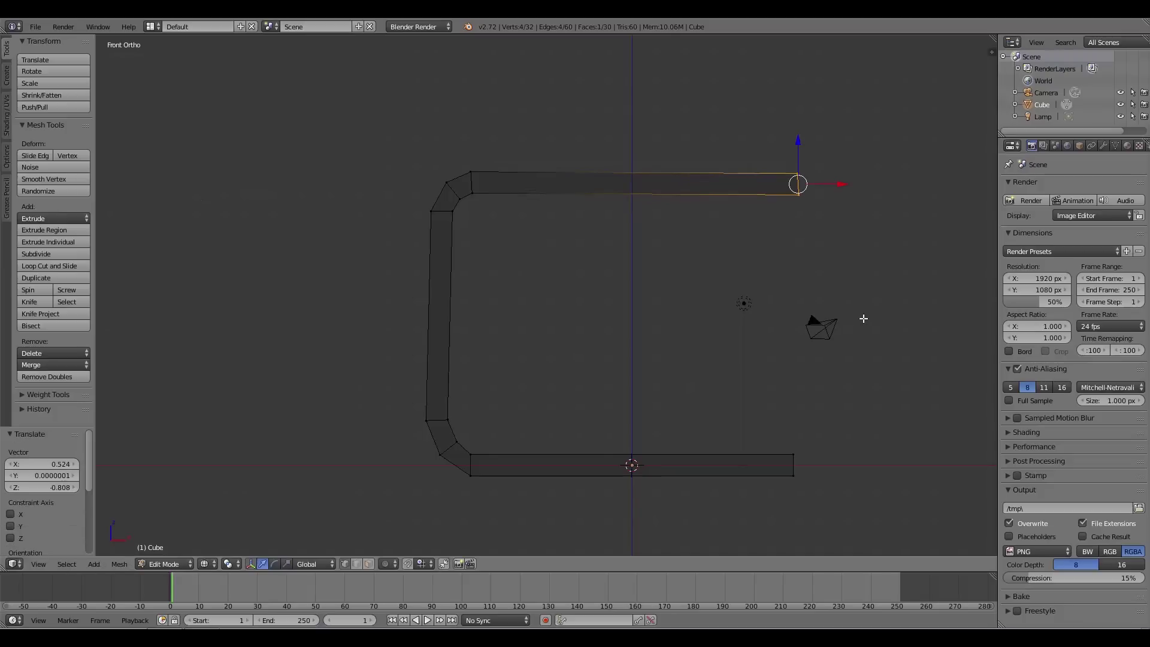
pyautogui.press('r')
pyautogui.click(853, 329)
pyautogui.keyDown('shift'); pyautogui.moveTo(778, 331); pyautogui.dragTo(821, 287, button='middle'); pyautogui.keyUp('shift')
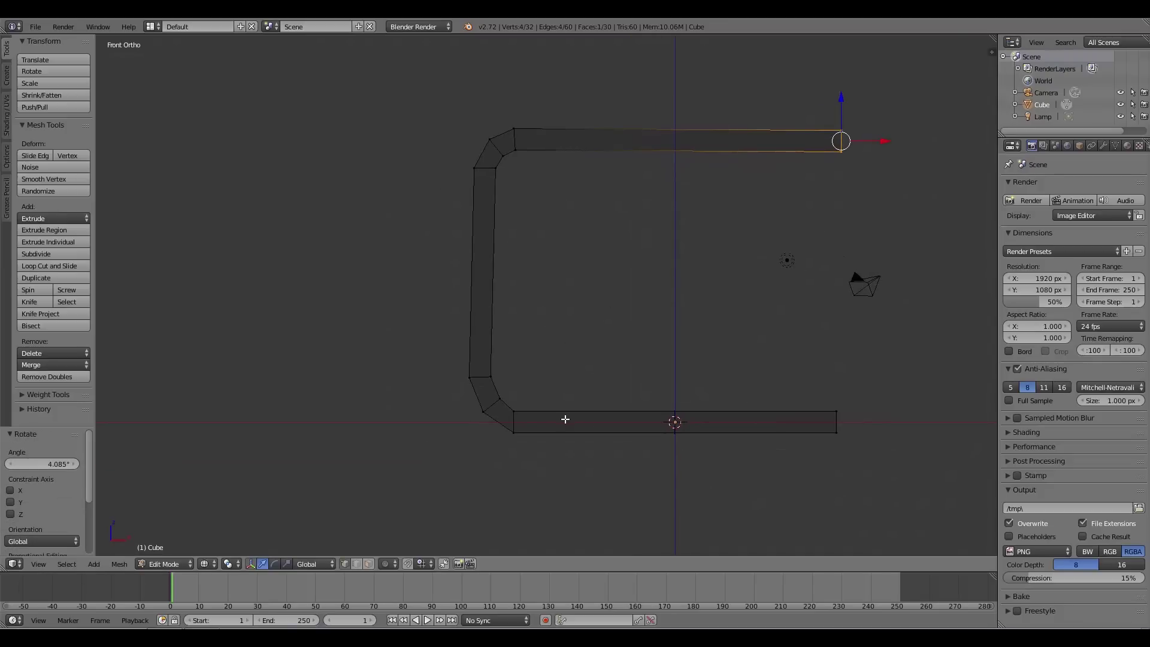
pyautogui.press('Tab')
# Step: Scale the whole C-shaped room by about 1.9 along Y
pyautogui.scroll(-4, 663, 297)
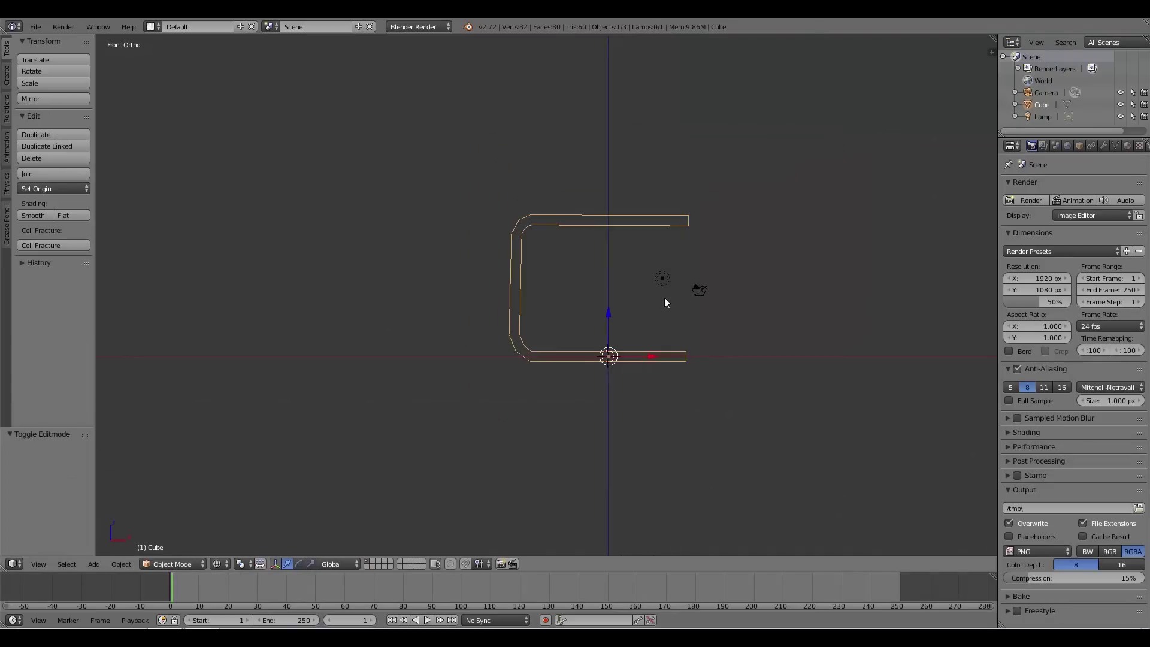
pyautogui.scroll(4, 567, 354)
pyautogui.moveTo(663, 297); pyautogui.dragTo(502, 186, button='middle')
pyautogui.scroll(-8, 567, 358)
pyautogui.press('s')
pyautogui.press('y')
pyautogui.click(598, 368)
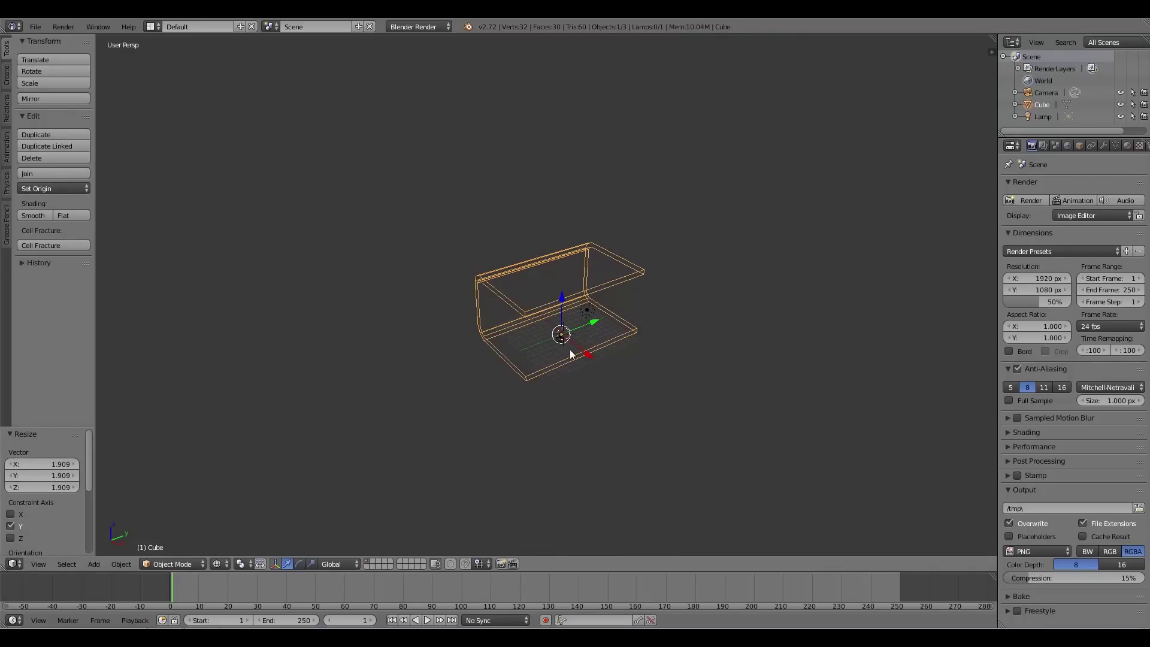
# Step: Switch the viewport display to solid shading
pyautogui.scroll(3, 576, 310)
pyautogui.moveTo(606, 331); pyautogui.dragTo(633, 269, button='middle')
pyautogui.scroll(2, 634, 269)
pyautogui.hotkey('shift', 'a')
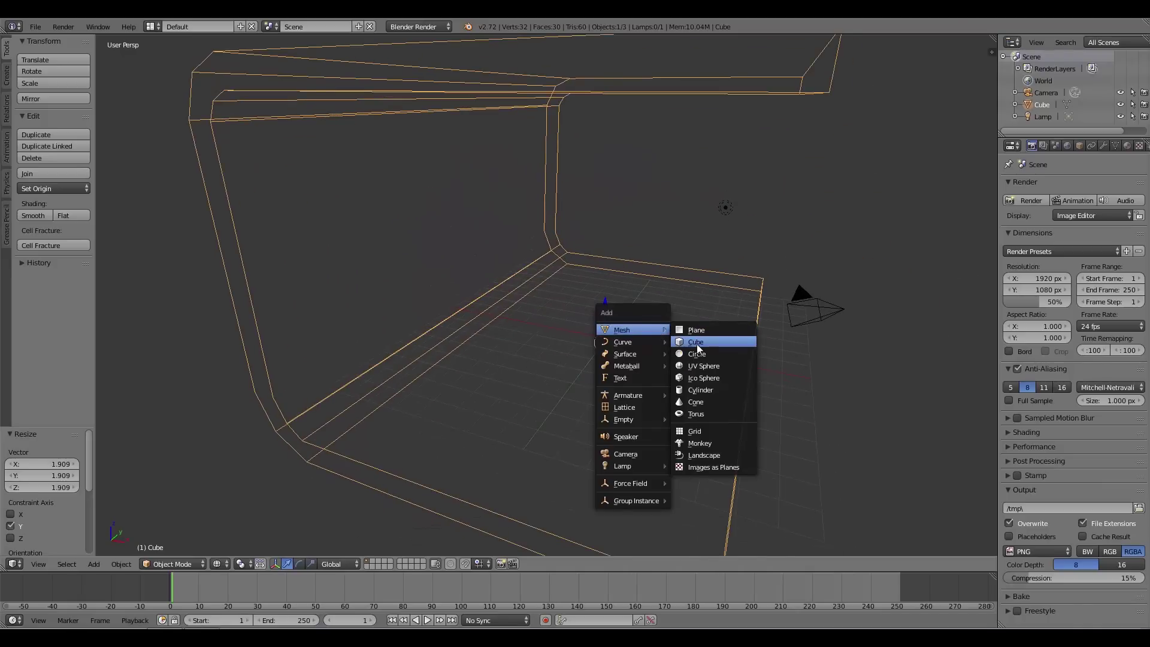
pyautogui.click(678, 341)
pyautogui.press('z')
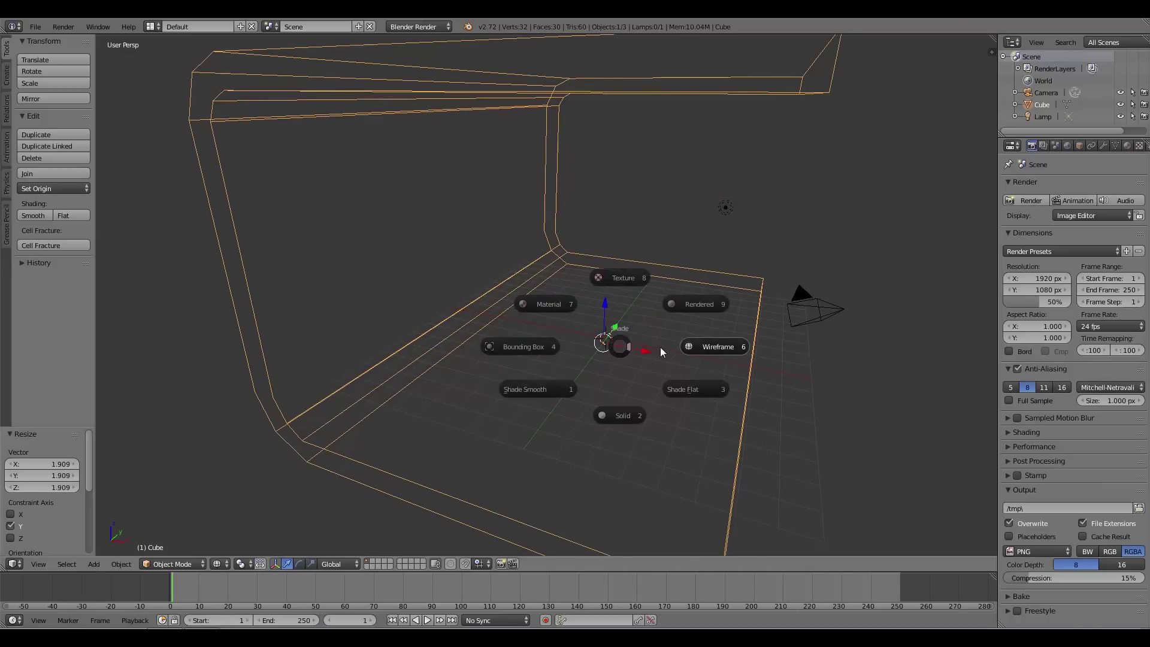
pyautogui.click(617, 406)
# Step: Add a cube at the centre of the room's floor and scale it up uniformly
pyautogui.hotkey('shift', 'a')
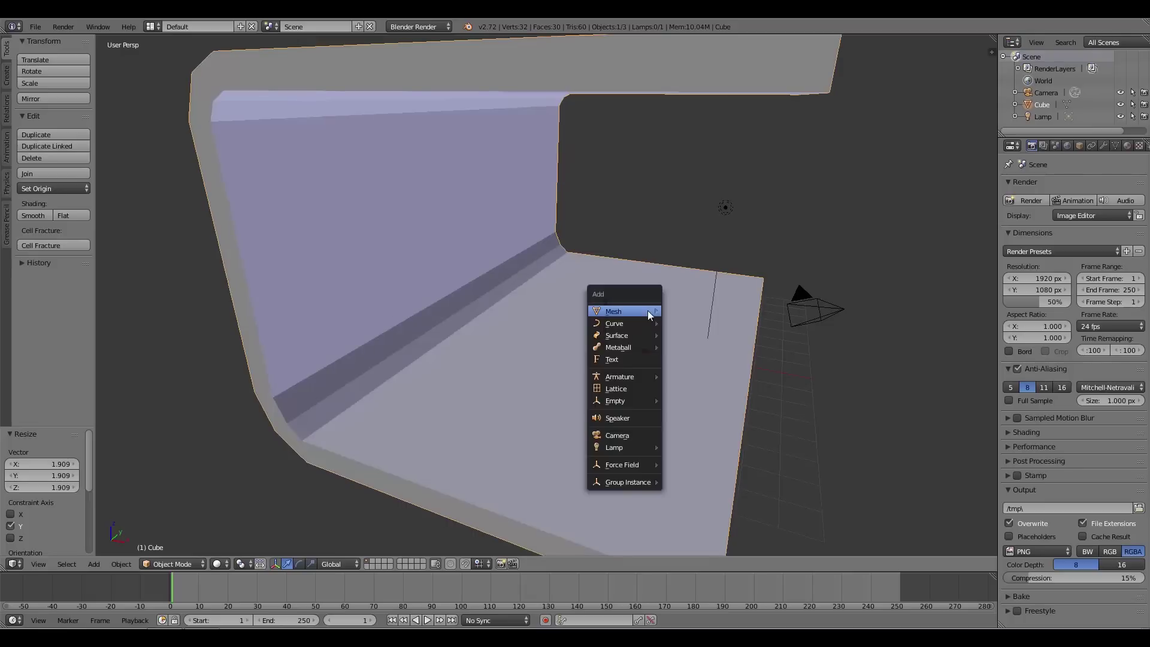
pyautogui.moveTo(648, 310)
pyautogui.click(712, 324)
pyautogui.press('s')
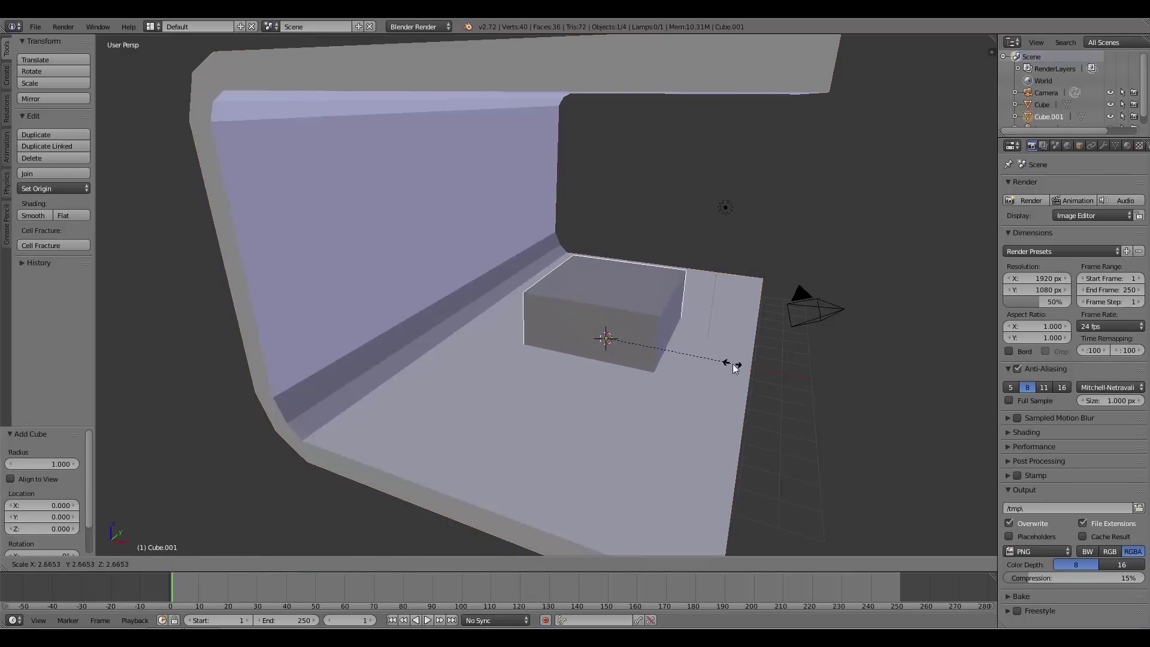
pyautogui.click(655, 343)
# Step: Move the cube toward the back wall by about 3.4 and another 1.7 along negative X, and raise it out of the floor
pyautogui.press('g')
pyautogui.click(574, 361)
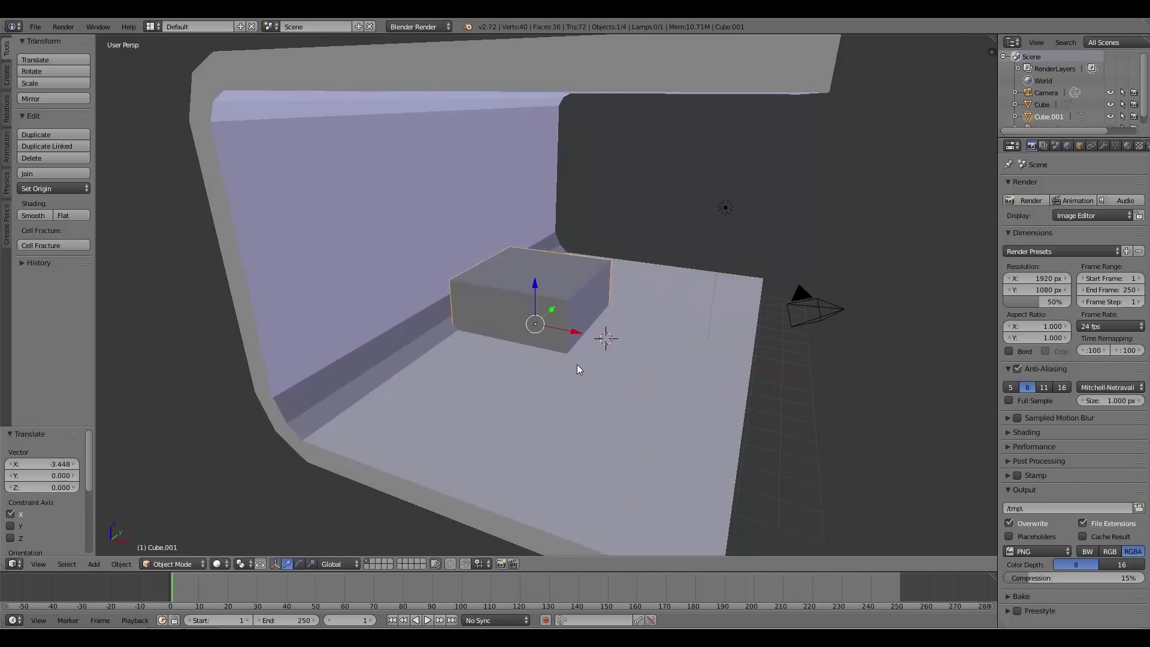
pyautogui.press('g')
pyautogui.press('z')
pyautogui.click(588, 336)
pyautogui.press('g')
pyautogui.press('x')
pyautogui.click(554, 303)
# Step: Add a UV sphere with 32 segments and 16 rings at the room's centre and enlarge it
pyautogui.hotkey('shift', 'a')
pyautogui.moveTo(554, 302)
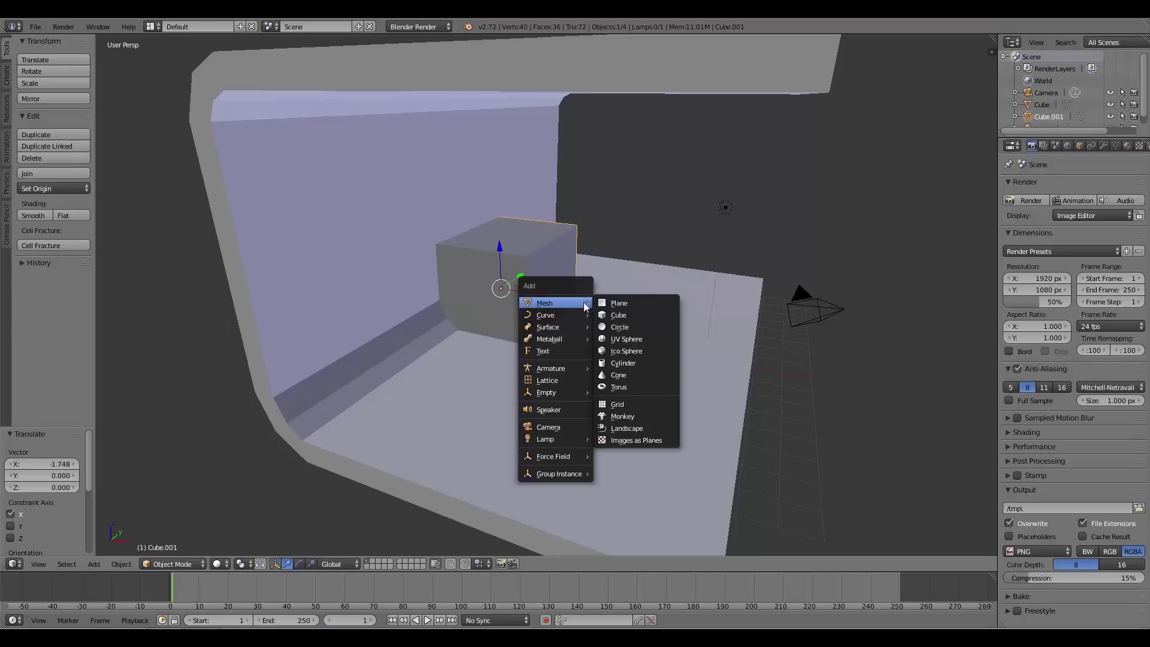
pyautogui.click(623, 339)
pyautogui.press('s')
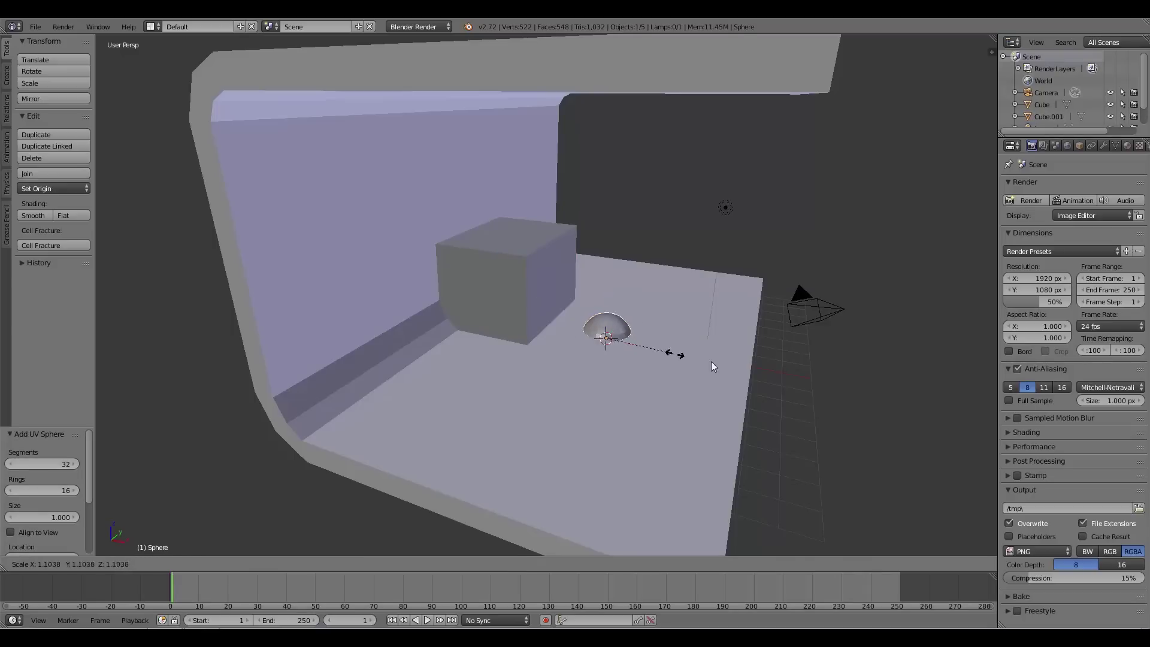
pyautogui.click(658, 365)
# Step: Move the sphere beside the cube, about -4.8 along X and -2.9 along Y
pyautogui.press('g')
pyautogui.press('x')
pyautogui.click(551, 332)
pyautogui.press('g')
pyautogui.press('y')
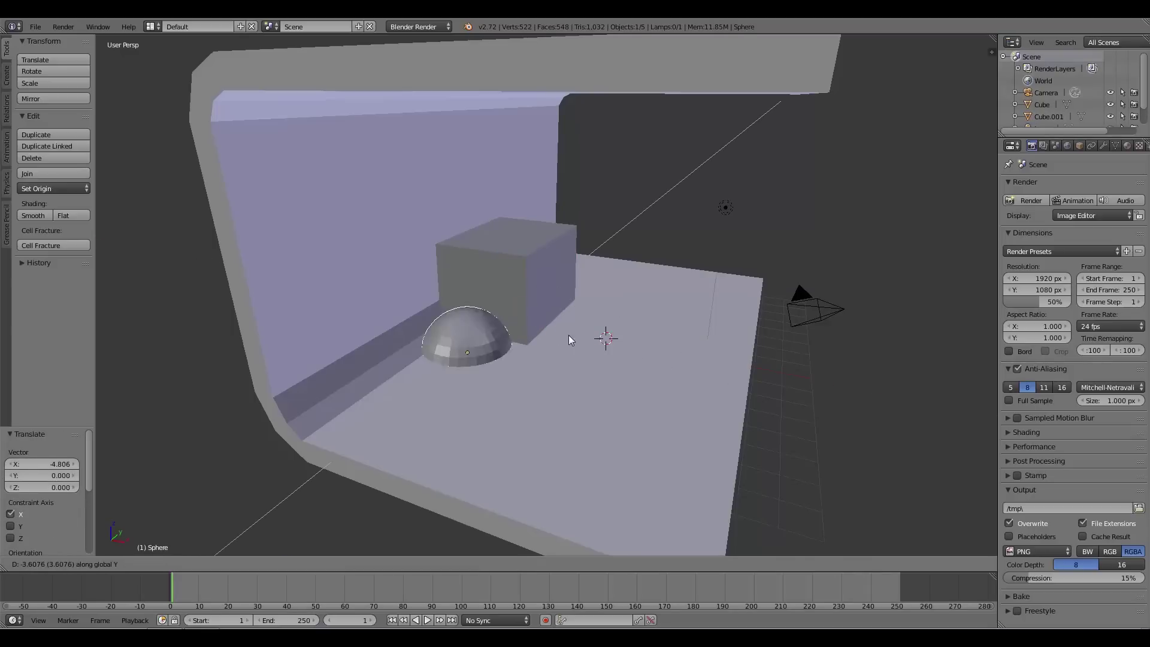
pyautogui.click(549, 333)
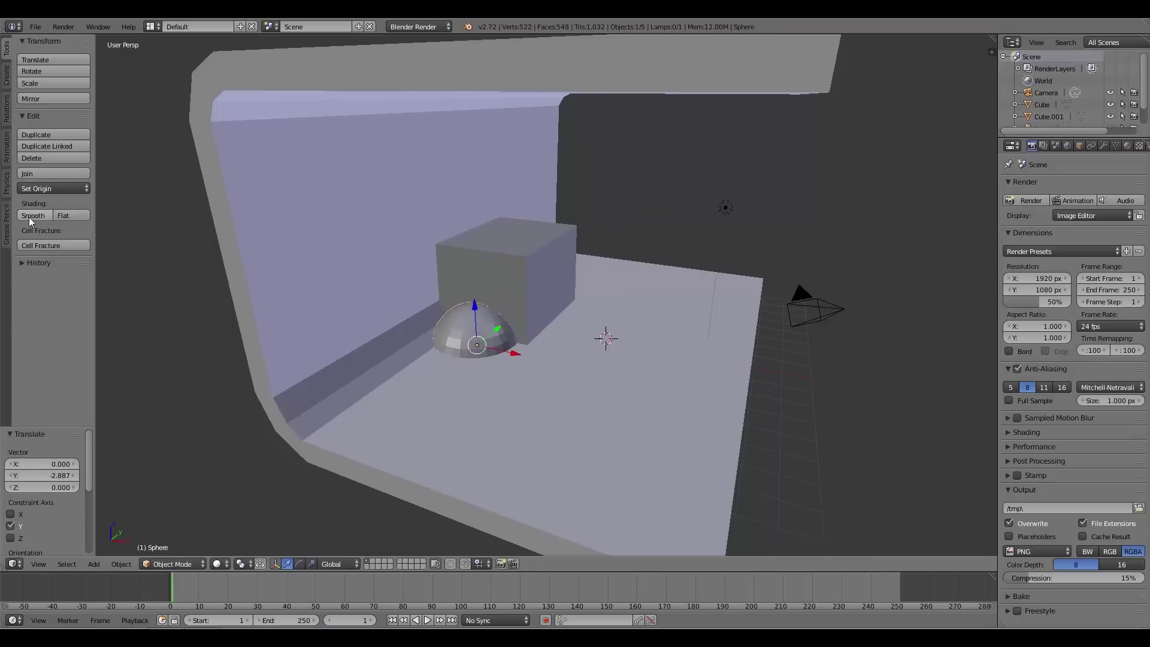
# Step: Apply smooth shading to the sphere and raise it about 0.92 along Z
pyautogui.click(33, 217)
pyautogui.press('g')
pyautogui.press('z')
pyautogui.click(550, 332)
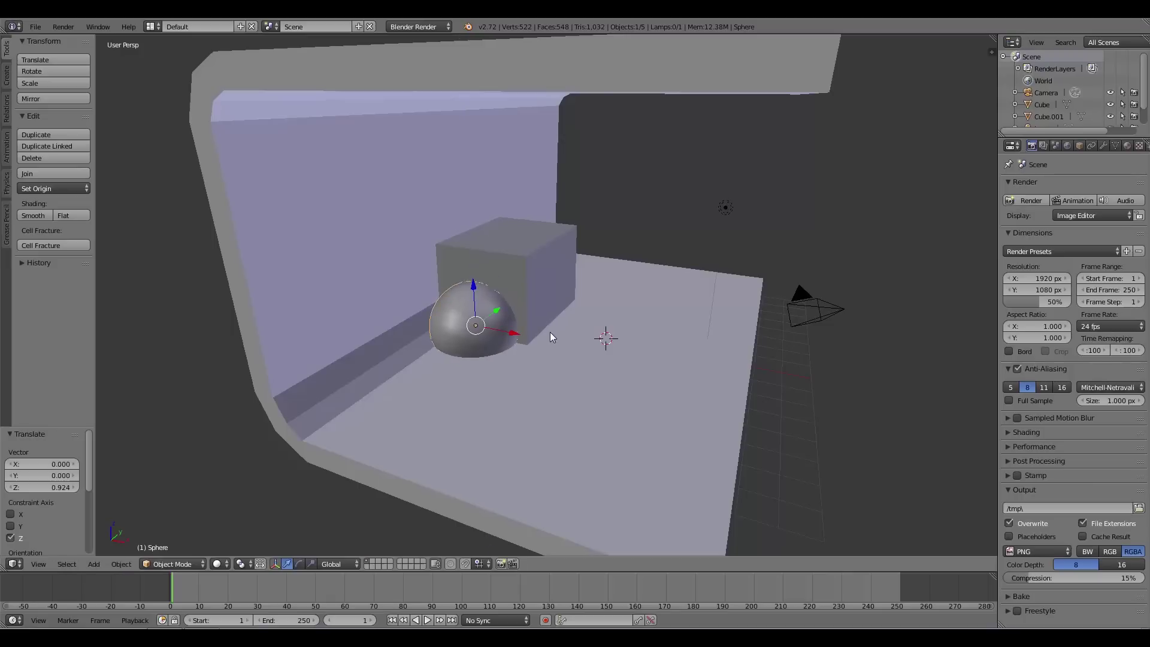
# Step: Move the sphere about -1.08 along X, toward the back wall
pyautogui.press('g')
pyautogui.press('x')
pyautogui.click(494, 319)
# Step: Add a cylinder at the room's centre and raise it about 1.22 along Z onto the floor
pyautogui.hotkey('shift', 'a')
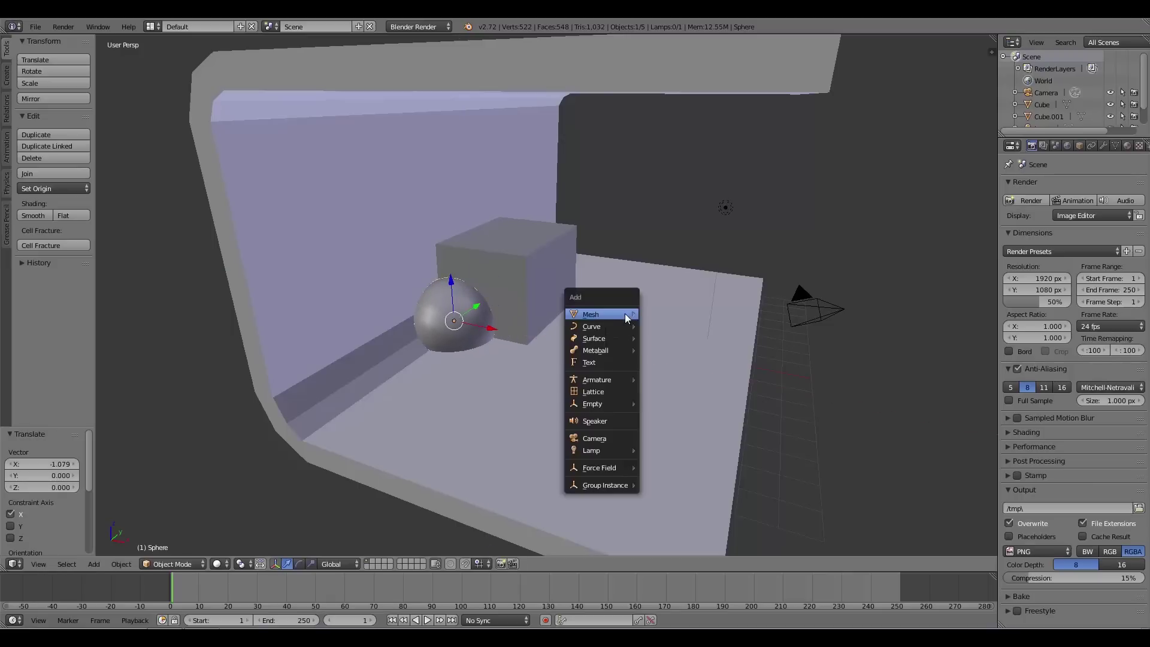
pyautogui.moveTo(624, 313)
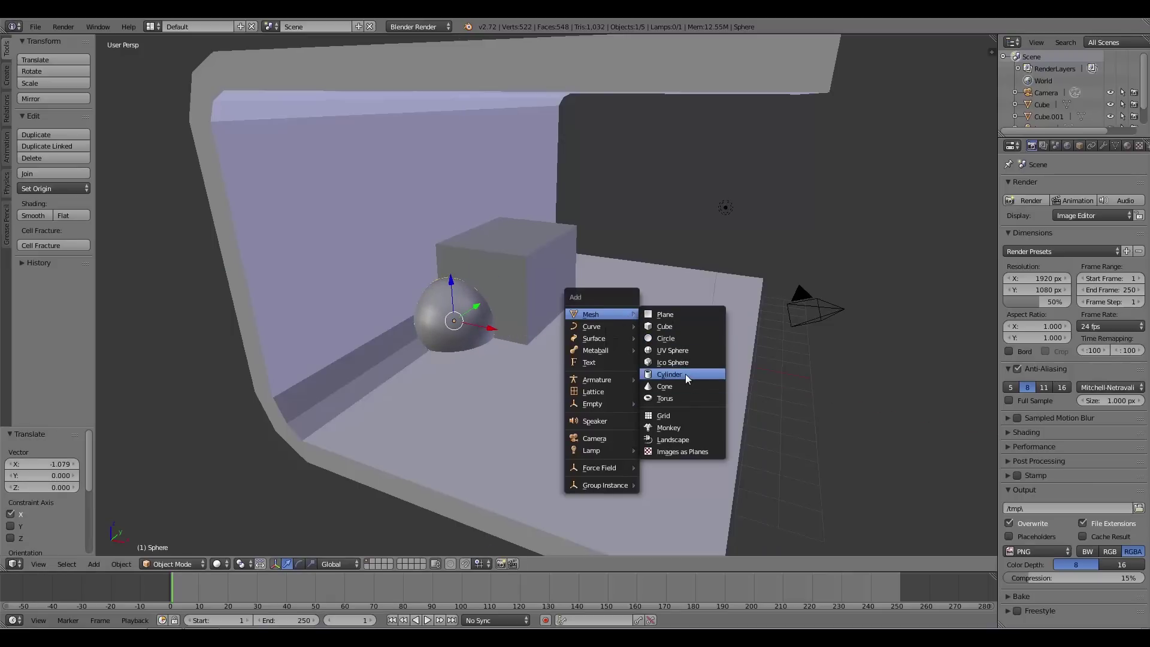
pyautogui.click(685, 373)
pyautogui.moveTo(728, 329); pyautogui.dragTo(597, 255, button='middle')
pyautogui.press('g')
pyautogui.press('z')
pyautogui.click(648, 341)
# Step: Duplicate the cube to the side opposite the sphere and scale the copy to about 0.71
pyautogui.rightClick(596, 254)
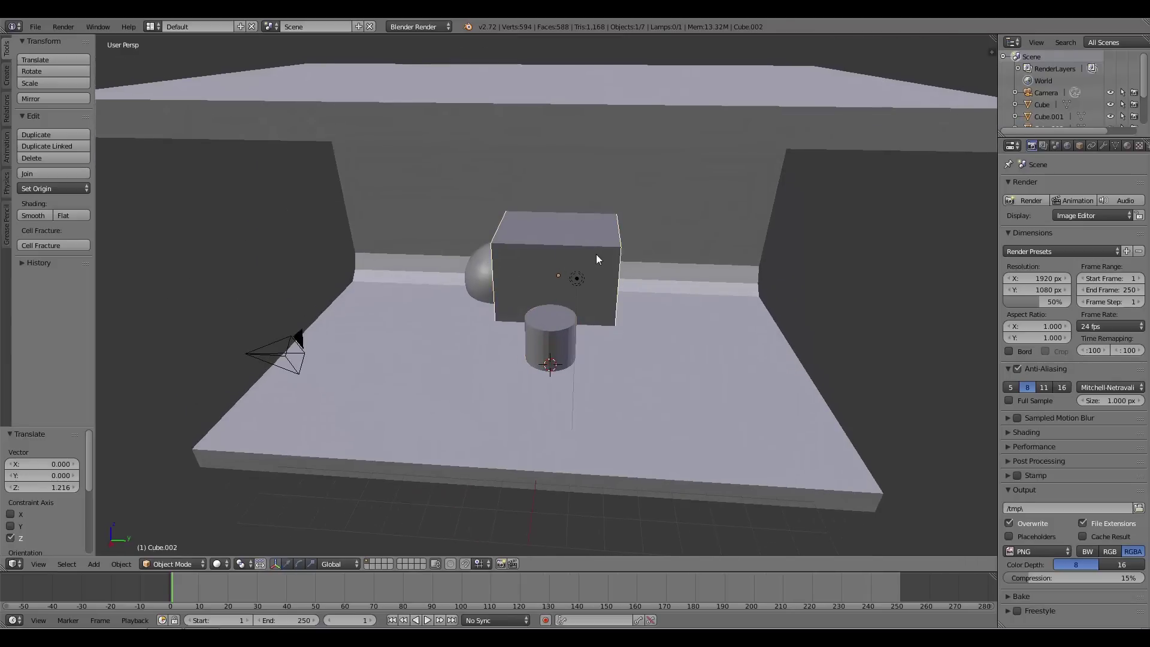
pyautogui.hotkey('shift', 'd')
pyautogui.click(730, 301)
pyautogui.press('s')
pyautogui.click(778, 312)
pyautogui.hotkey('ctrl', 'space')
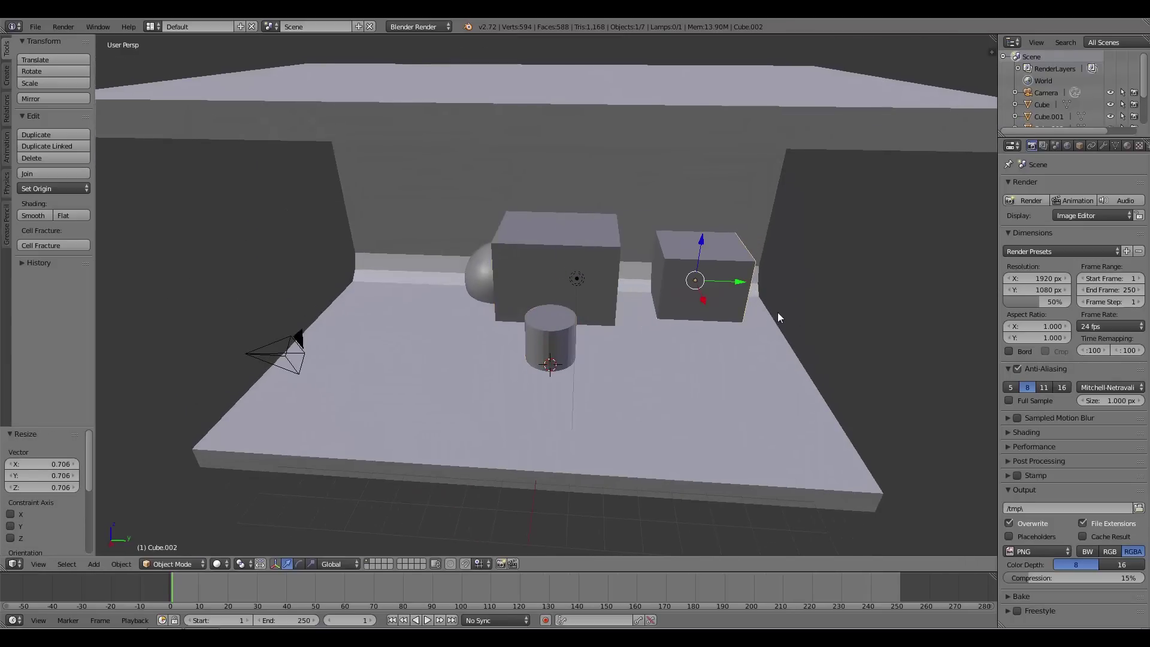
# Step: Shrink the duplicated cube further and lower it 0.5 along Z to the floor
pyautogui.press('s')
pyautogui.click(786, 322)
pyautogui.press('g')
pyautogui.press('z')
pyautogui.click(786, 332)
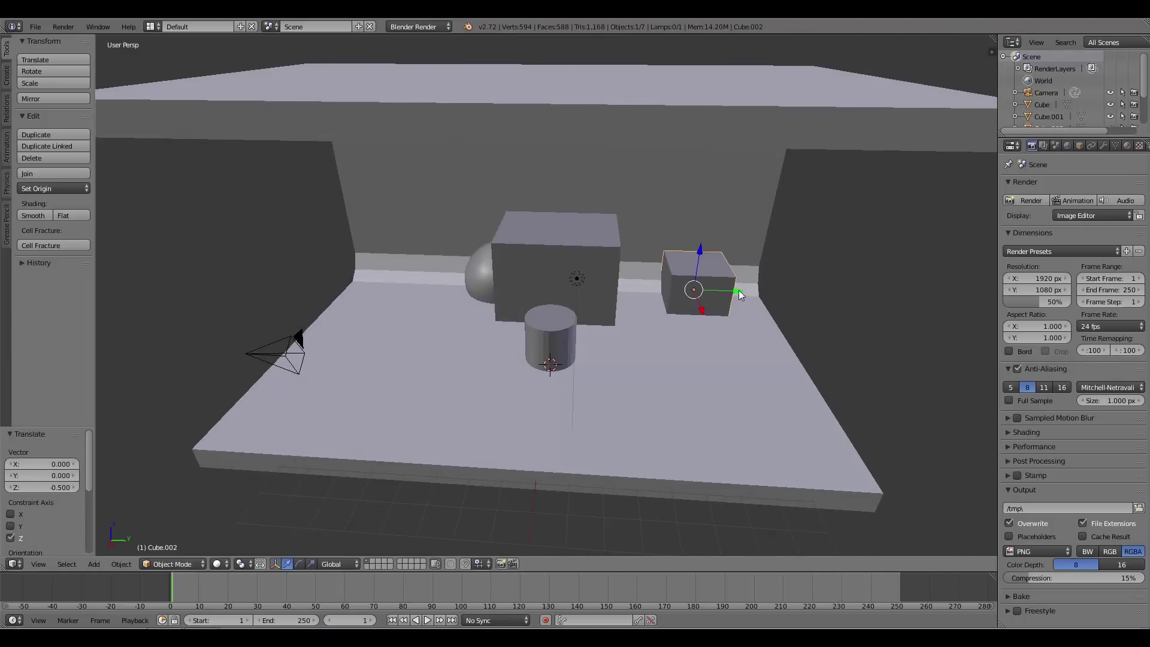
# Step: Slide the small cube along Y up to the large cube and move the cylinder along X toward the large cube
pyautogui.press('g')
pyautogui.press('y')
pyautogui.click(631, 314)
pyautogui.moveTo(631, 314); pyautogui.dragTo(563, 333, button='middle')
pyautogui.rightClick(594, 333)
pyautogui.press('g')
pyautogui.press('x')
pyautogui.click(596, 327)
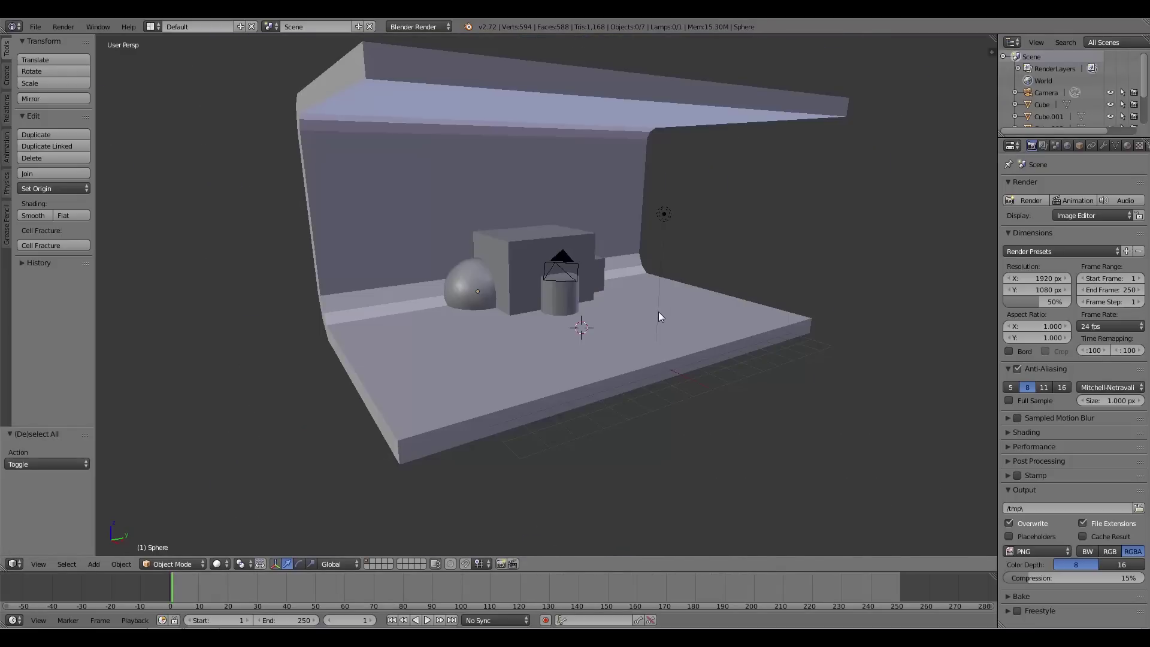
pyautogui.moveTo(666, 299); pyautogui.dragTo(584, 280, button='middle')
pyautogui.rightClick(635, 280)
pyautogui.keyDown('shift'); pyautogui.rightClick(582, 250); pyautogui.keyUp('shift')
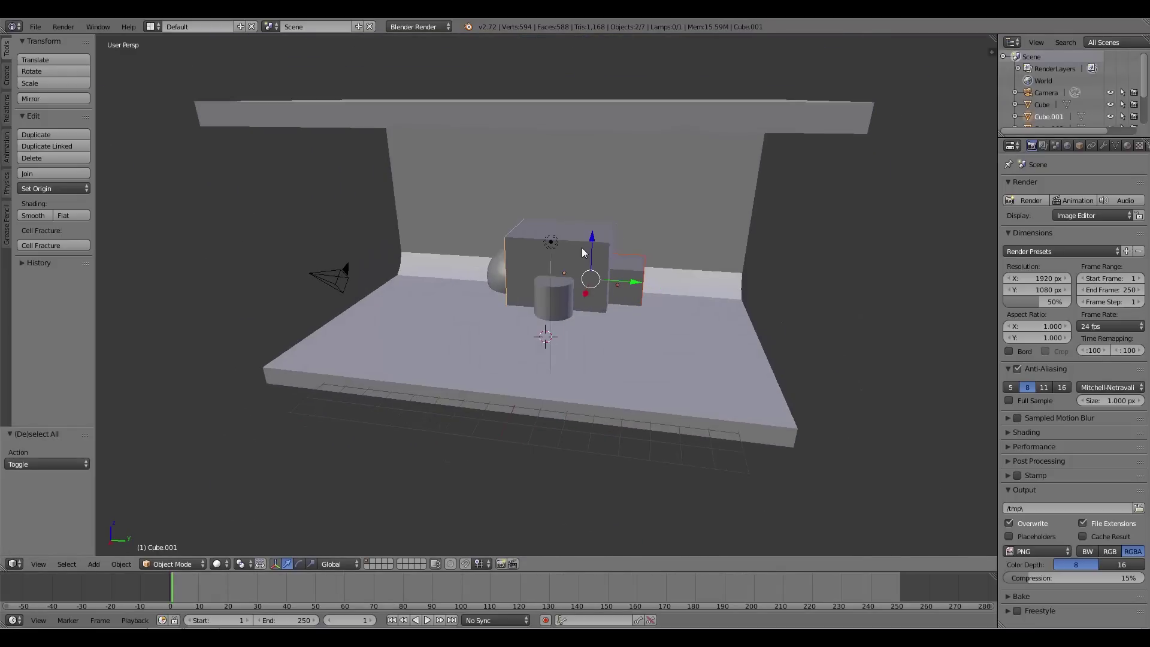
pyautogui.keyDown('shift'); pyautogui.rightClick(548, 290); pyautogui.keyUp('shift')
pyautogui.keyDown('shift'); pyautogui.rightClick(496, 279); pyautogui.keyUp('shift')
pyautogui.moveTo(483, 282); pyautogui.dragTo(534, 294, button='middle')
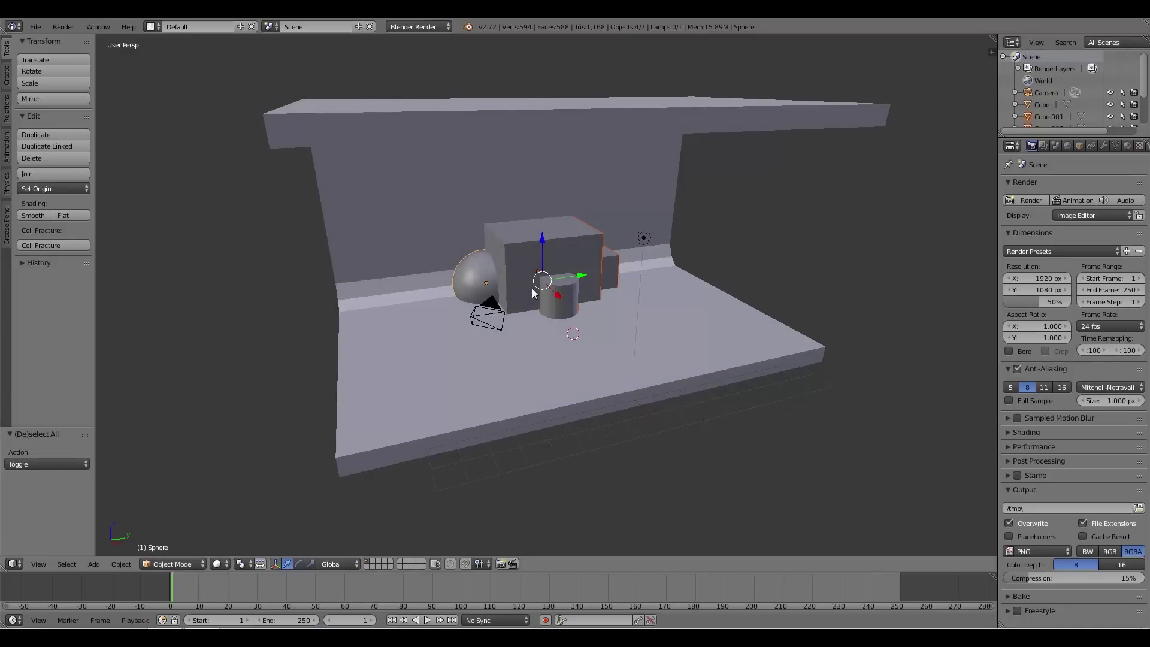
pyautogui.scroll(-5, 535, 294)
pyautogui.moveTo(446, 246); pyautogui.dragTo(485, 258, button='middle')
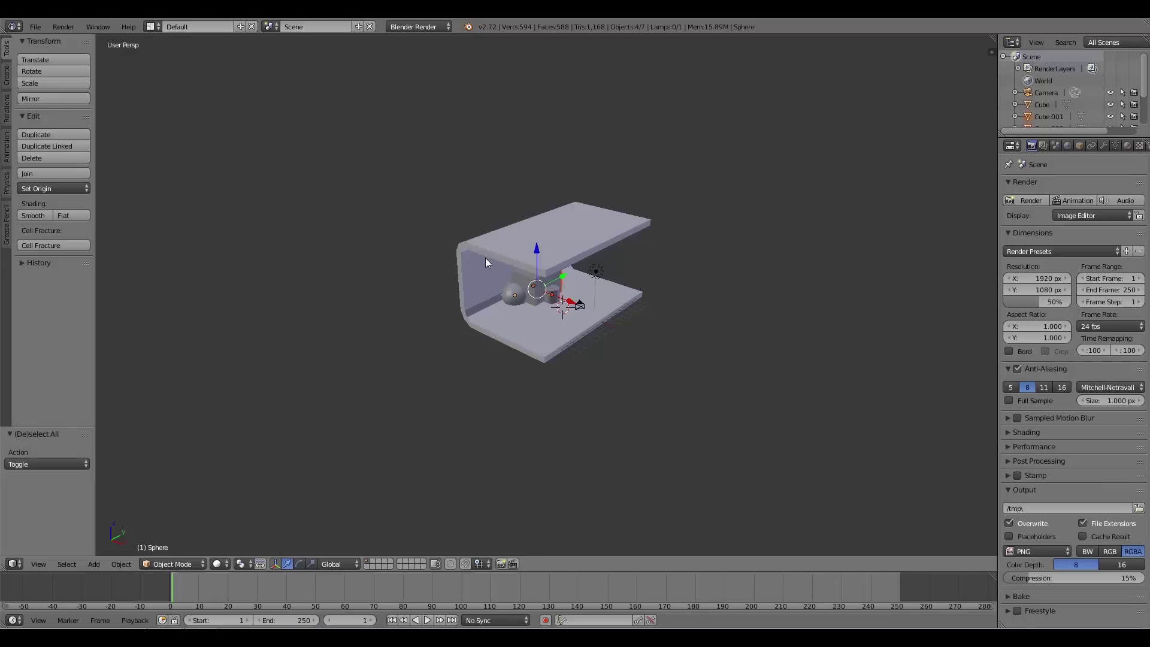
pyautogui.rightClick(487, 250)
pyautogui.moveTo(517, 301); pyautogui.dragTo(462, 279, button='middle')
pyautogui.scroll(4, 587, 310)
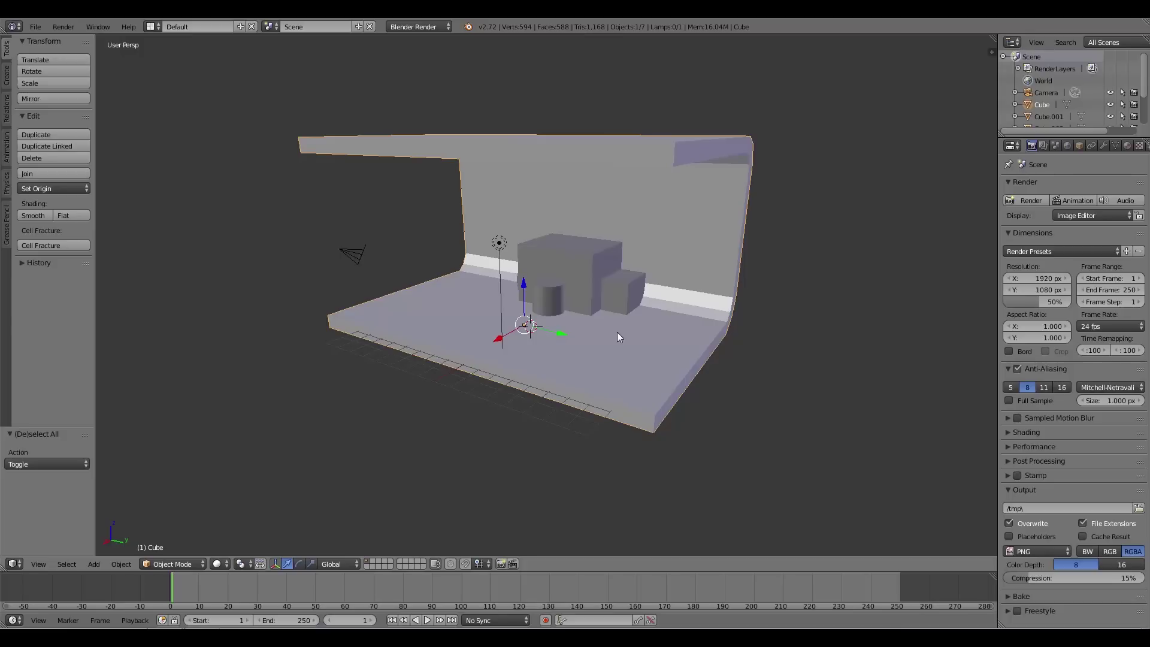
pyautogui.moveTo(516, 284); pyautogui.dragTo(617, 311, button='middle')
pyautogui.scroll(4, 616, 311)
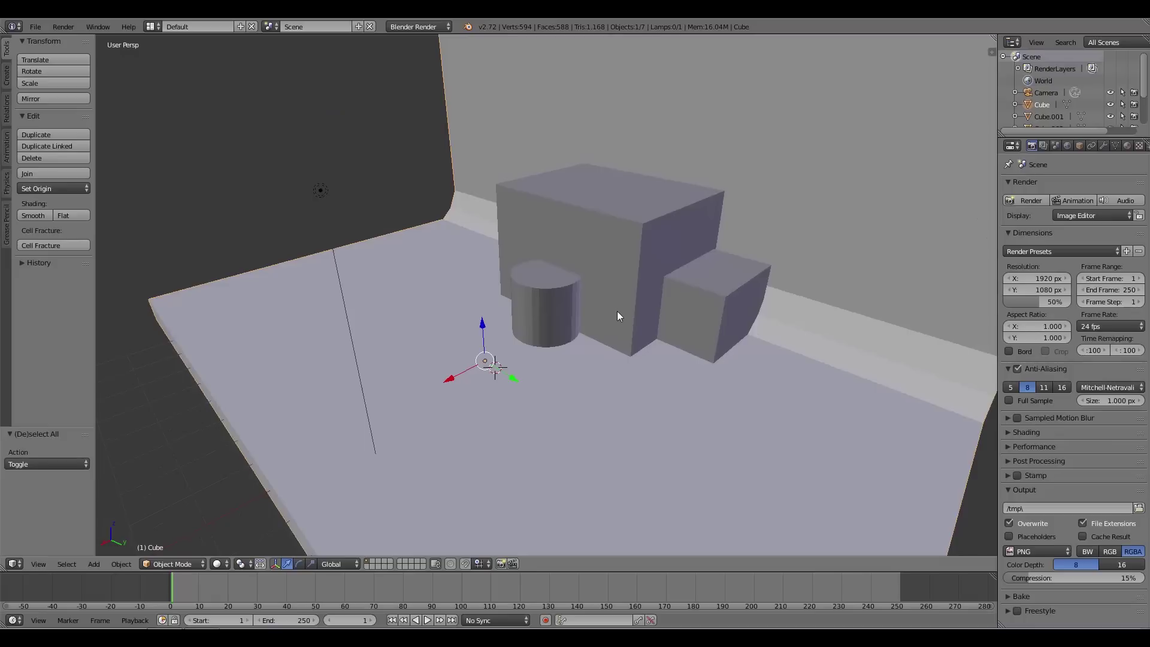
# Step: Select the small cube, cylinder, sphere and large cube together and join them into one object
pyautogui.rightClick(687, 311)
pyautogui.moveTo(529, 334); pyautogui.dragTo(560, 301, button='middle')
pyautogui.keyDown('shift'); pyautogui.rightClick(561, 301); pyautogui.keyUp('shift')
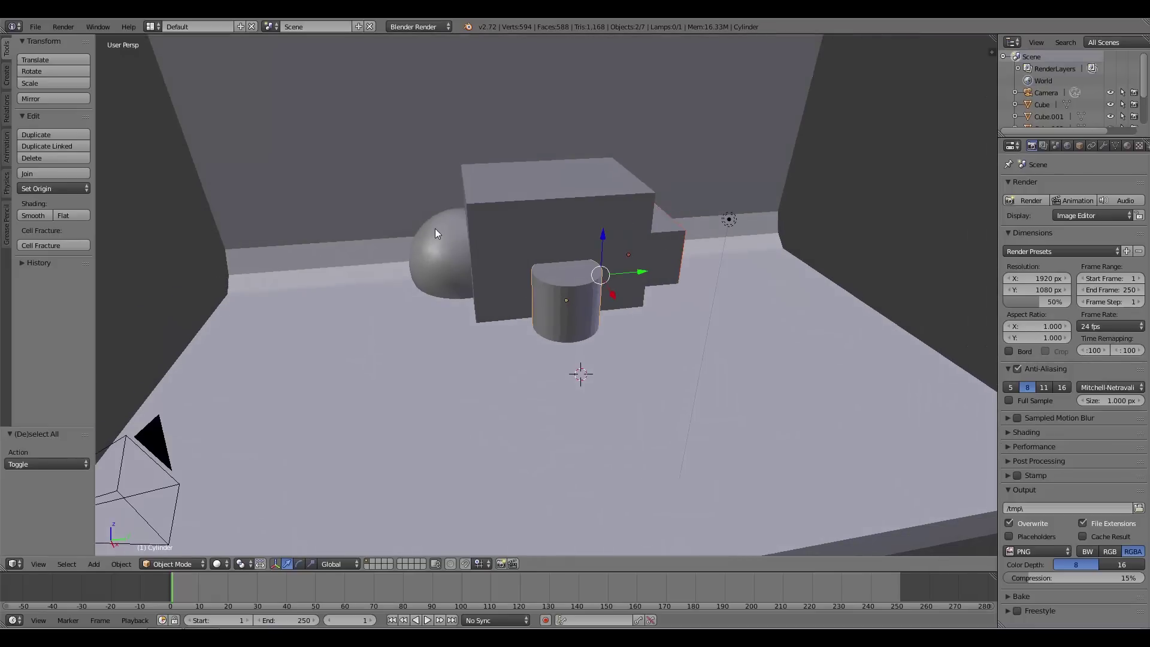
pyautogui.keyDown('shift'); pyautogui.rightClick(435, 228); pyautogui.keyUp('shift')
pyautogui.keyDown('shift'); pyautogui.rightClick(498, 224); pyautogui.keyUp('shift')
pyautogui.scroll(-6, 536, 270)
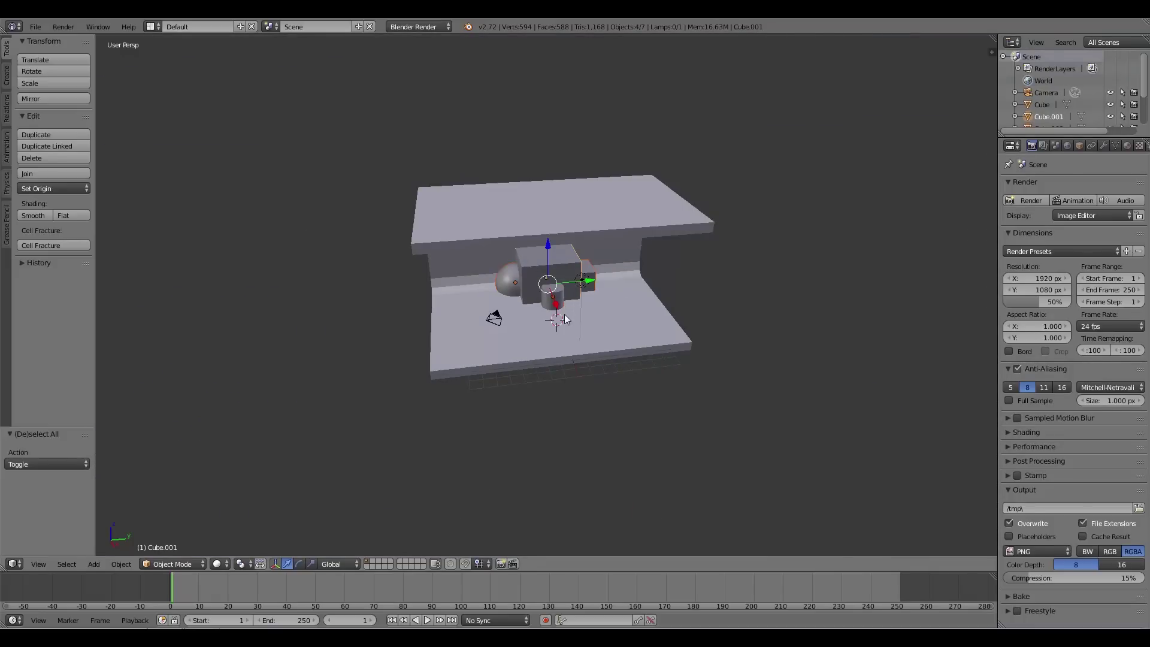
pyautogui.scroll(6, 564, 321)
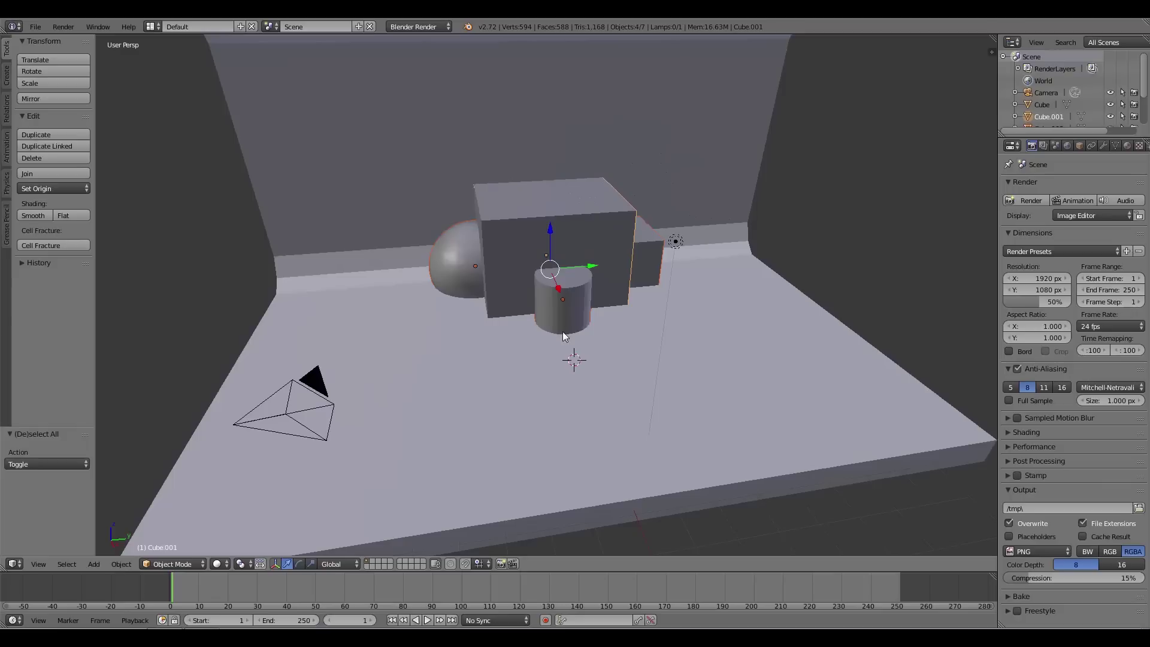
pyautogui.hotkey('ctrl', 'j')
# Step: Try moving the joined objects and the room separately, and reselect the joined objects
pyautogui.scroll(-5, 567, 286)
pyautogui.moveTo(568, 287); pyautogui.dragTo(532, 286, button='middle')
pyautogui.press('g')
pyautogui.rightClick(566, 274)
pyautogui.rightClick(562, 191)
pyautogui.press('g')
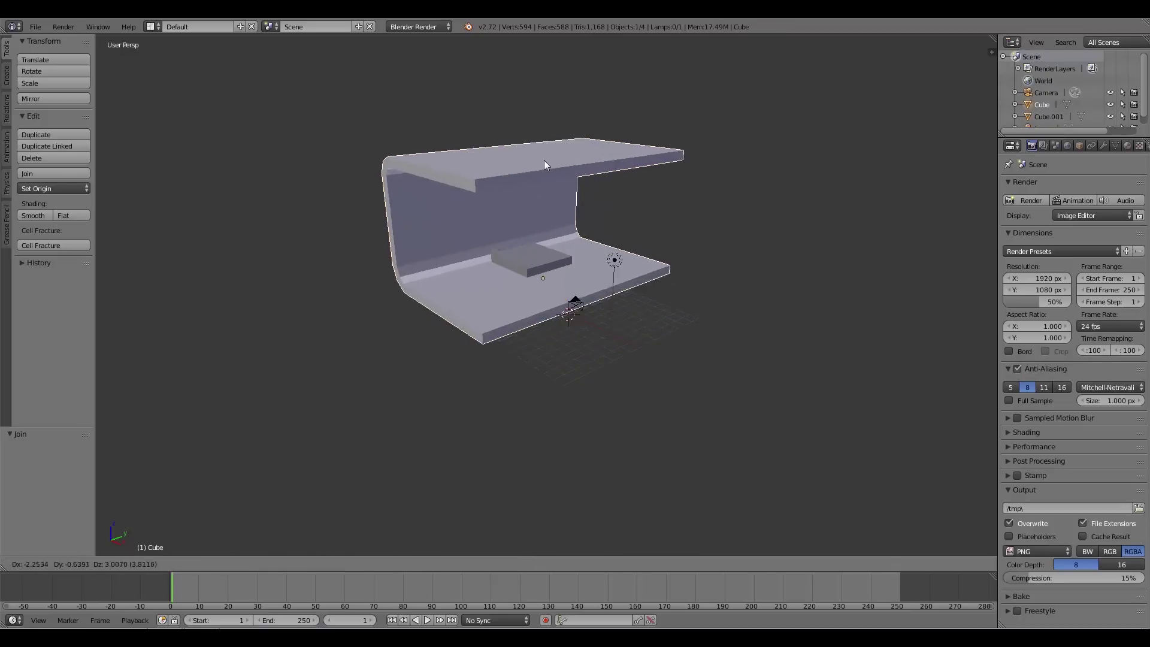
pyautogui.rightClick(544, 160)
pyautogui.rightClick(552, 286)
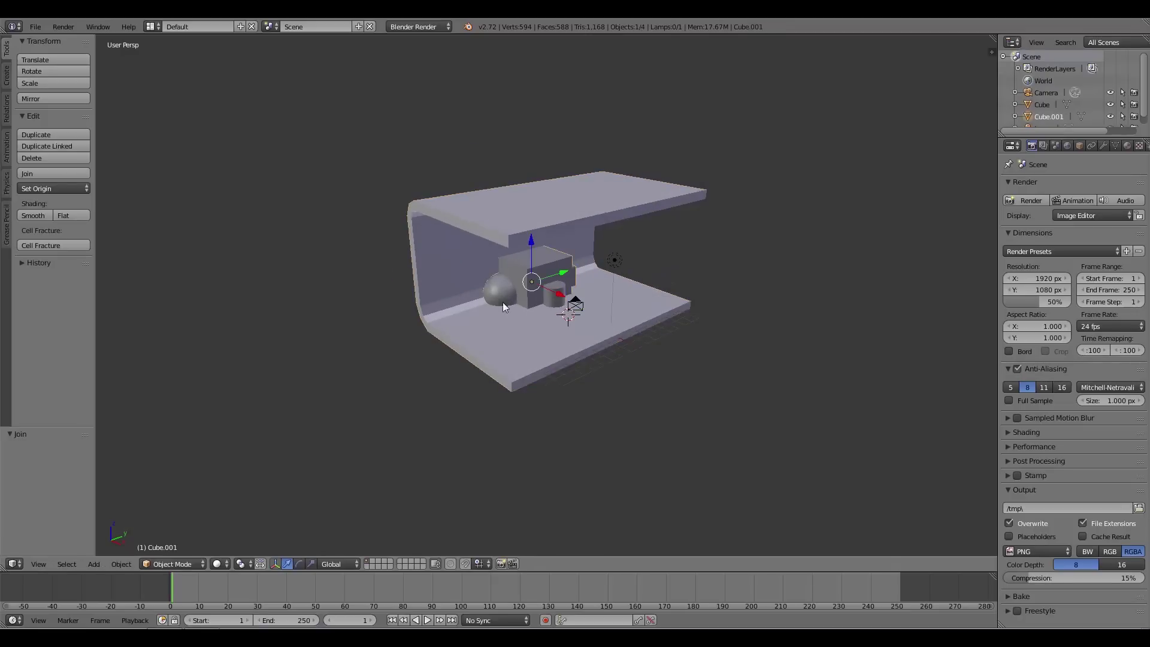
# Step: Split the 3D view in two, turn the new area into a Node Editor and hide its properties sidebar
pyautogui.moveTo(502, 301); pyautogui.dragTo(604, 336, button='middle')
pyautogui.moveTo(497, 326); pyautogui.dragTo(529, 308, button='middle')
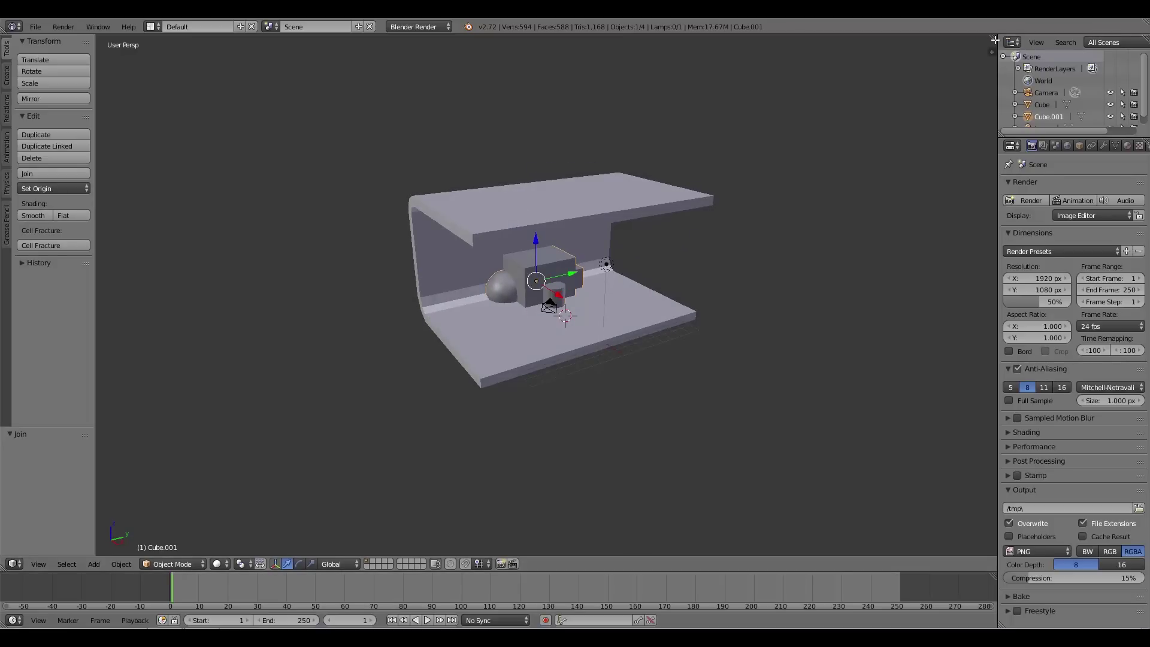
pyautogui.moveTo(994, 40); pyautogui.dragTo(623, 150)
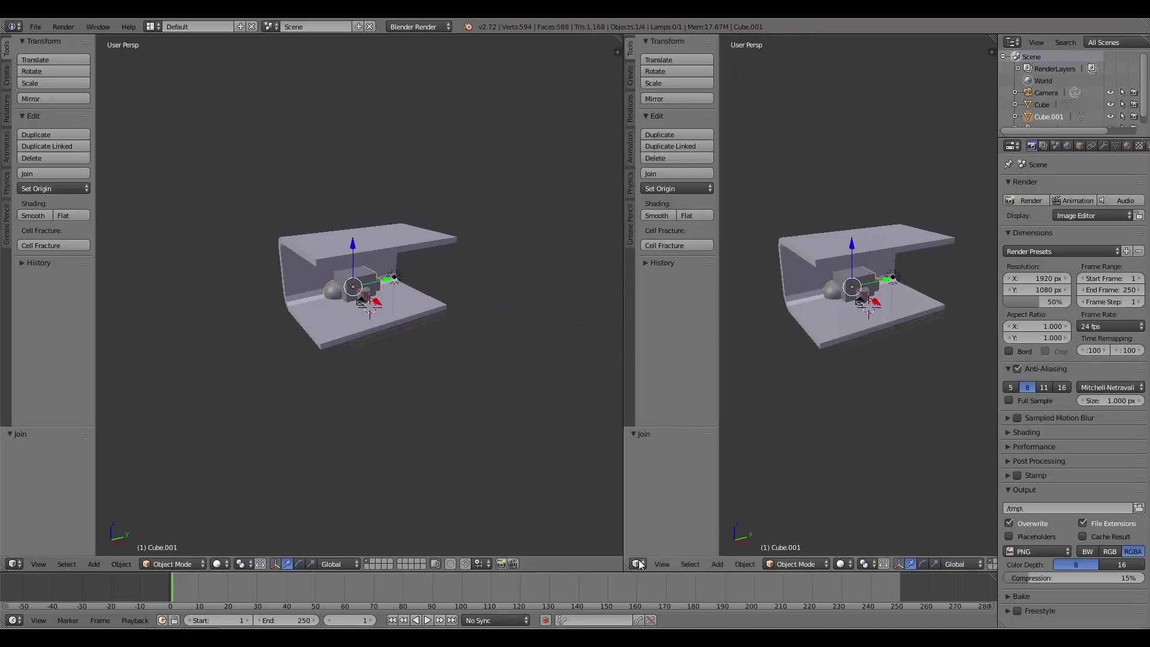
pyautogui.click(638, 564)
pyautogui.click(670, 419)
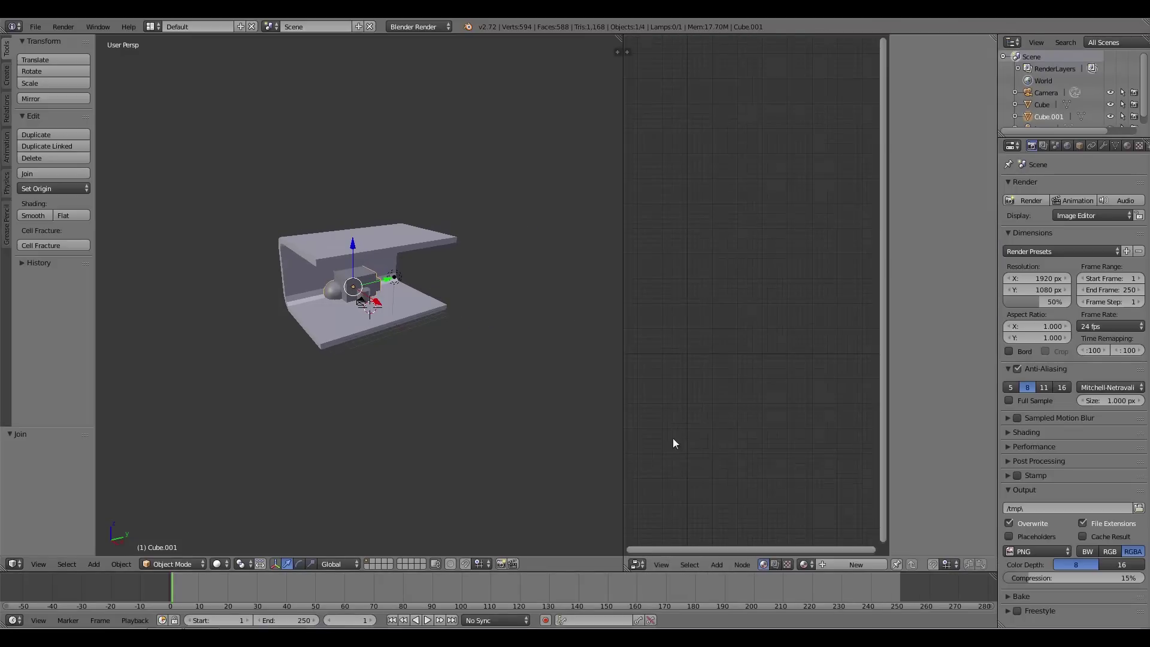
pyautogui.press('n')
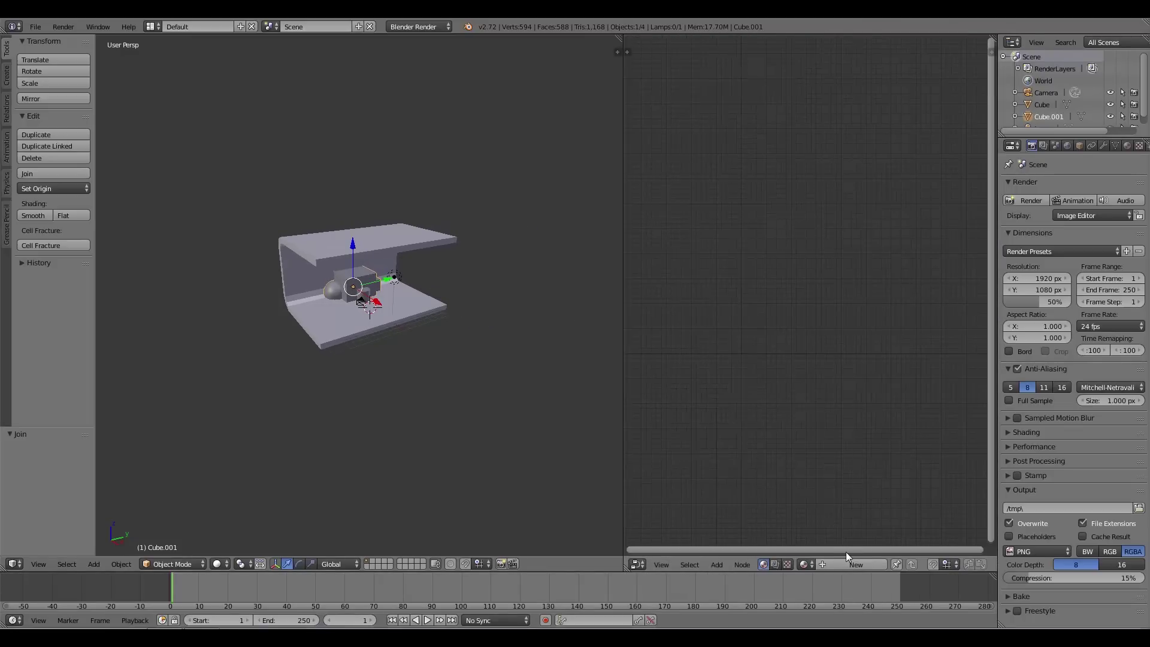
pyautogui.scroll(6, 300, 334)
pyautogui.moveTo(308, 260); pyautogui.dragTo(256, 317, button='middle')
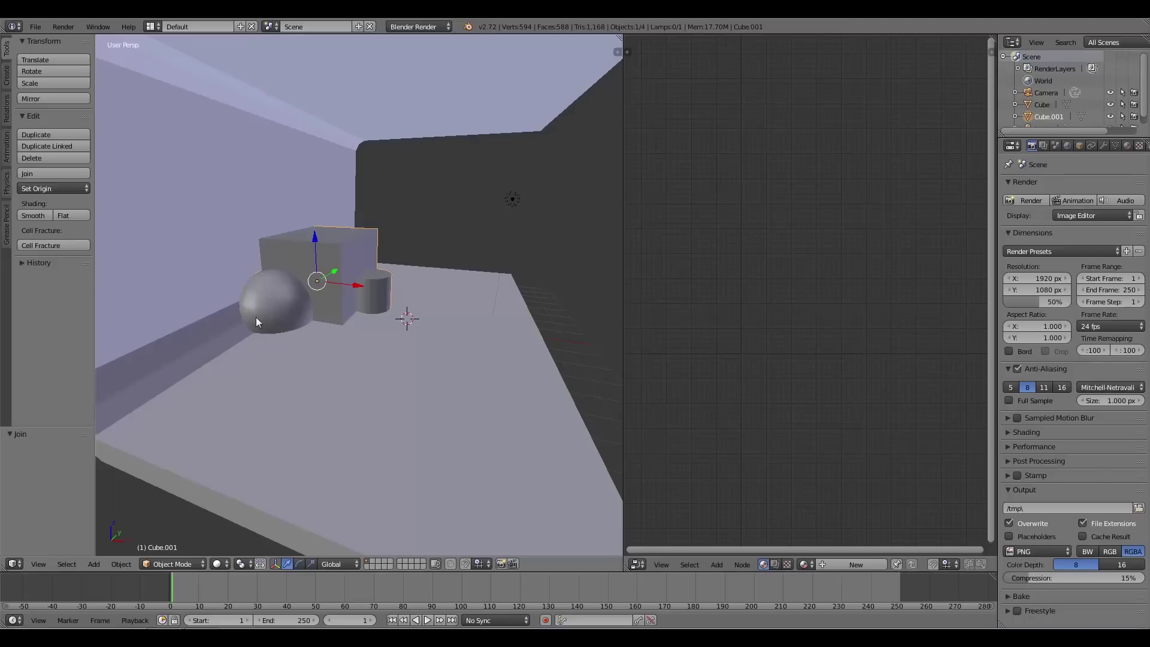
pyautogui.click(850, 565)
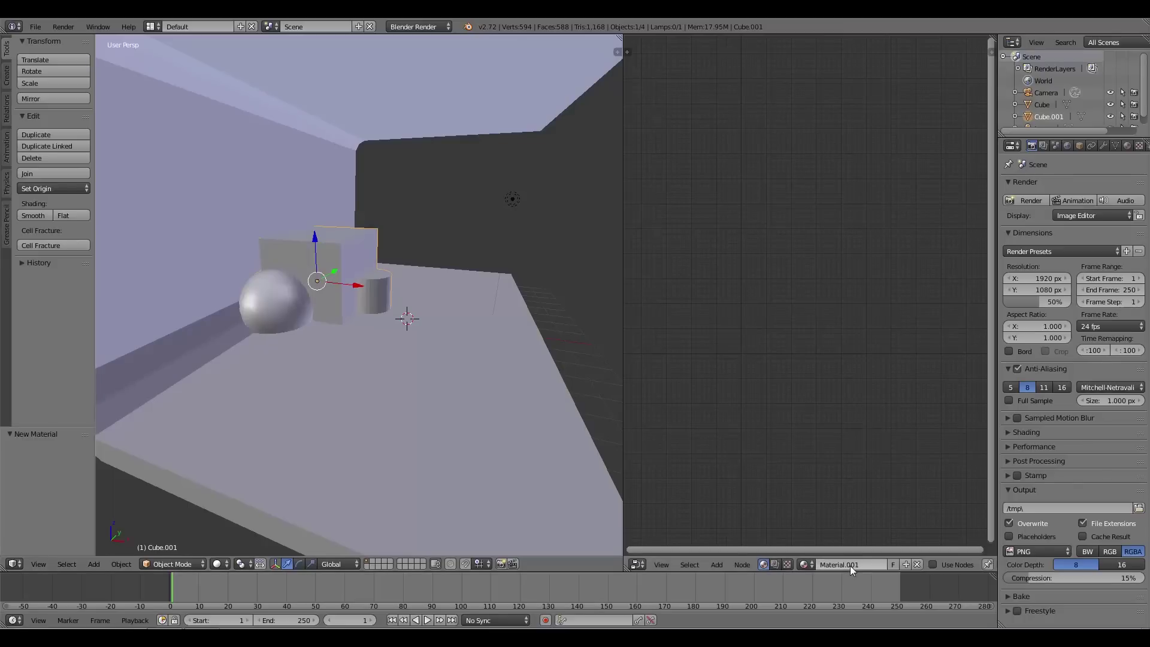
pyautogui.click(932, 564)
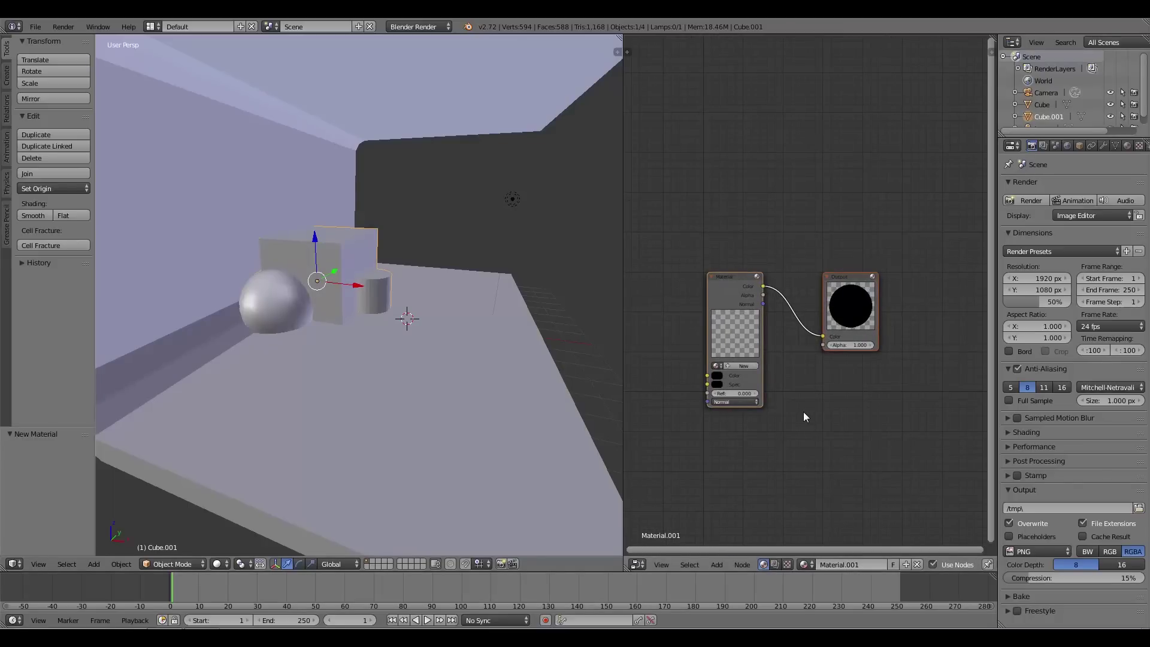
pyautogui.click(917, 565)
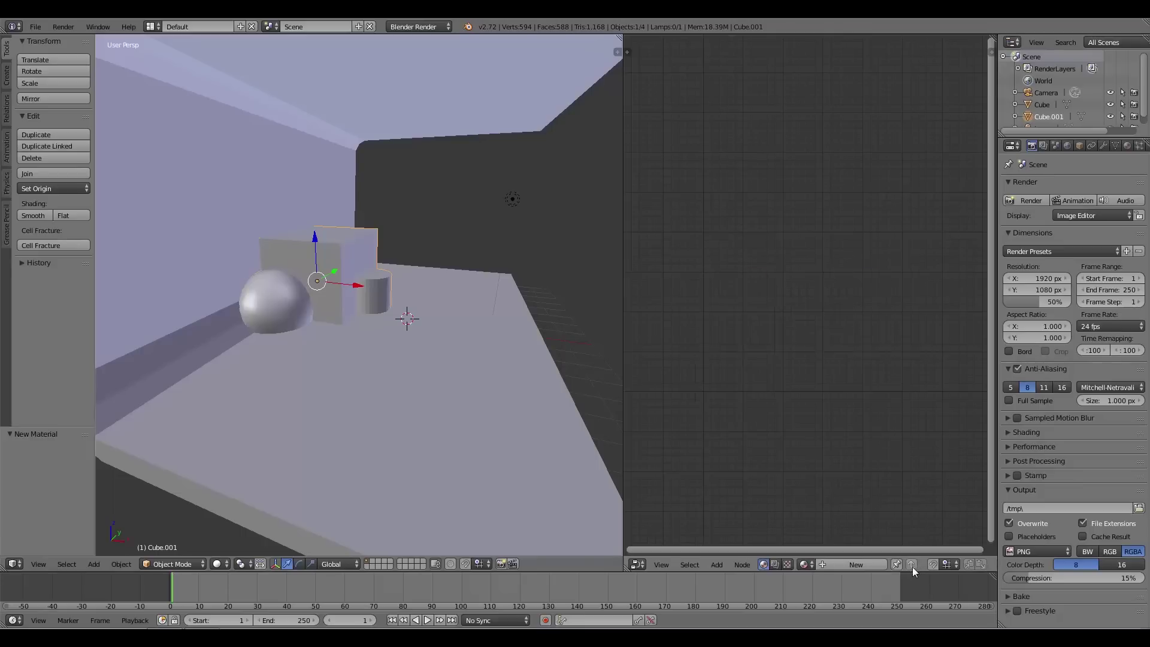
# Step: Switch the render engine to Cycles Render and create a new material for the joined objects
pyautogui.click(423, 26)
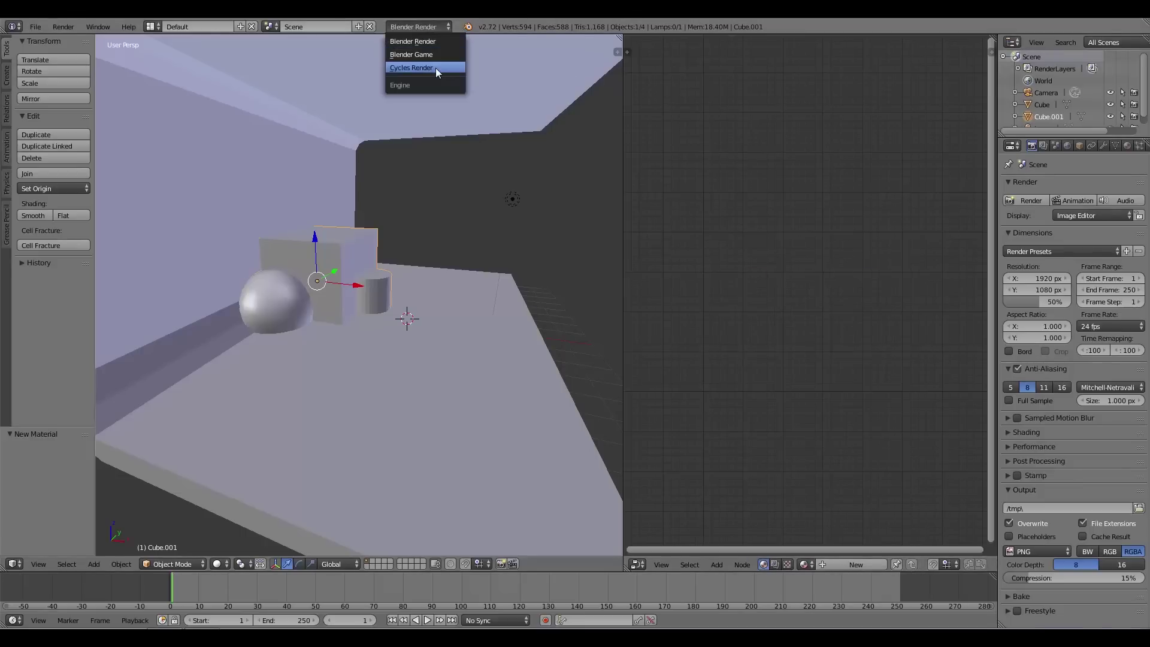
pyautogui.click(435, 68)
pyautogui.click(882, 563)
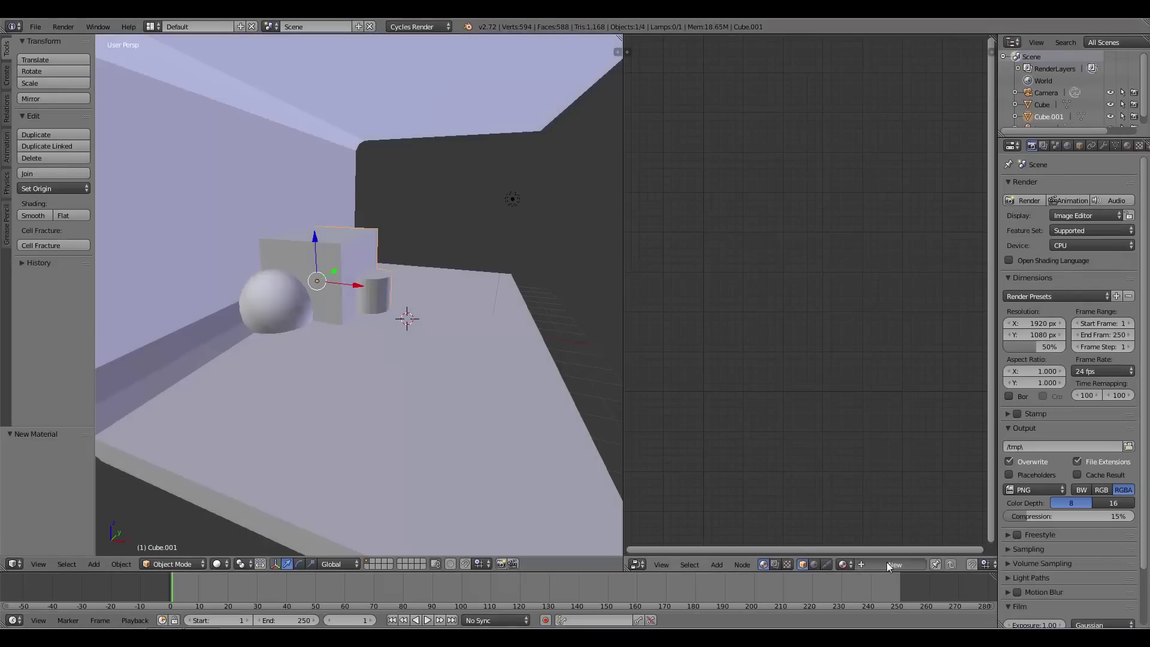
pyautogui.scroll(2, 782, 389)
pyautogui.moveTo(782, 389); pyautogui.dragTo(872, 419, button='middle')
pyautogui.scroll(-4, 872, 420)
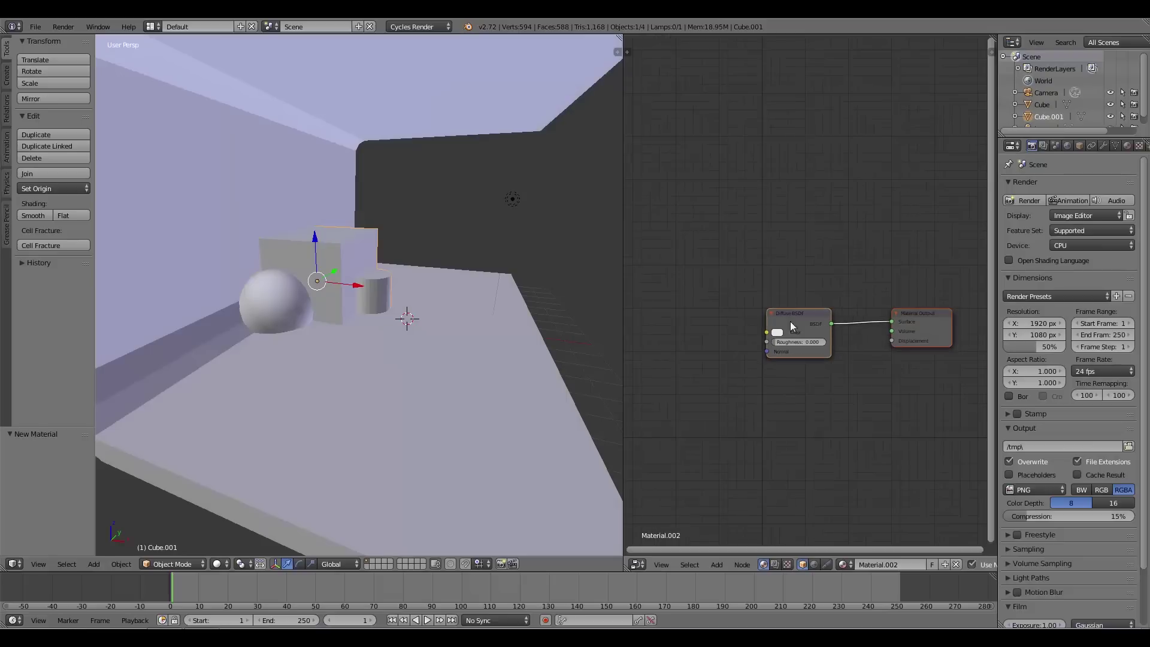
# Step: Make room beside the Diffuse BSDF node and link an added Image Texture node's Color output to its Color input
pyautogui.moveTo(790, 321); pyautogui.dragTo(743, 301)
pyautogui.moveTo(761, 374); pyautogui.dragTo(864, 388, button='middle')
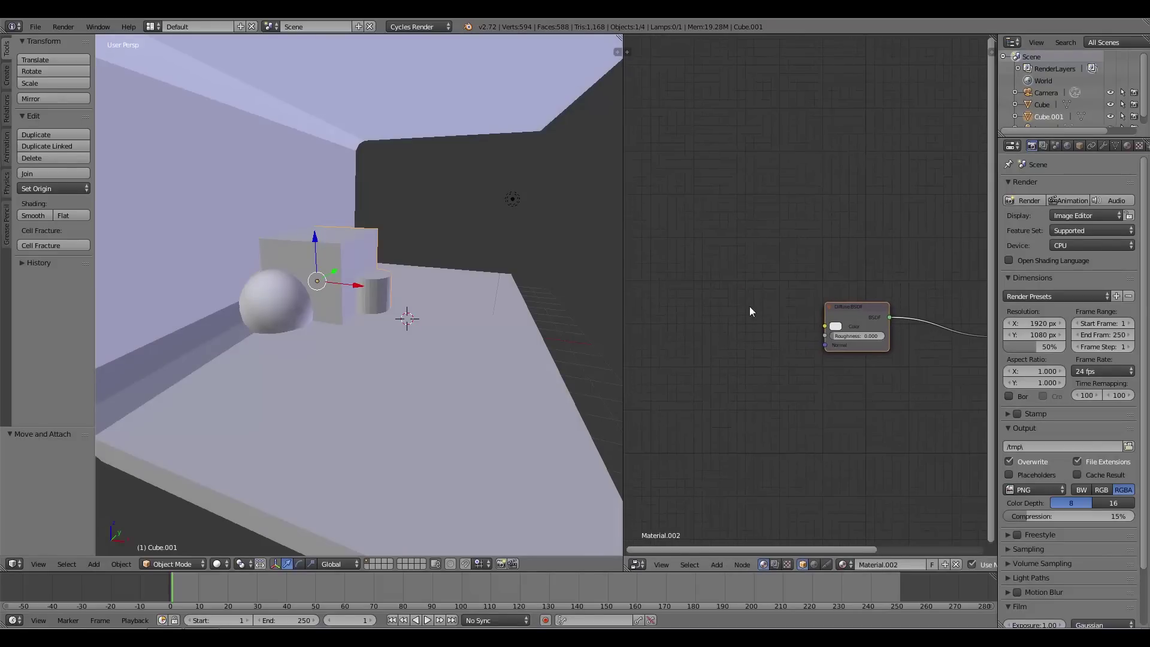
pyautogui.moveTo(292, 328); pyautogui.dragTo(356, 321, button='middle')
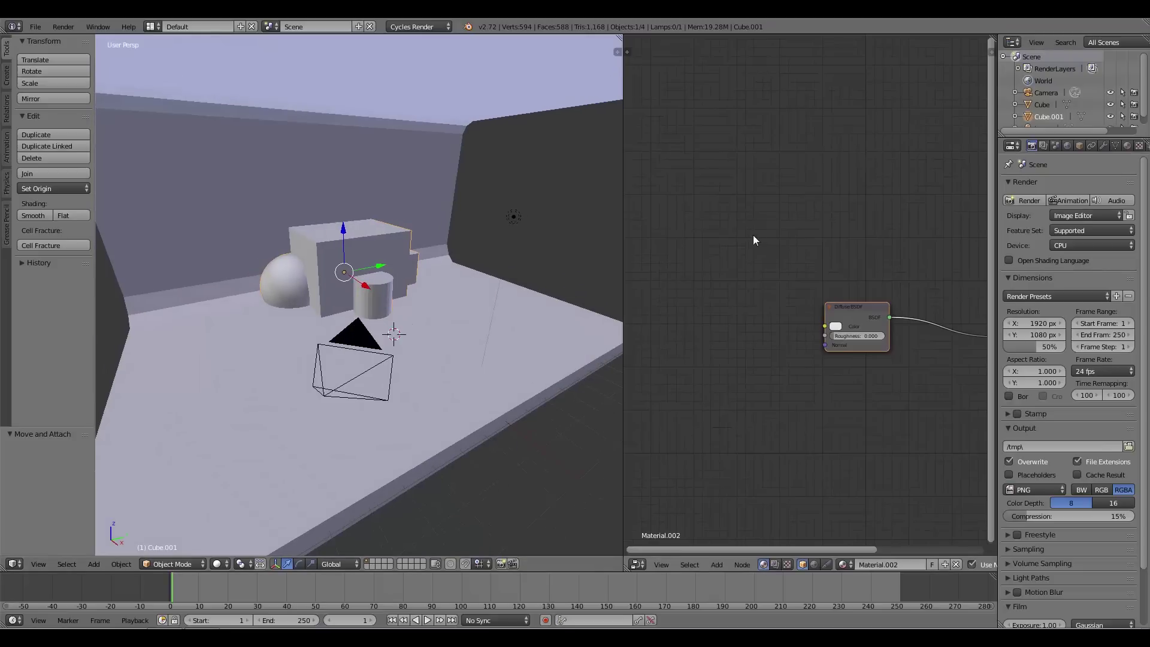
pyautogui.hotkey('shift', 'a')
pyautogui.moveTo(694, 258)
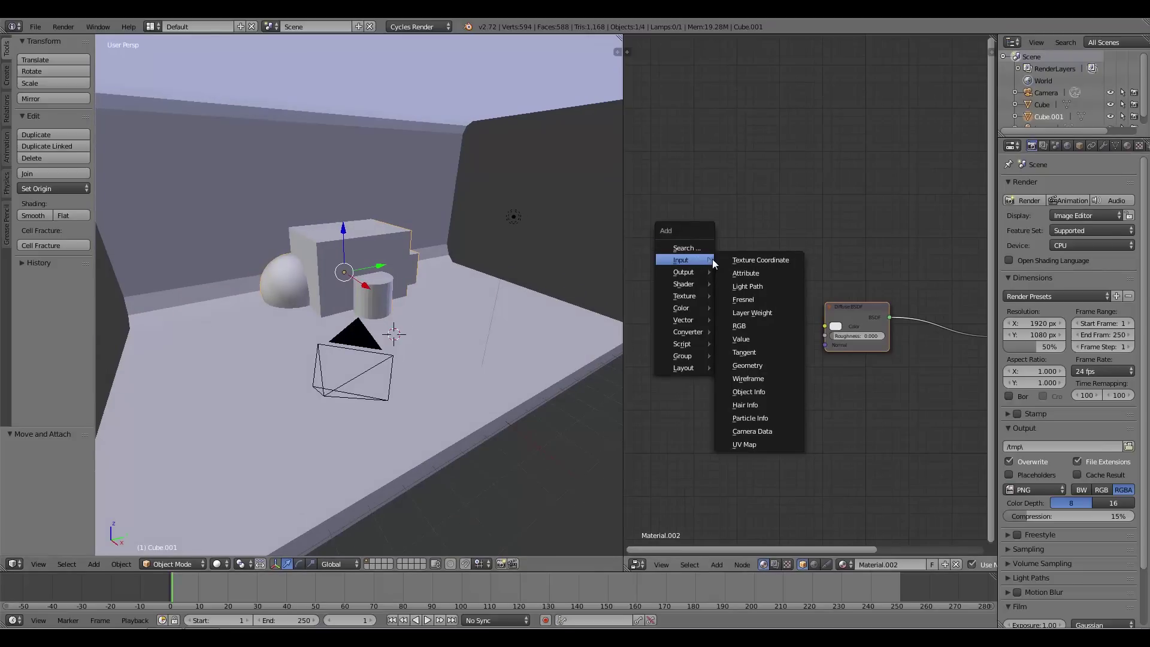
pyautogui.moveTo(685, 296)
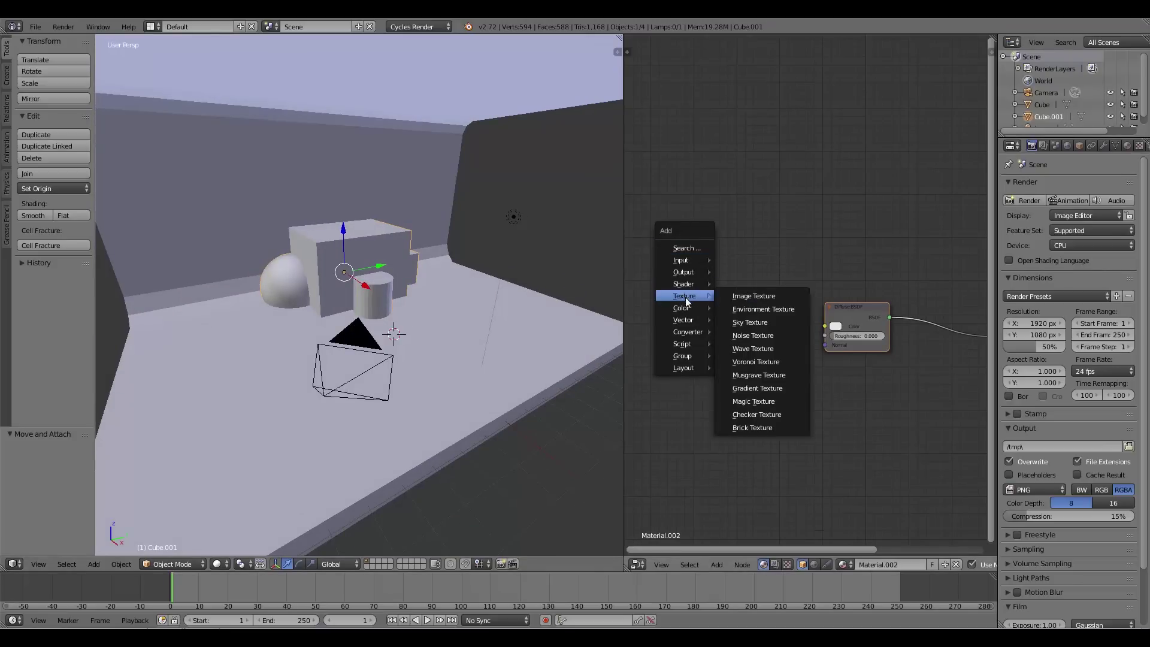
pyautogui.click(757, 295)
pyautogui.click(730, 285)
pyautogui.moveTo(791, 301); pyautogui.dragTo(826, 327)
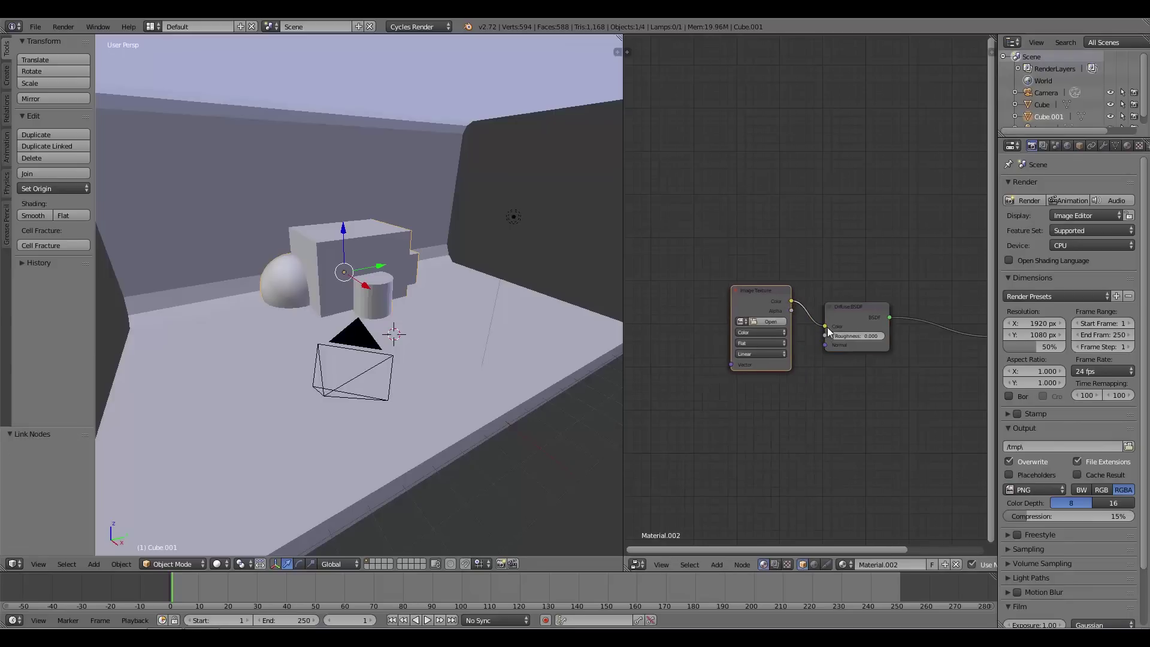
# Step: Load WoodFine0007_S.jpg from the Downloads folder into the Image Texture node
pyautogui.click(770, 322)
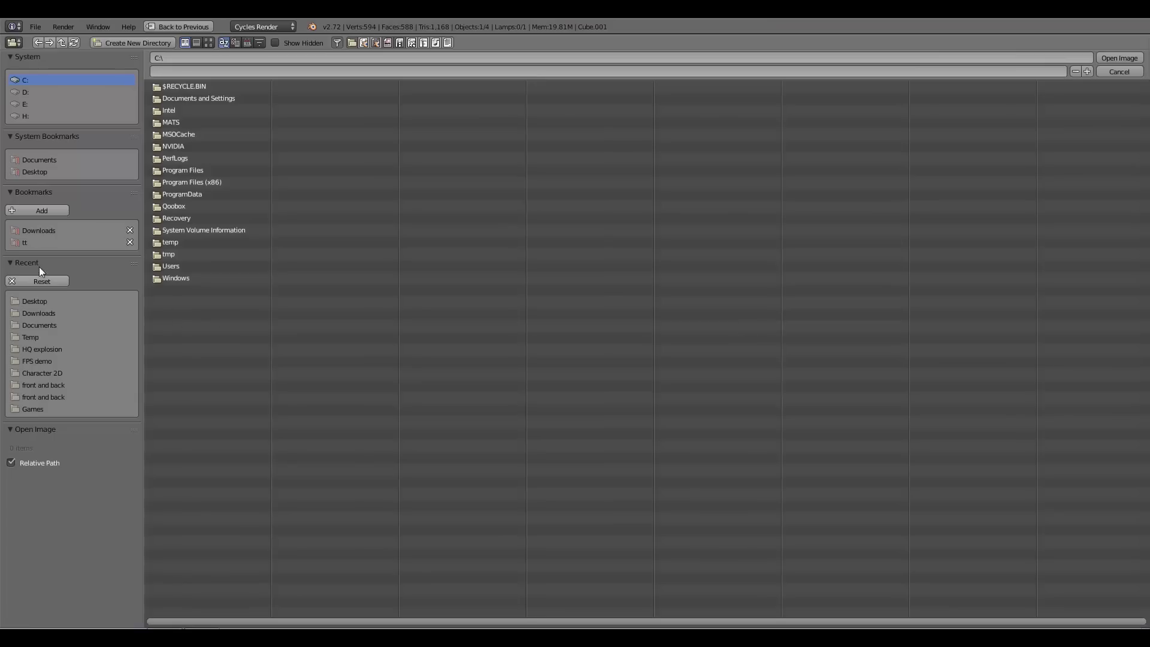
pyautogui.click(37, 230)
pyautogui.click(209, 43)
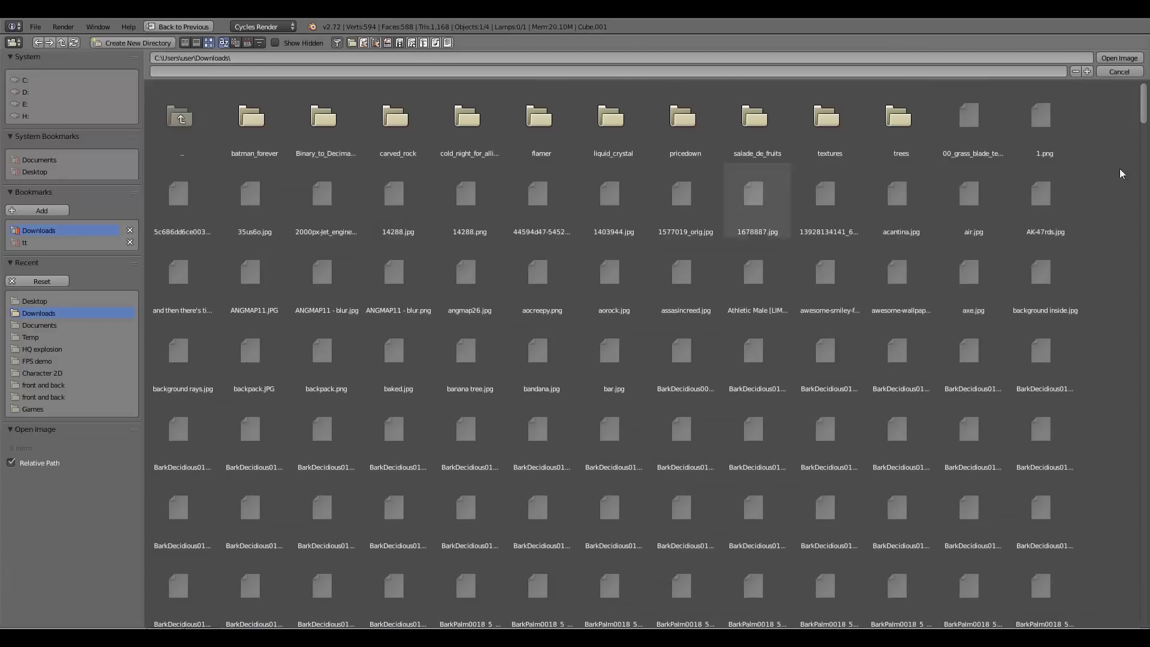
pyautogui.moveTo(1142, 118); pyautogui.dragTo(1143, 626)
pyautogui.scroll(5, 1052, 544)
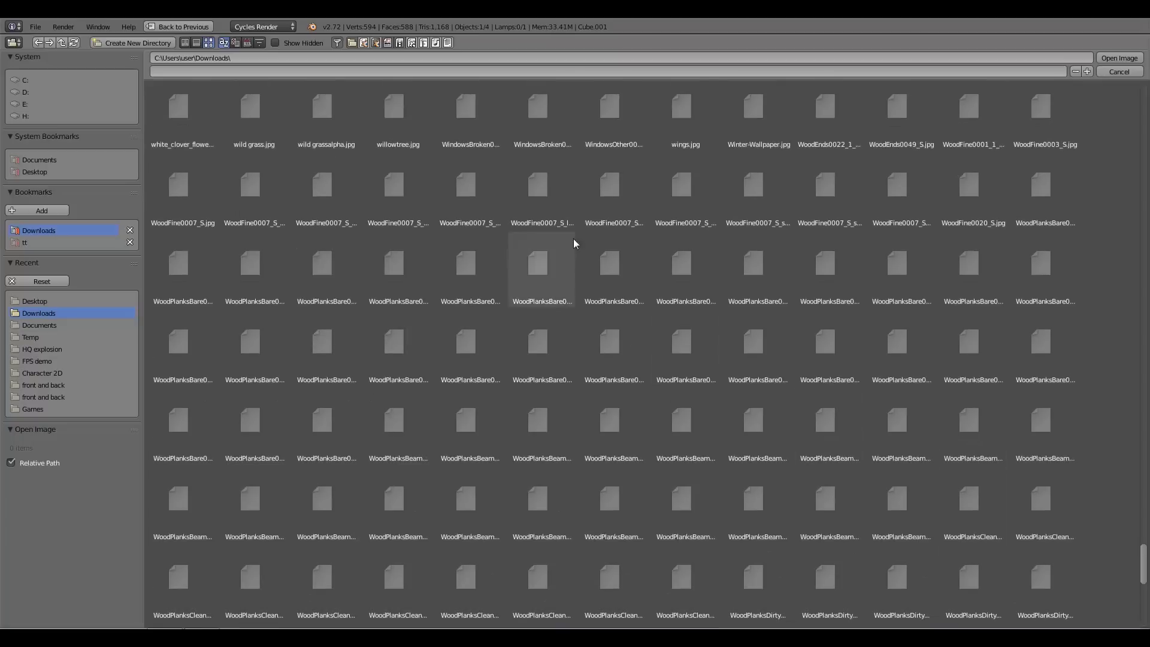
pyautogui.click(612, 211)
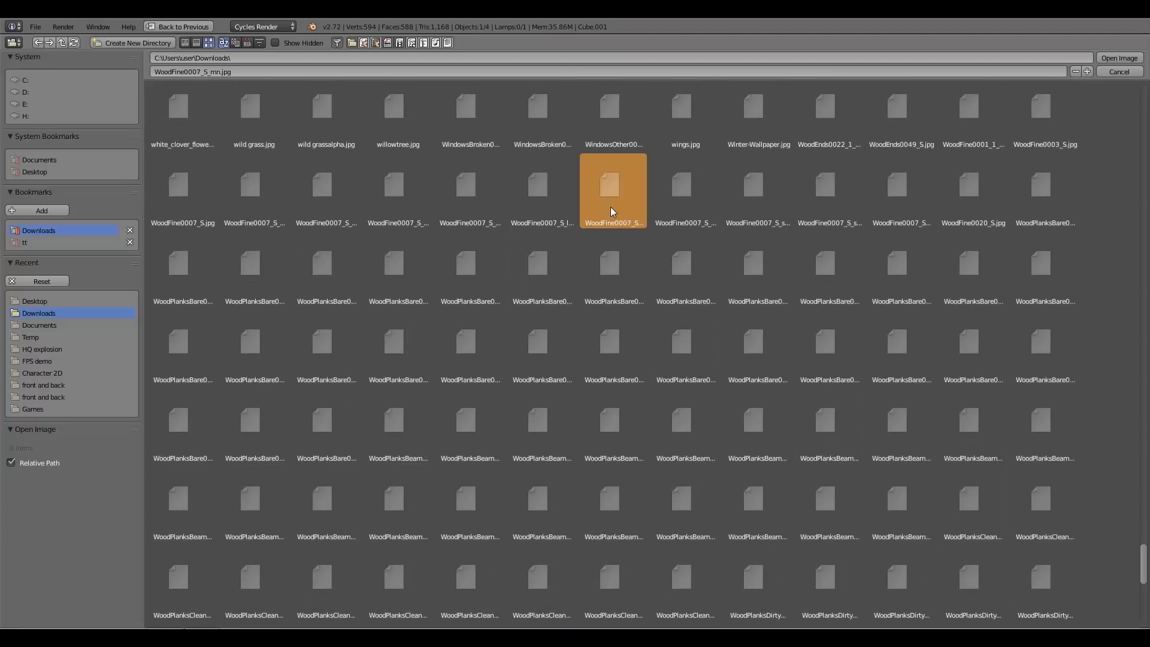
pyautogui.click(403, 206)
pyautogui.click(326, 205)
pyautogui.click(267, 205)
pyautogui.click(183, 204)
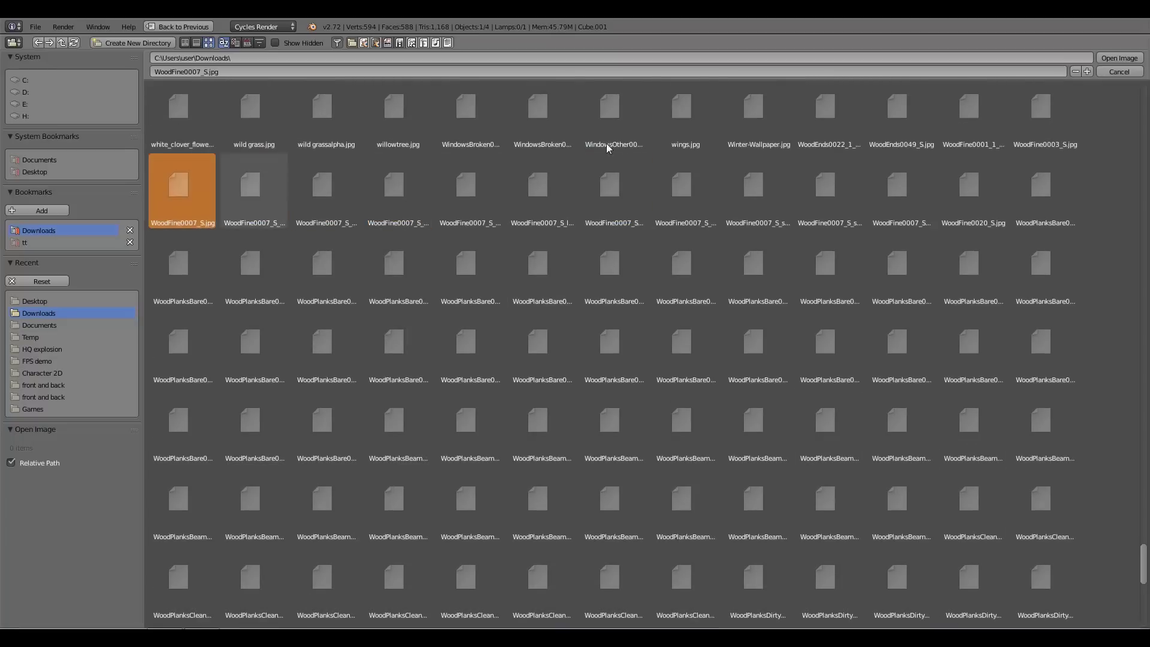
pyautogui.click(1118, 57)
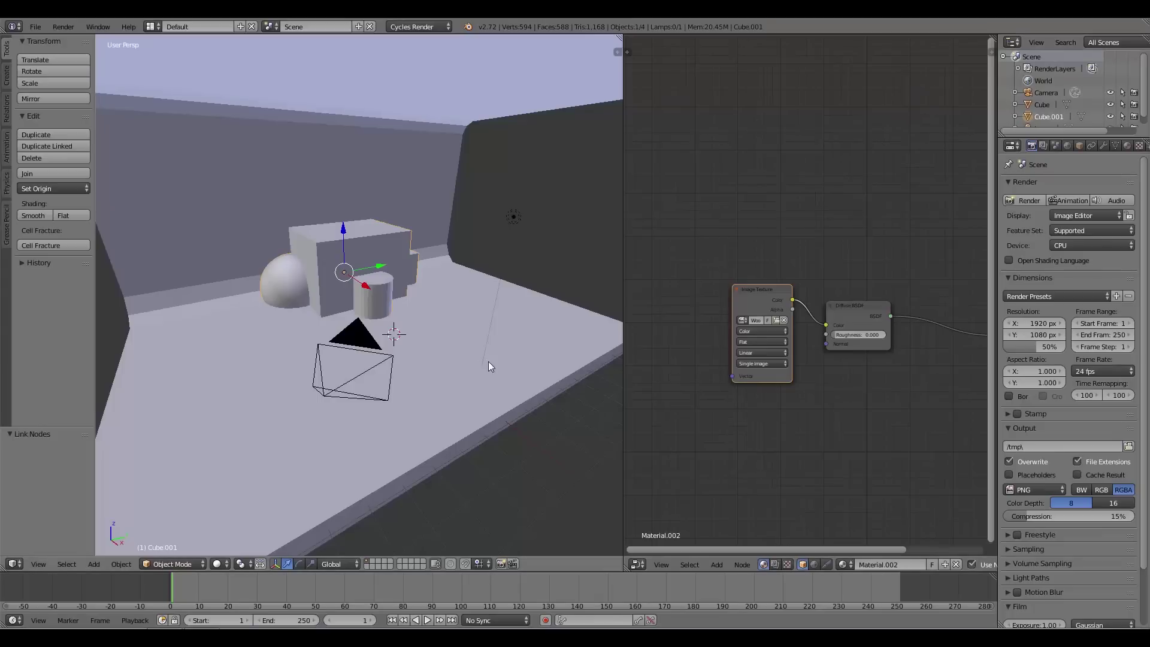
pyautogui.scroll(-3, 771, 381)
pyautogui.moveTo(826, 386); pyautogui.dragTo(883, 380, button='middle')
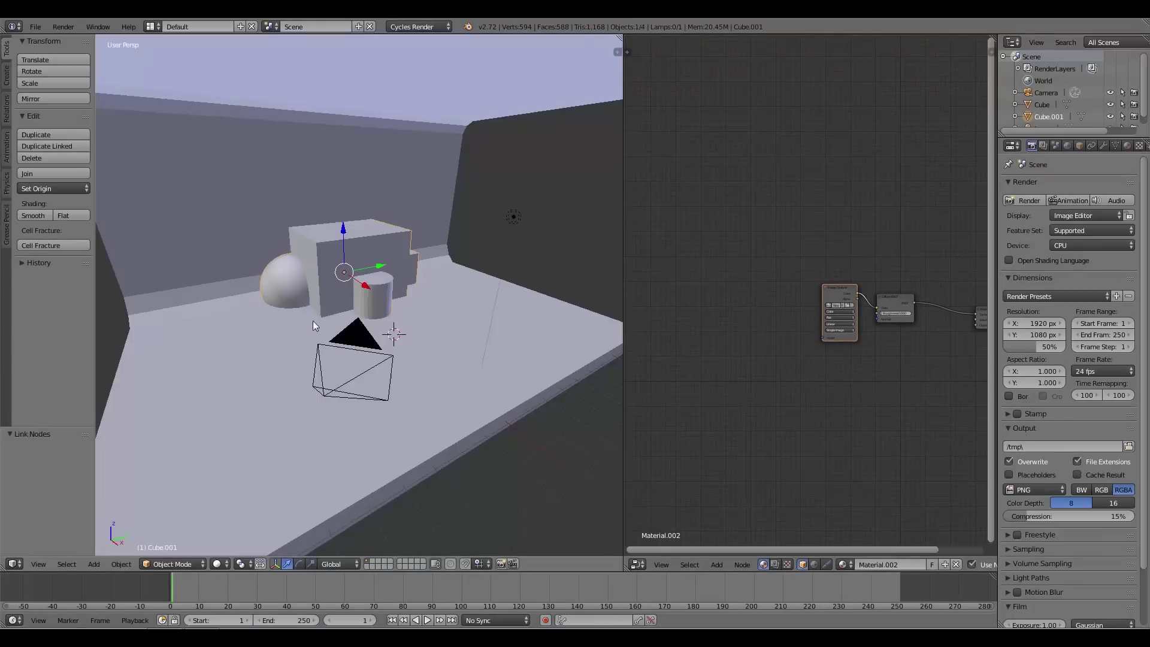
pyautogui.moveTo(391, 267)
pyautogui.mouseDown(button='middle')
pyautogui.moveTo(436, 239)
pyautogui.moveTo(399, 270)
pyautogui.mouseUp(button='middle')
pyautogui.press('Tab')
pyautogui.click(419, 273)
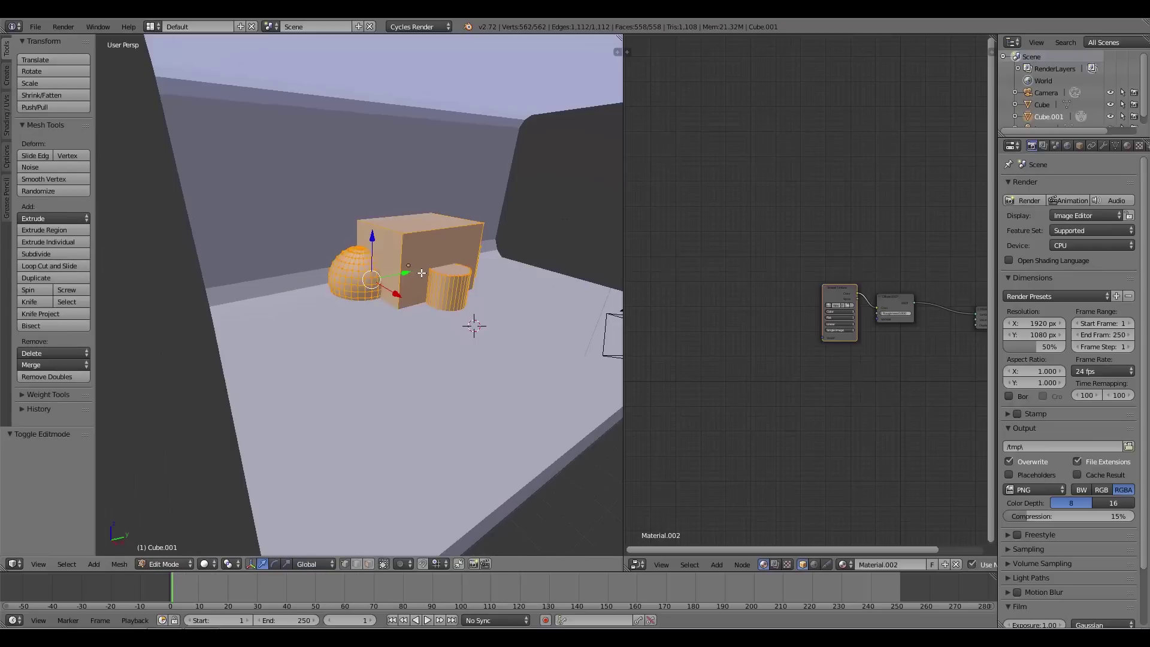
pyautogui.press('u')
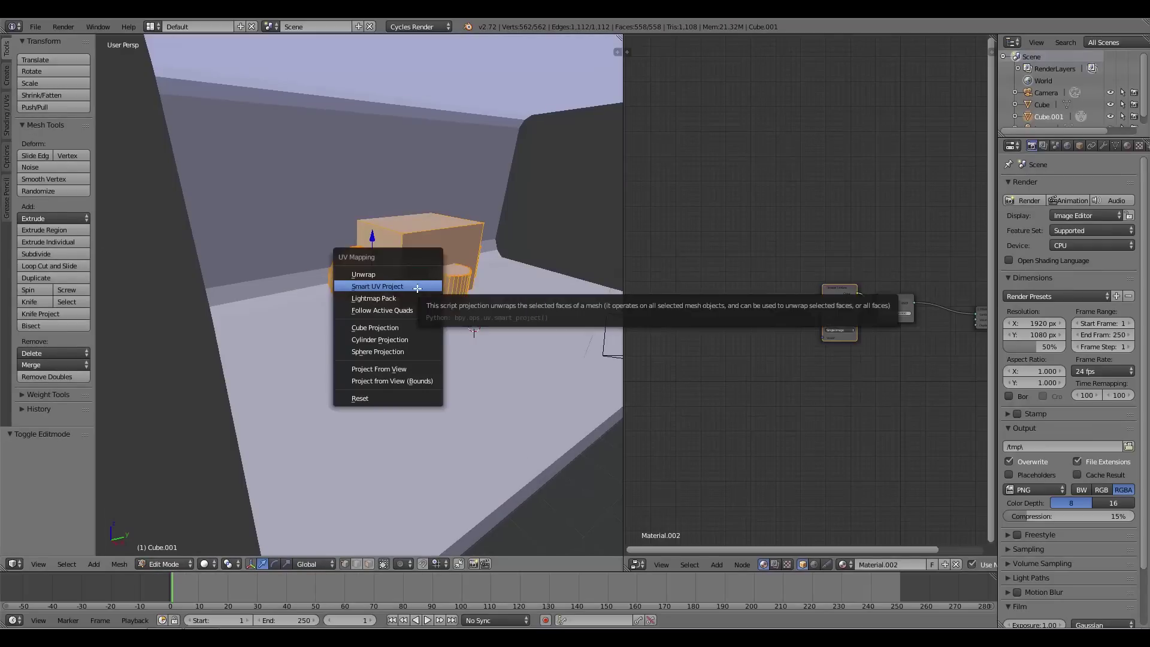
pyautogui.click(417, 288)
pyautogui.press('Tab')
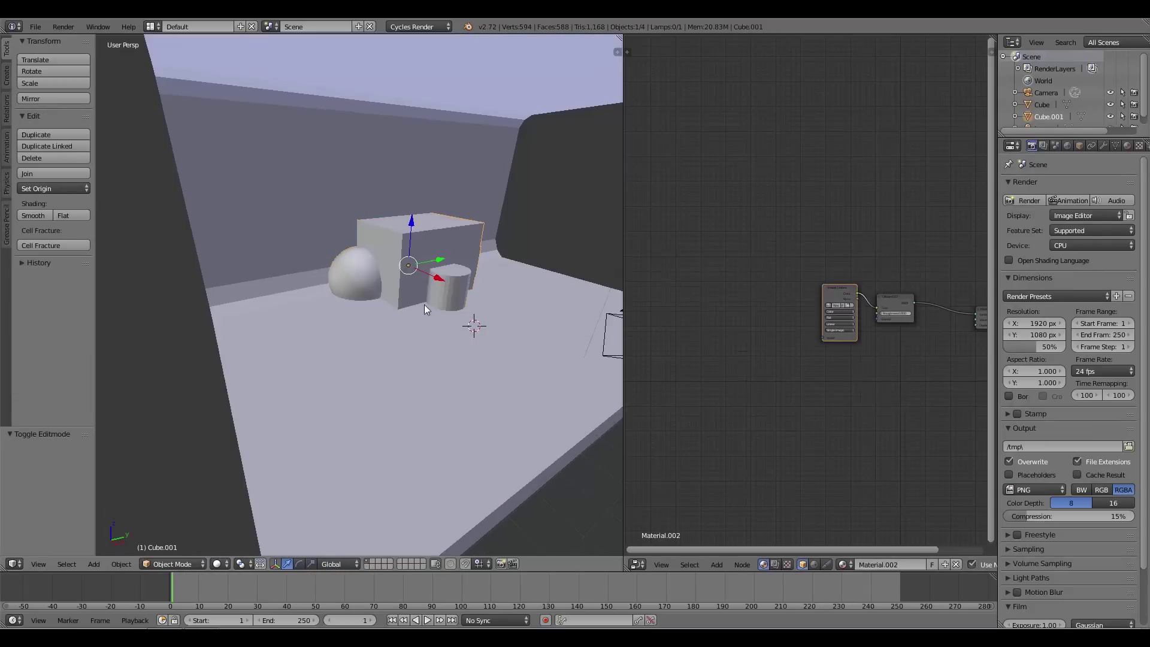
# Step: Apply the joined objects' scale and unwrap their whole mesh with Smart UV Project at its default settings
pyautogui.hotkey('ctrl', 'a')
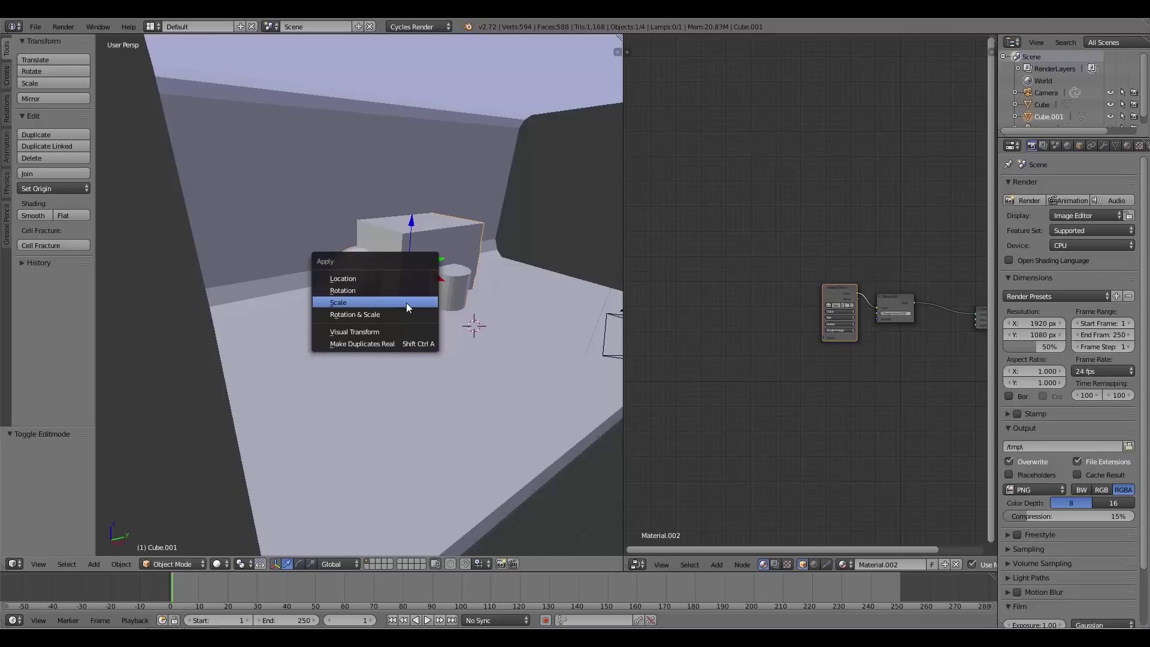
pyautogui.click(406, 302)
pyautogui.press('Tab')
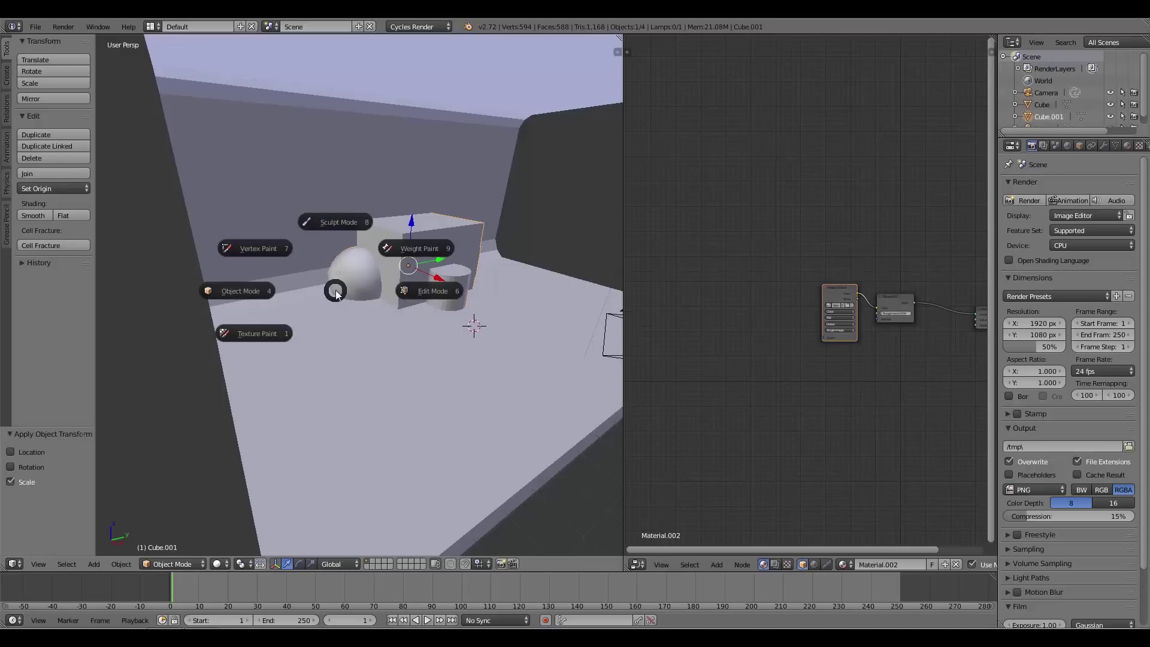
pyautogui.click(406, 293)
pyautogui.press('u')
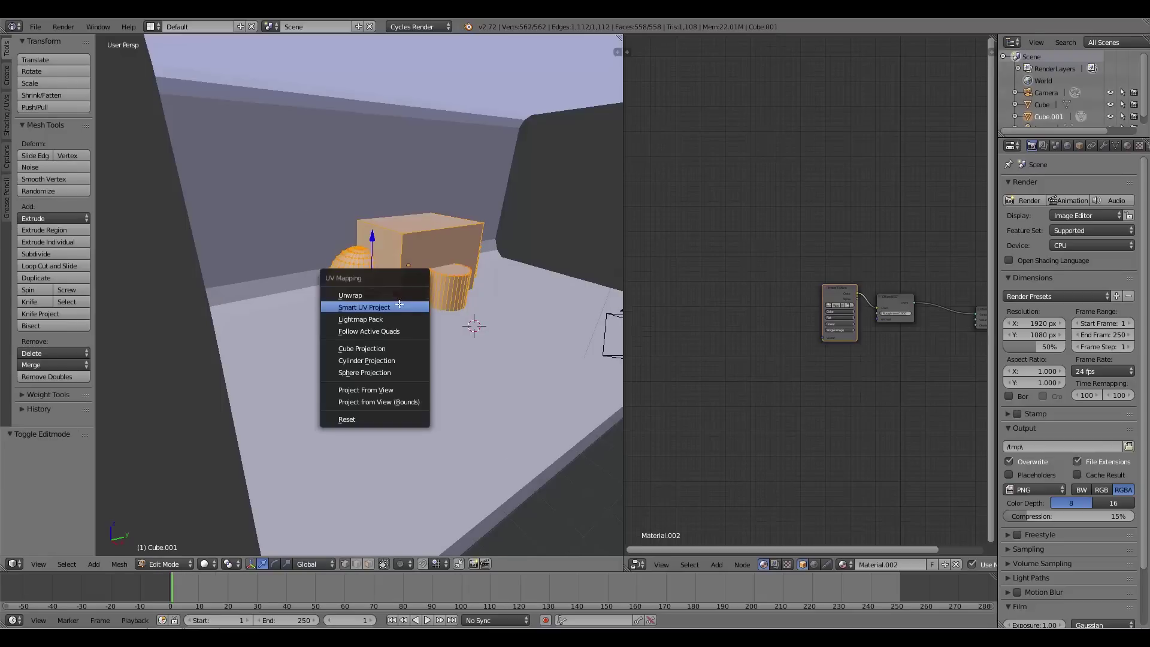
pyautogui.click(397, 307)
pyautogui.click(396, 363)
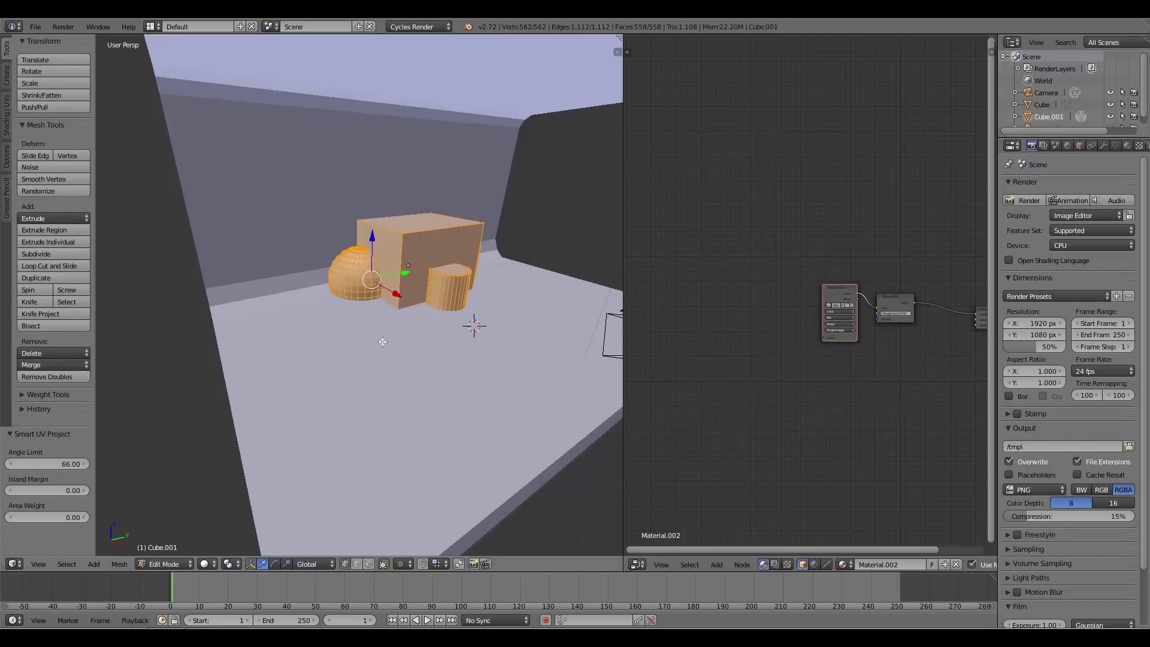
pyautogui.press('Tab')
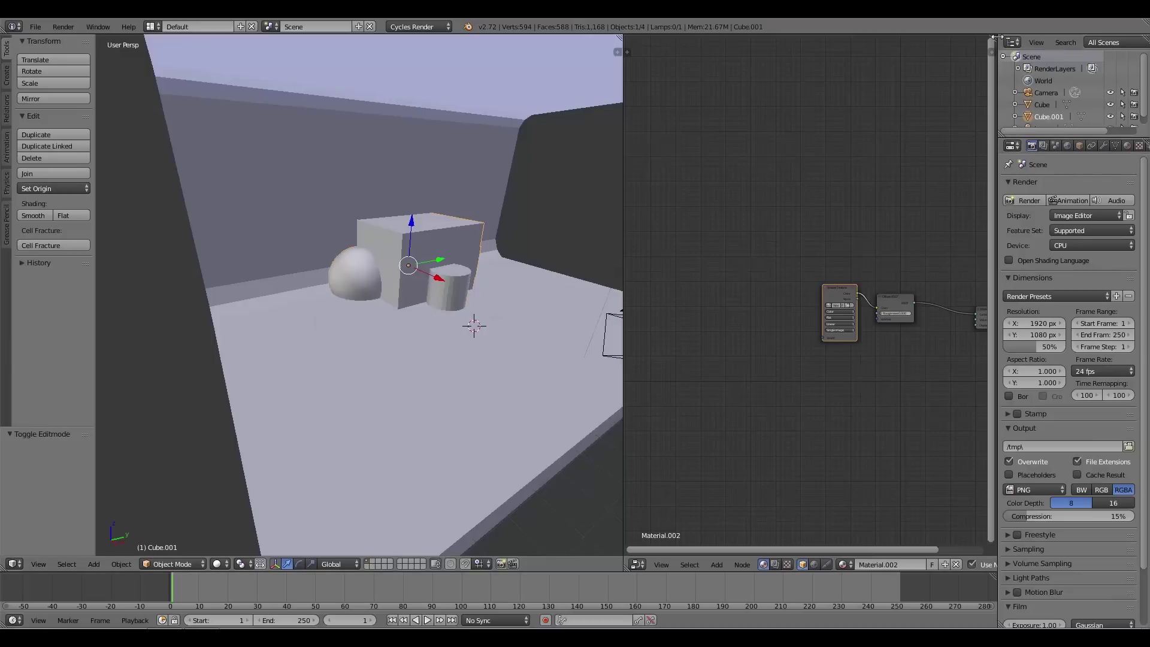
# Step: Split the Node Editor horizontally, make the upper area a UV/Image Editor and show the joined objects' UV layout in Edit Mode
pyautogui.moveTo(995, 38); pyautogui.dragTo(779, 259)
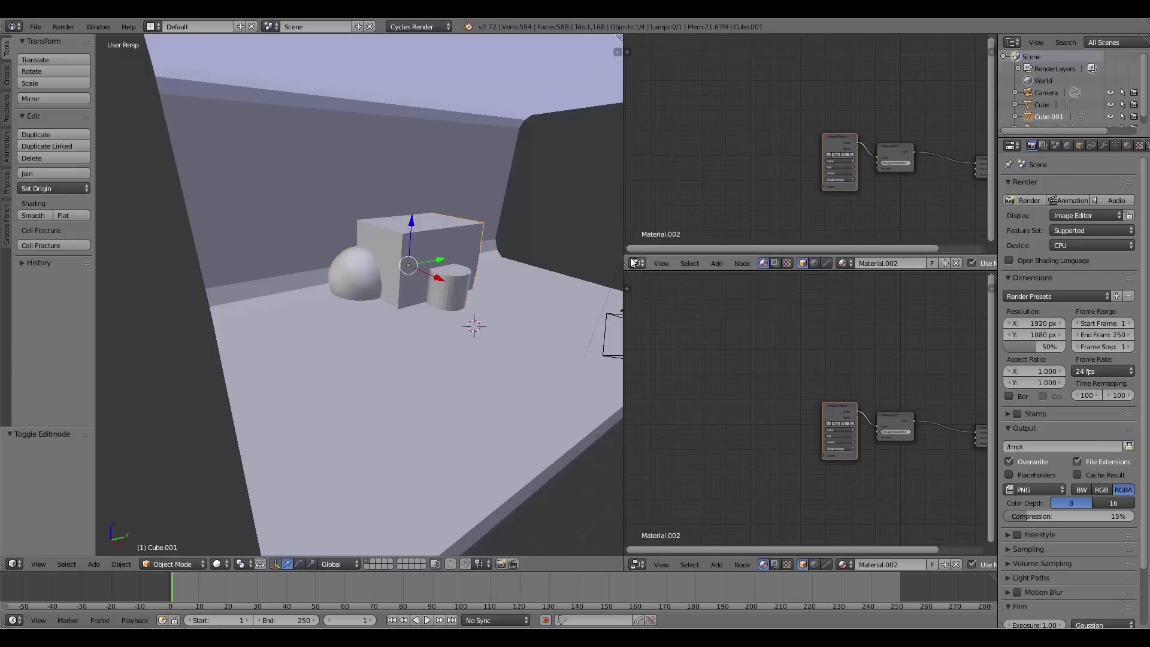
pyautogui.click(636, 263)
pyautogui.click(659, 358)
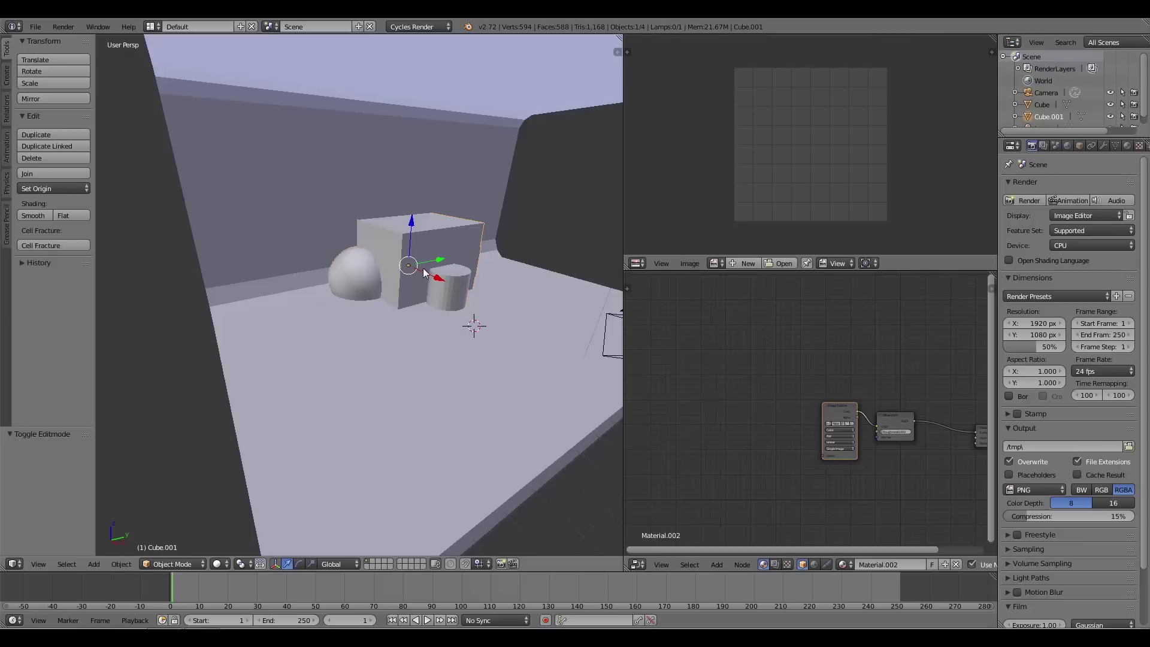
pyautogui.press('Tab')
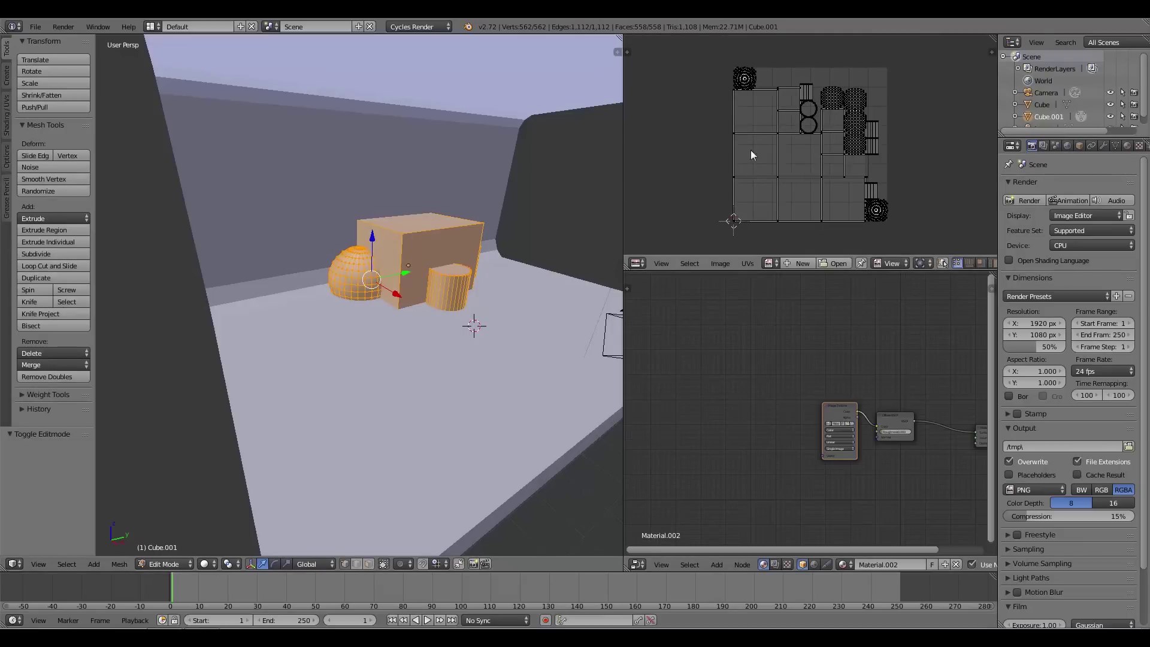
pyautogui.scroll(1, 798, 189)
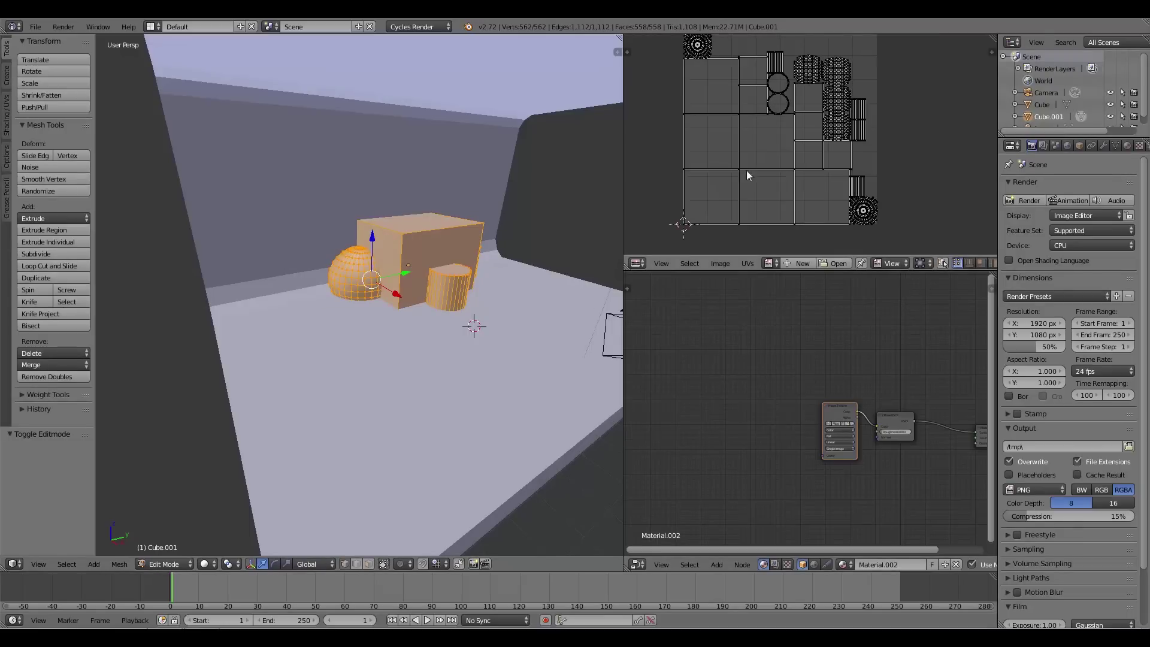
# Step: Create a blank 512 x 512 px image named "room objects" for the UV layout
pyautogui.click(791, 263)
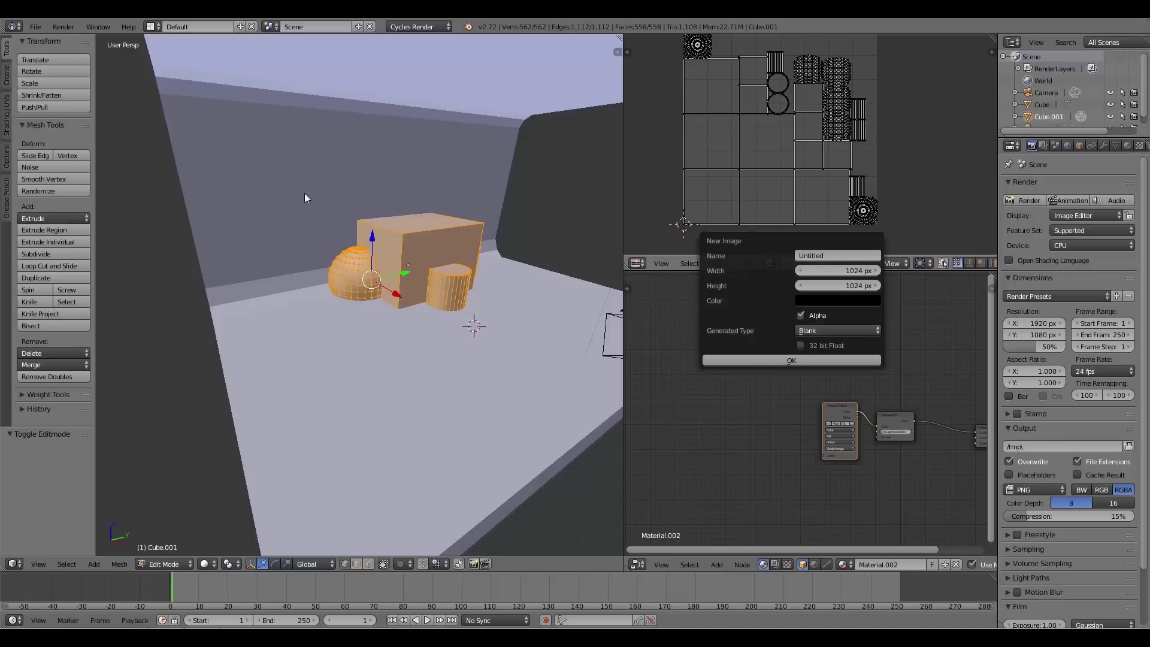
pyautogui.click(831, 271)
pyautogui.write('512')
pyautogui.click(831, 285)
pyautogui.write('512')
pyautogui.press('Return')
pyautogui.click(822, 256)
pyautogui.write('room objects')
pyautogui.click(778, 359)
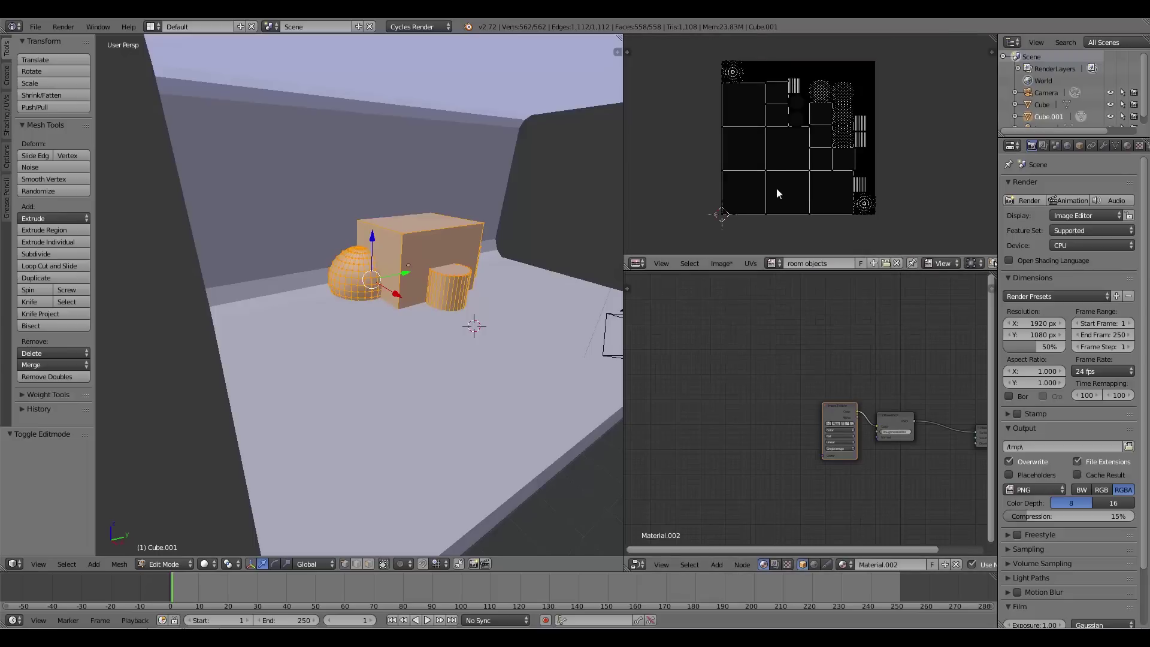
# Step: Select the striped UV island above the lower-corner circle, enlarge it by about 1.6 and fit it into the free space above the circle
pyautogui.scroll(3, 774, 193)
pyautogui.scroll(-2, 756, 190)
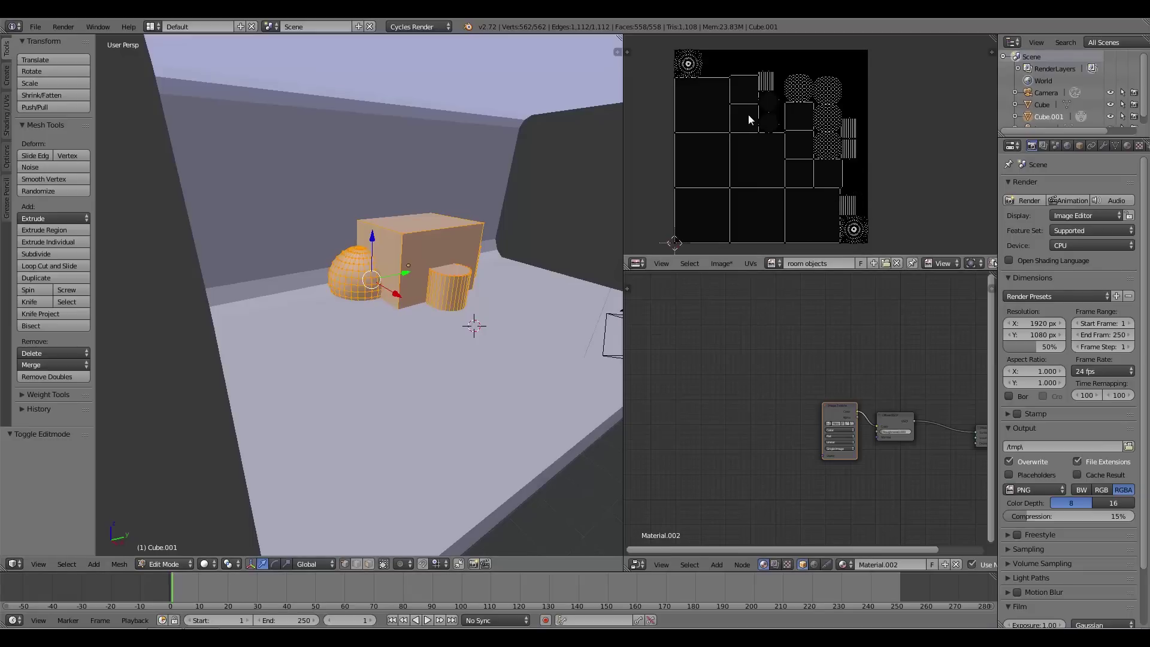
pyautogui.scroll(7, 945, 171)
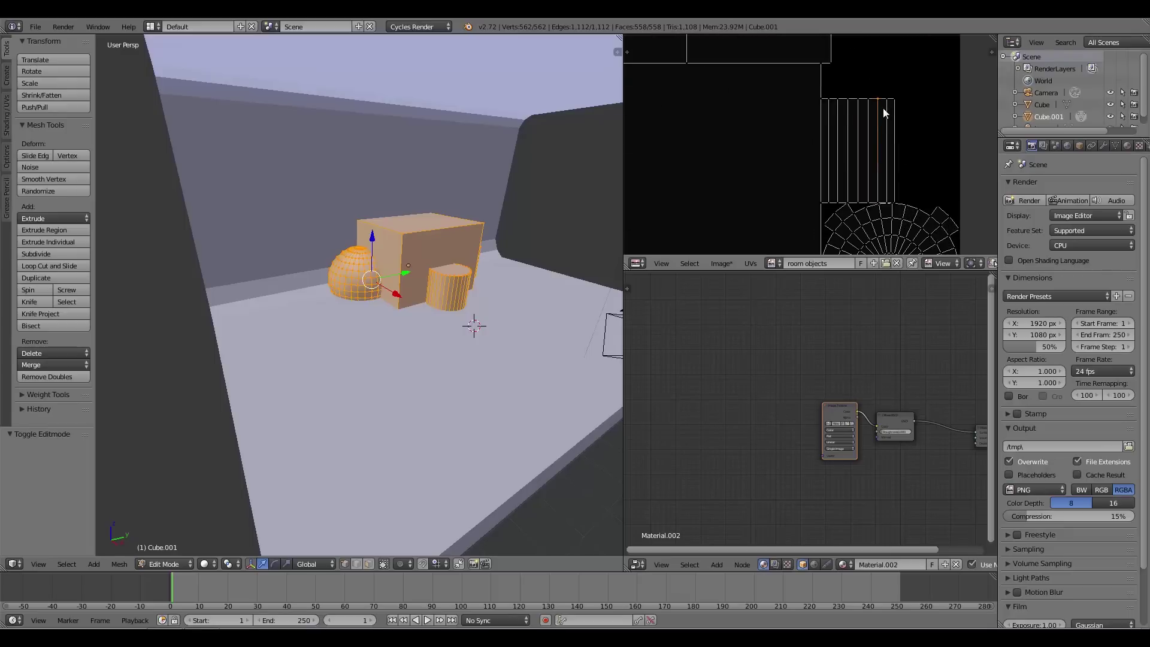
pyautogui.hotkey('ctrl', 'l')
pyautogui.scroll(-3, 892, 130)
pyautogui.scroll(-4, 839, 139)
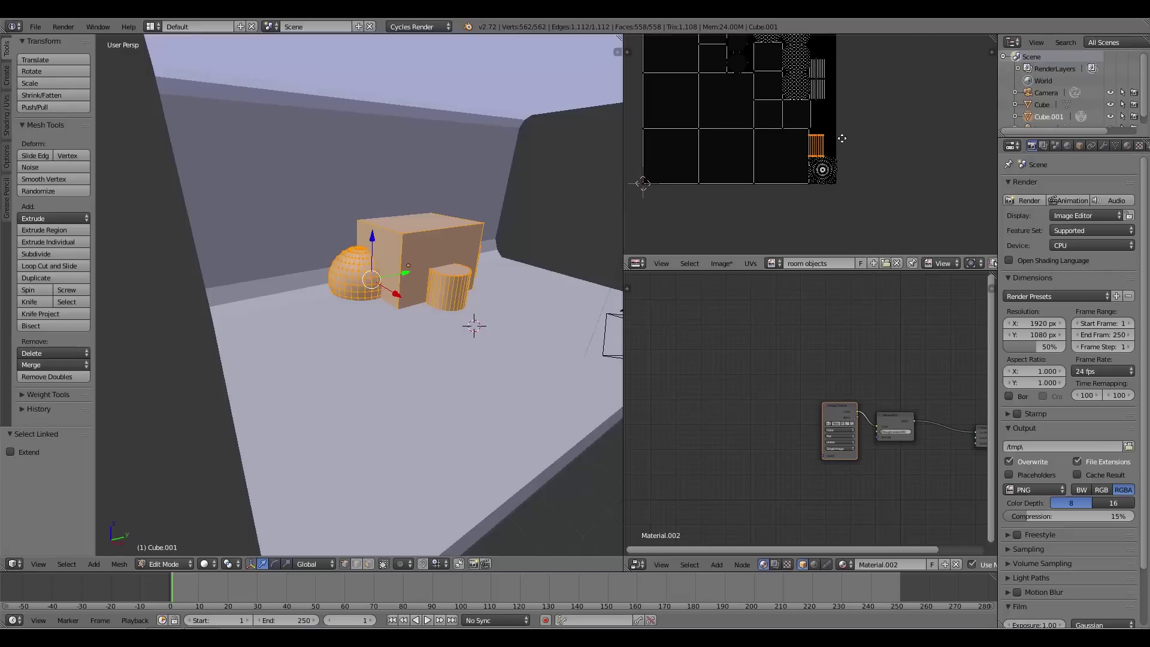
pyautogui.scroll(5, 837, 137)
pyautogui.press('s')
pyautogui.click(858, 168)
pyautogui.press('g')
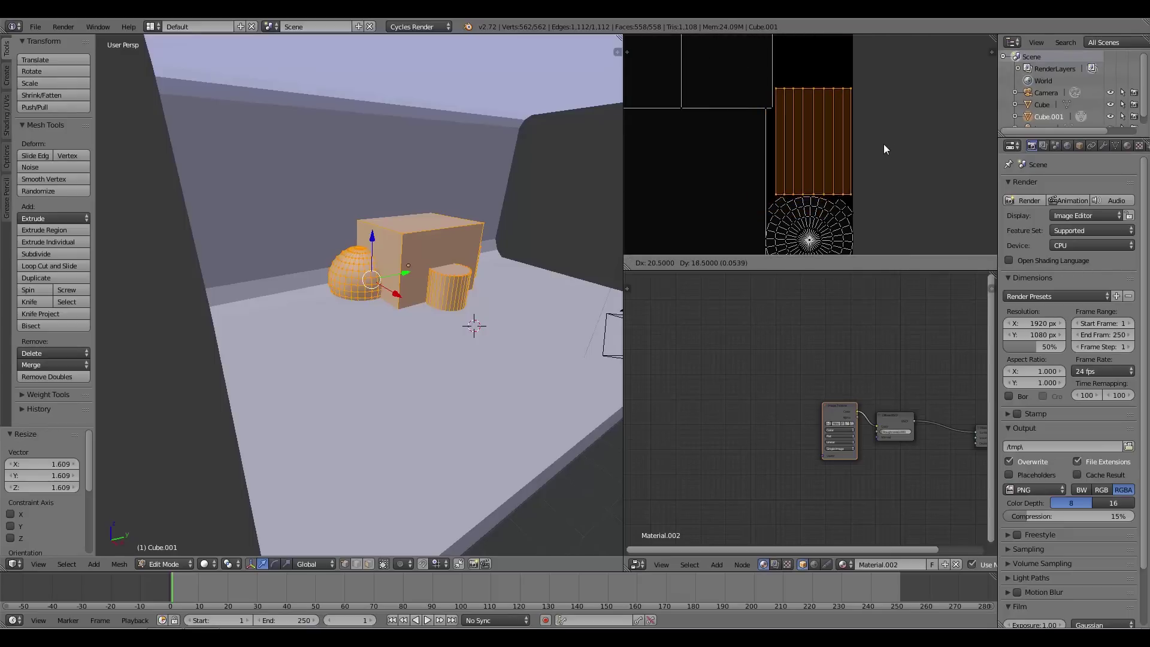
pyautogui.click(899, 148)
pyautogui.press('s')
pyautogui.click(891, 150)
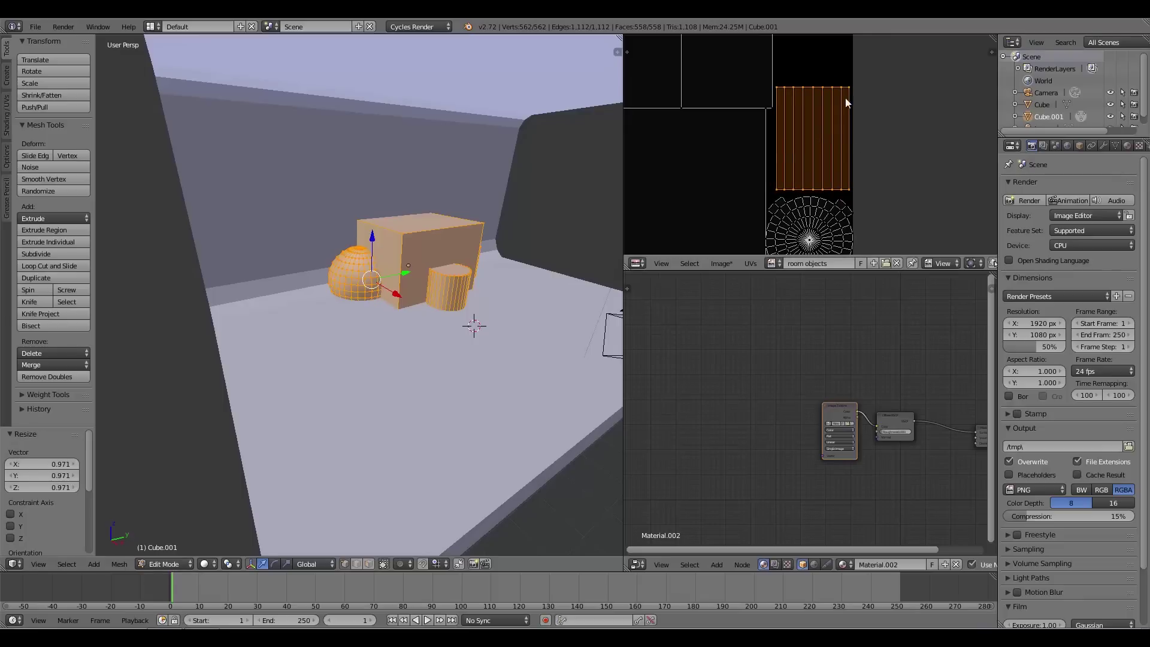
# Step: Select the lower of the two stacked striped UV islands, enlarge it and move it into the gap above the already enlarged island
pyautogui.scroll(-5, 812, 146)
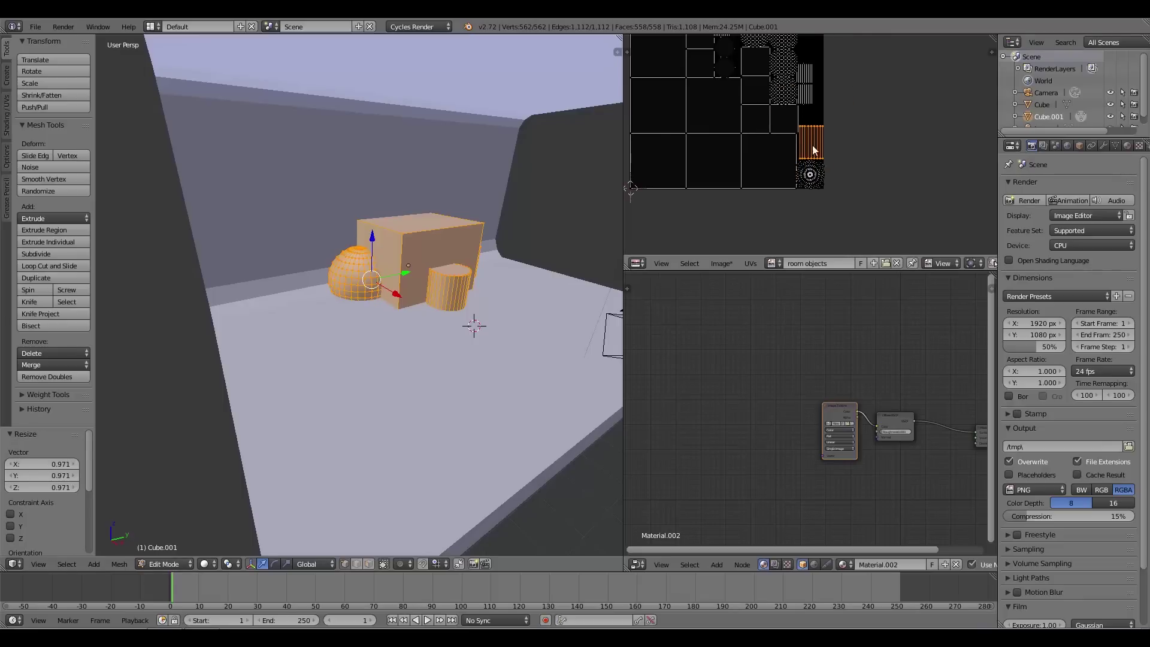
pyautogui.scroll(3, 804, 190)
pyautogui.moveTo(822, 84); pyautogui.dragTo(799, 107, button='middle')
pyautogui.scroll(1, 799, 108)
pyautogui.moveTo(777, 177); pyautogui.dragTo(770, 120, button='middle')
pyautogui.scroll(2, 770, 119)
pyautogui.rightClick(768, 122)
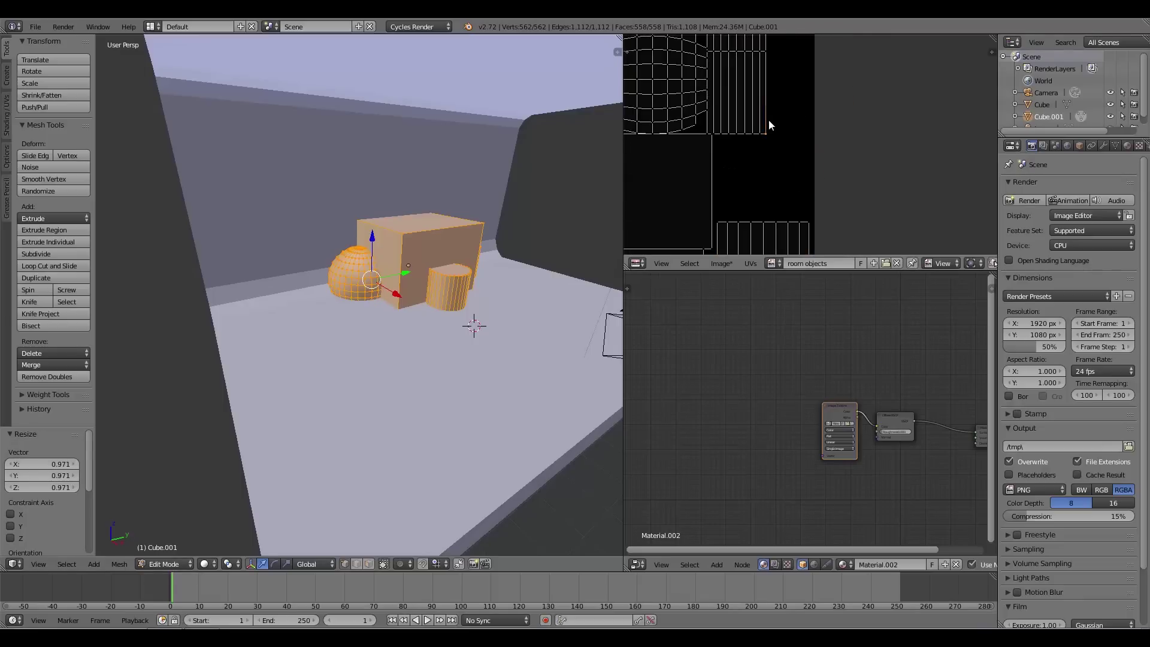
pyautogui.hotkey('ctrl', 'l')
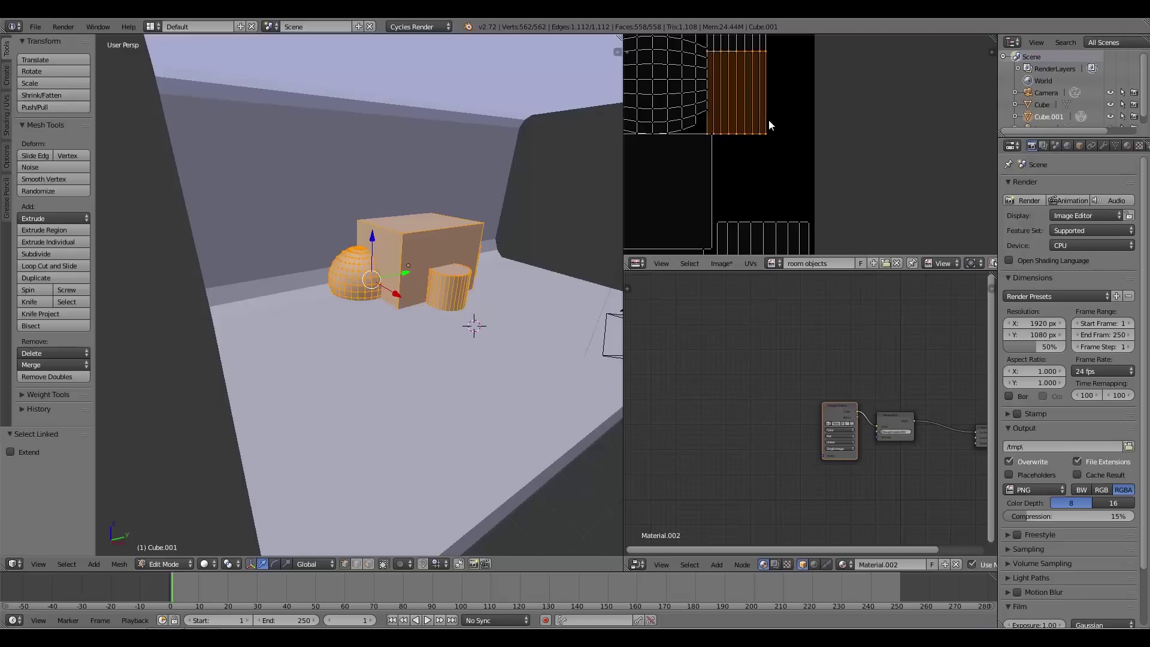
pyautogui.press('g')
pyautogui.click(814, 135)
pyautogui.press('g')
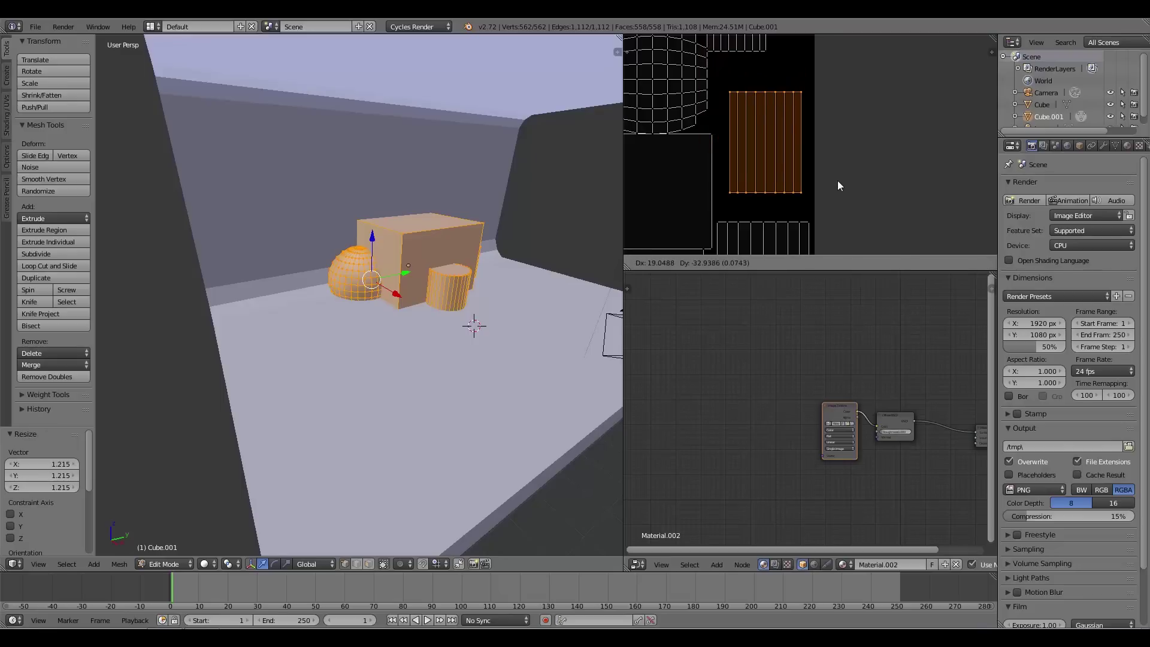
pyautogui.click(839, 181)
pyautogui.press('s')
pyautogui.click(856, 185)
pyautogui.press('g')
pyautogui.click(854, 189)
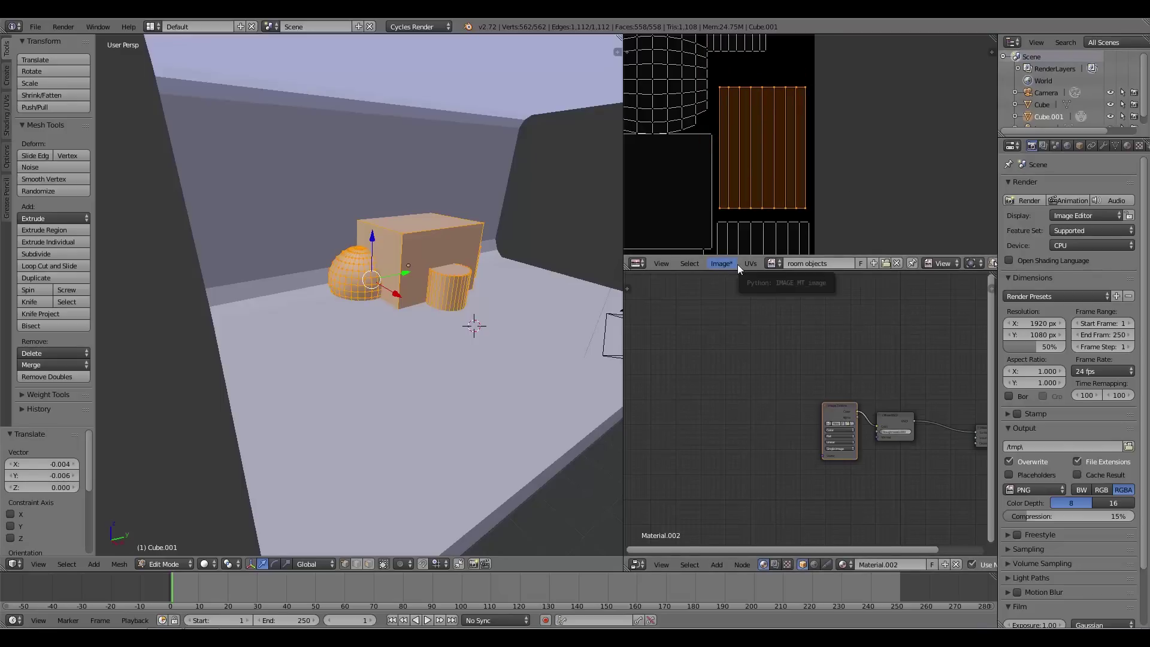
# Step: Select the small striped UV island beside the rounded grid islands, enlarge it by about 1.5 and fit it above the enlarged striped islands
pyautogui.scroll(-5, 791, 164)
pyautogui.scroll(2, 811, 155)
pyautogui.scroll(1, 768, 144)
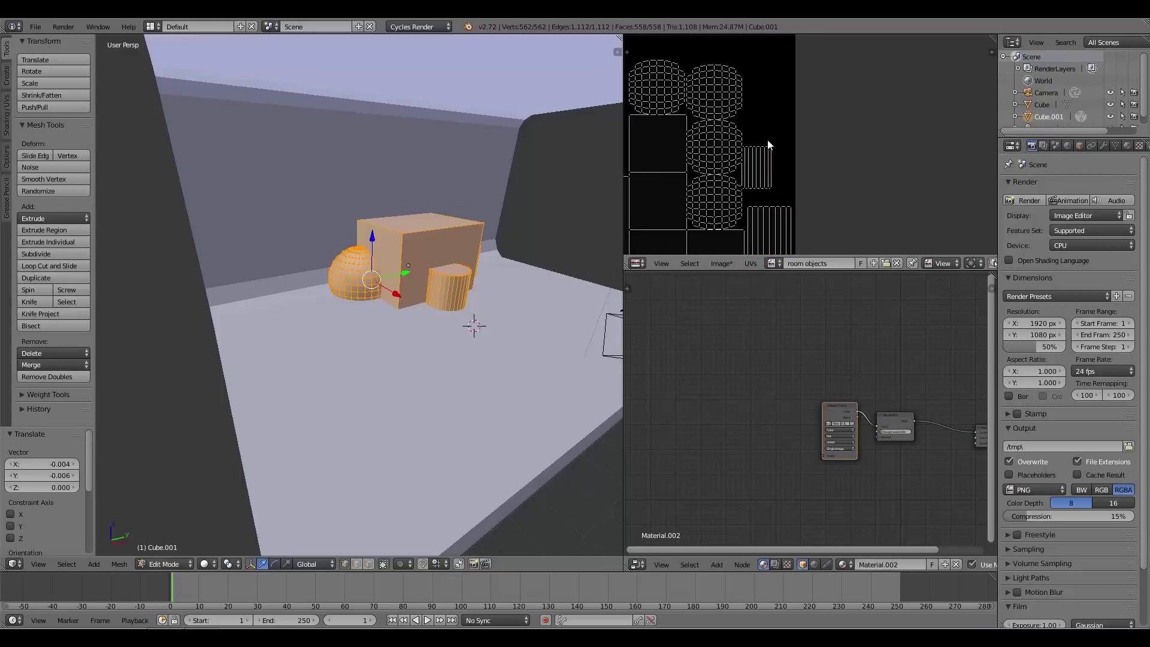
pyautogui.press('l')
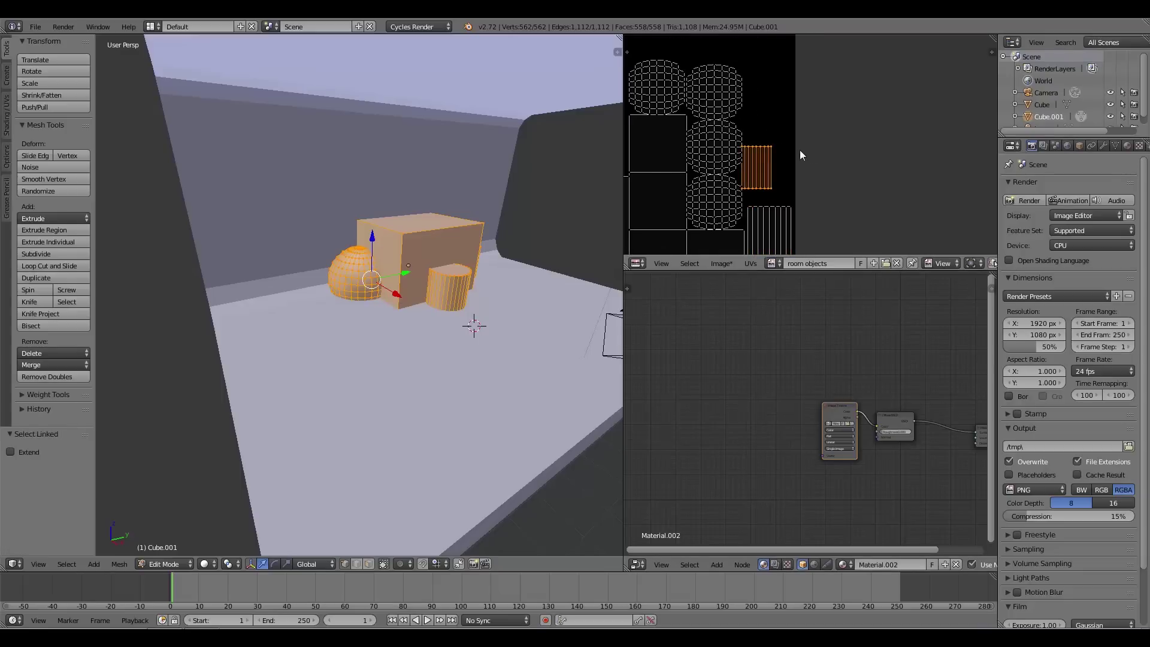
pyautogui.scroll(4, 799, 150)
pyautogui.press('s')
pyautogui.click(781, 164)
pyautogui.scroll(-3, 781, 169)
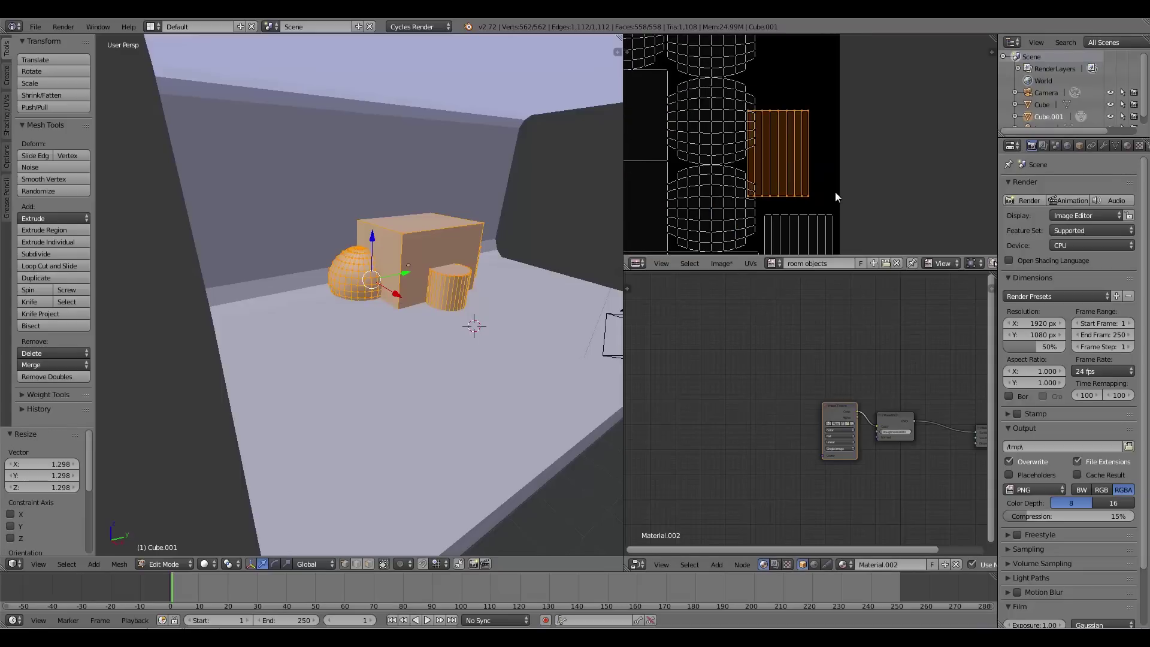
pyautogui.press('s')
pyautogui.click(869, 195)
pyautogui.press('g')
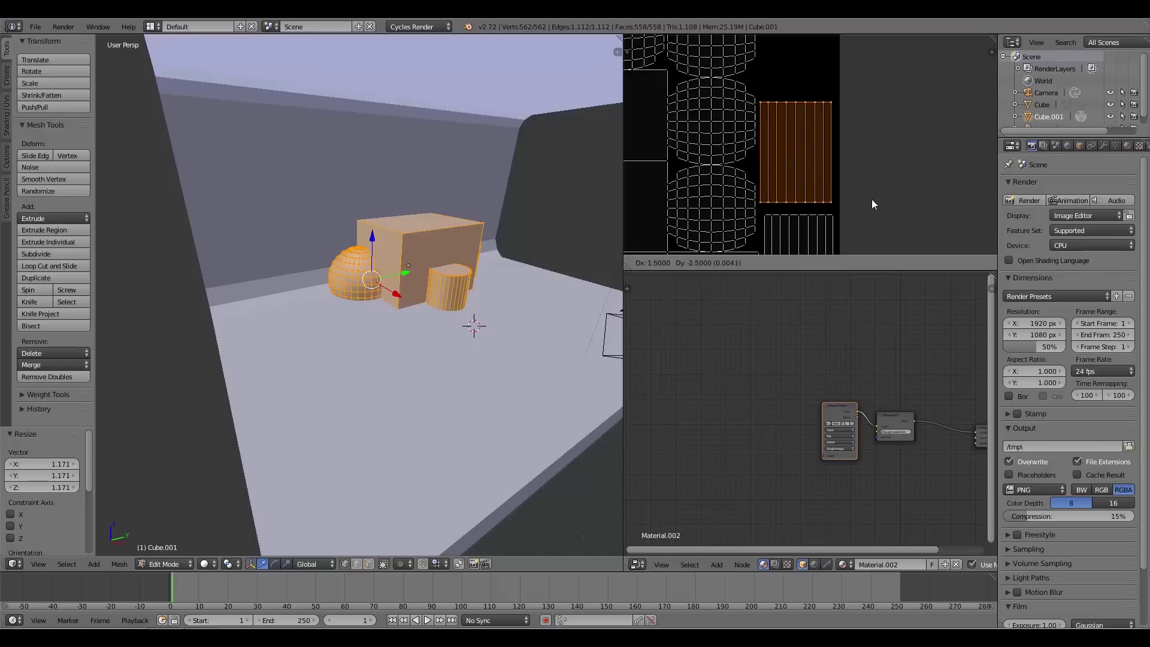
pyautogui.click(869, 197)
pyautogui.scroll(-4, 839, 174)
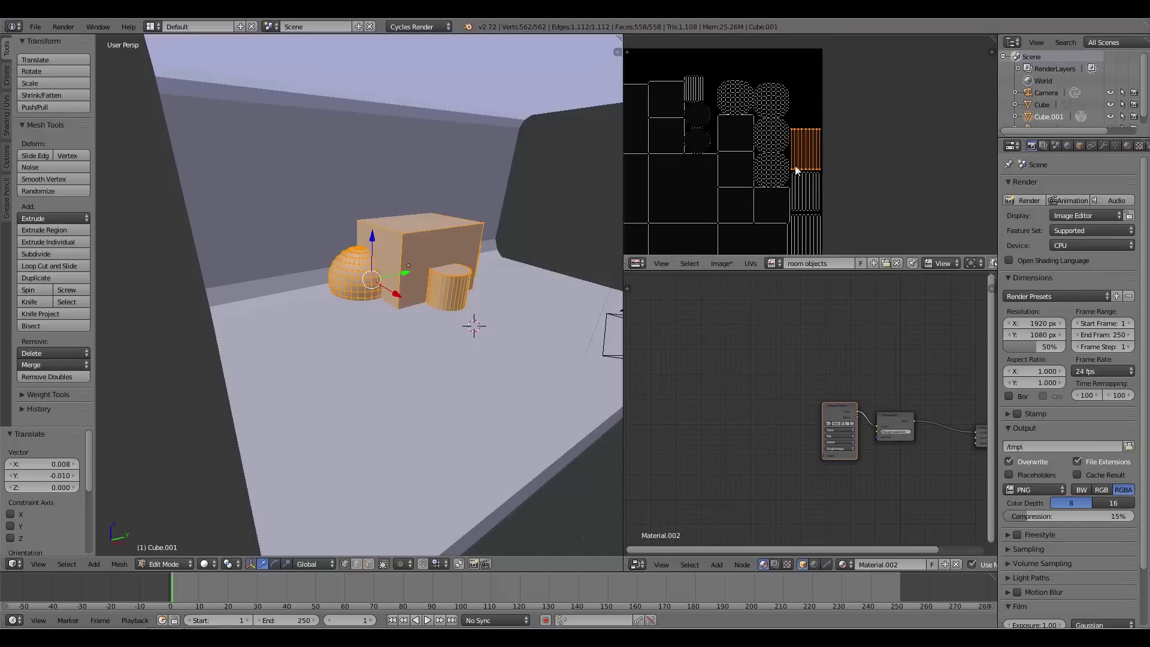
# Step: Select the last small striped UV island, above the two stacked circles, and enlarge it to match the other striped islands
pyautogui.moveTo(746, 116); pyautogui.dragTo(847, 164, button='middle')
pyautogui.scroll(5, 847, 164)
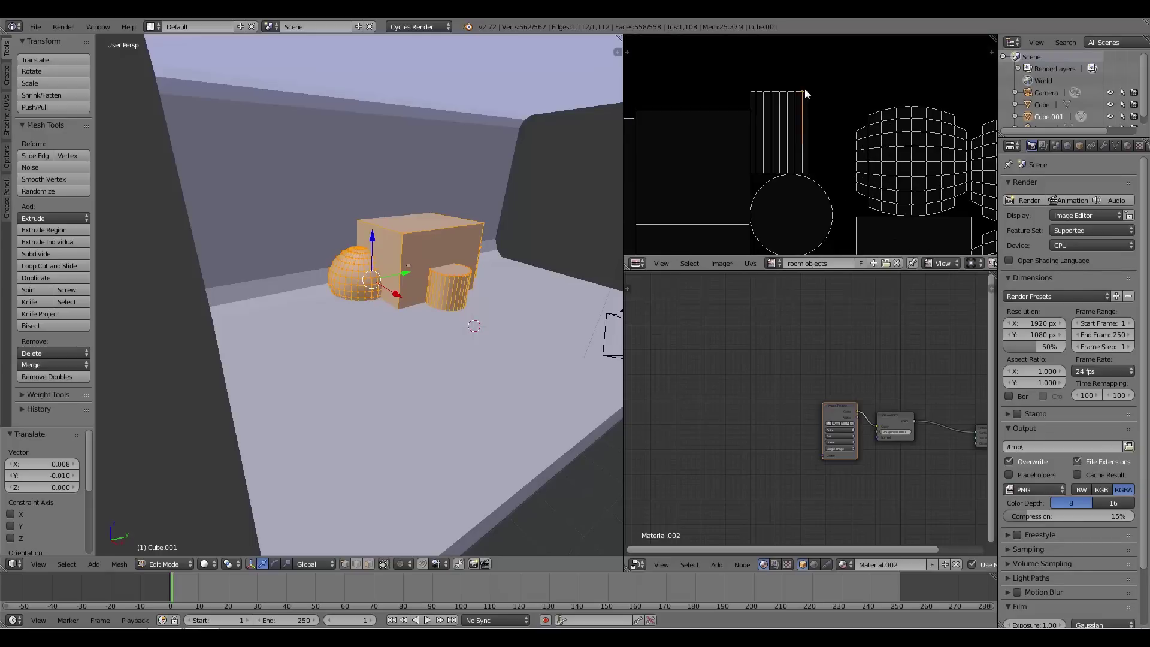
pyautogui.hotkey('ctrl', 'l')
pyautogui.scroll(-3, 821, 114)
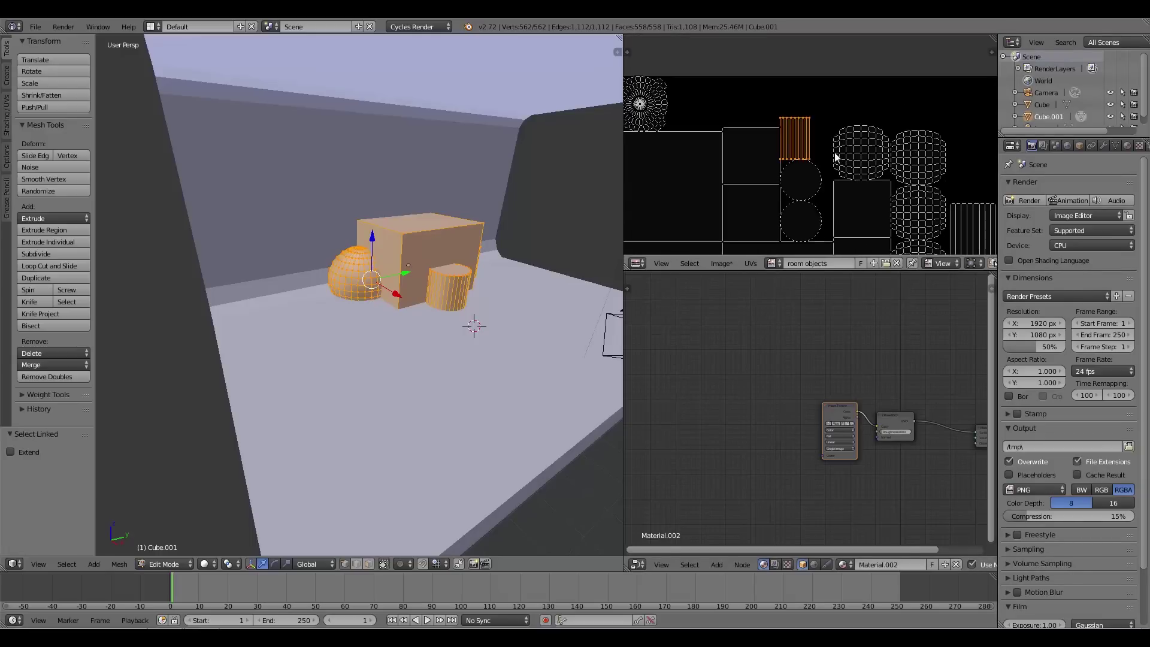
pyautogui.press('s')
pyautogui.click(872, 152)
# Step: Move the enlarged striped island from above the circles to the upper end of the striped column at the image edge
pyautogui.press('g')
pyautogui.click(877, 131)
pyautogui.press('g')
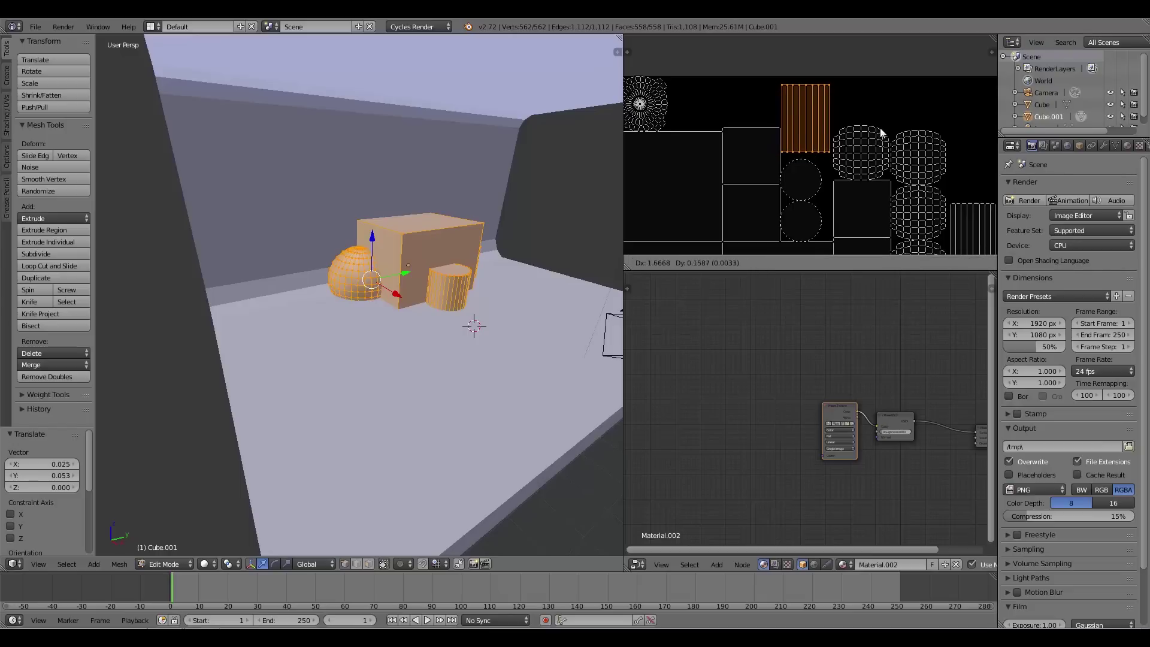
pyautogui.click(895, 115)
pyautogui.scroll(-4, 894, 115)
pyautogui.press('g')
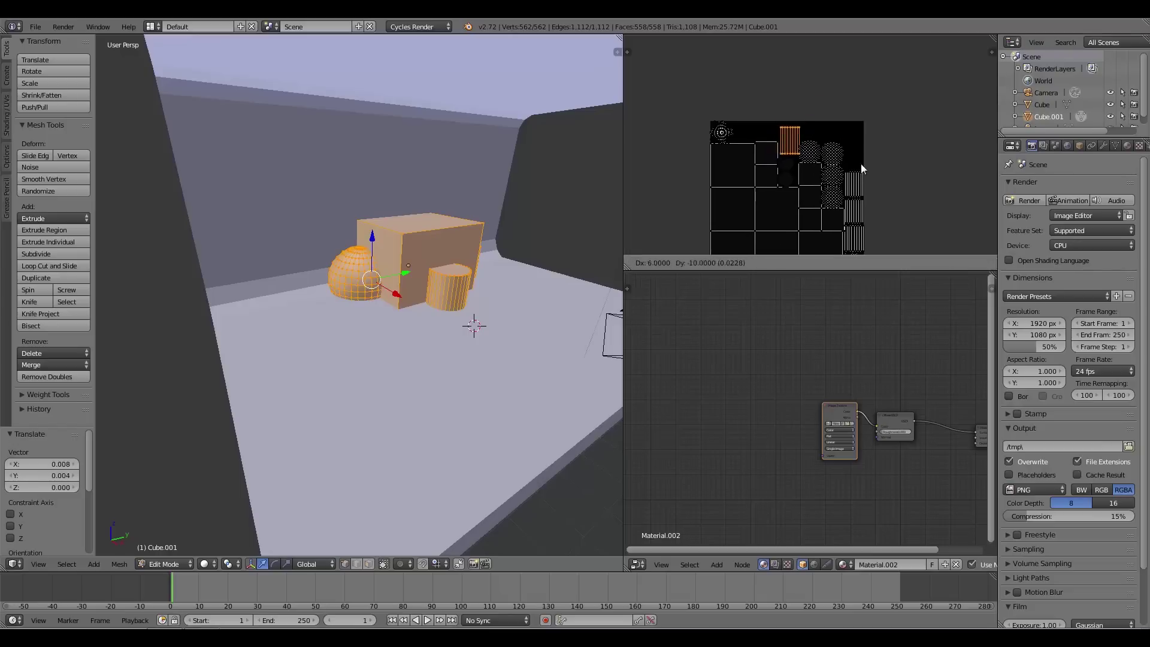
pyautogui.click(898, 167)
pyautogui.scroll(5, 910, 169)
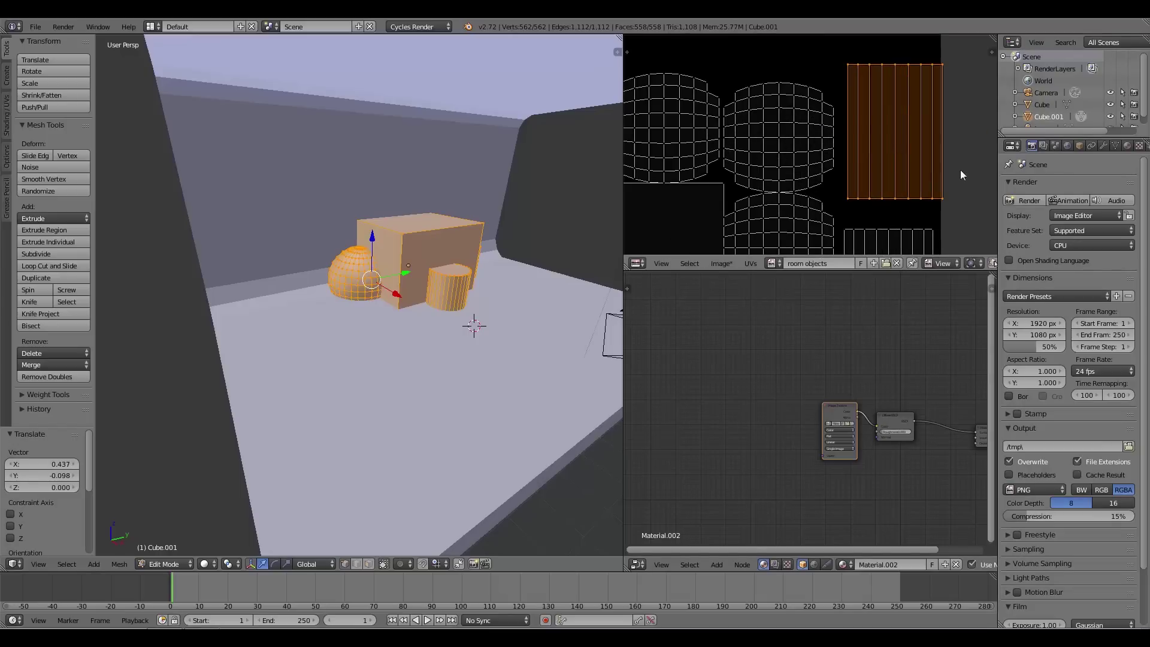
pyautogui.press('g')
pyautogui.click(911, 112)
pyautogui.scroll(-3, 850, 138)
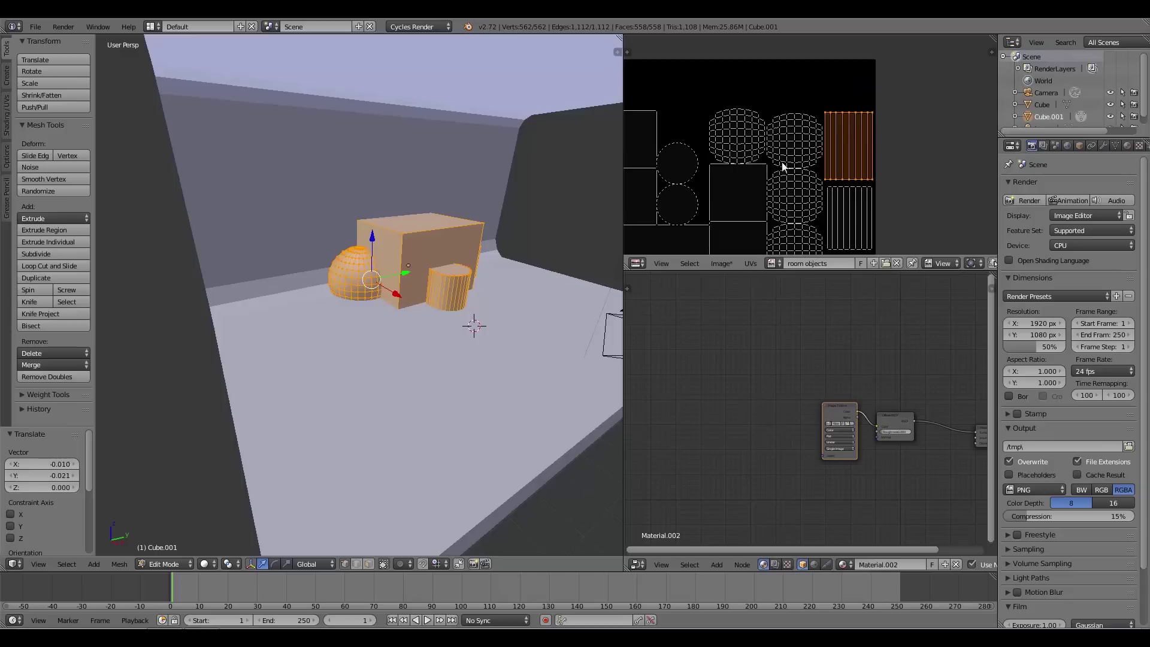
# Step: Select the upper of the two stacked circle islands, enlarge it slightly and place it in the free corner above the striped column
pyautogui.moveTo(689, 147); pyautogui.dragTo(727, 136, button='middle')
pyautogui.rightClick(731, 137)
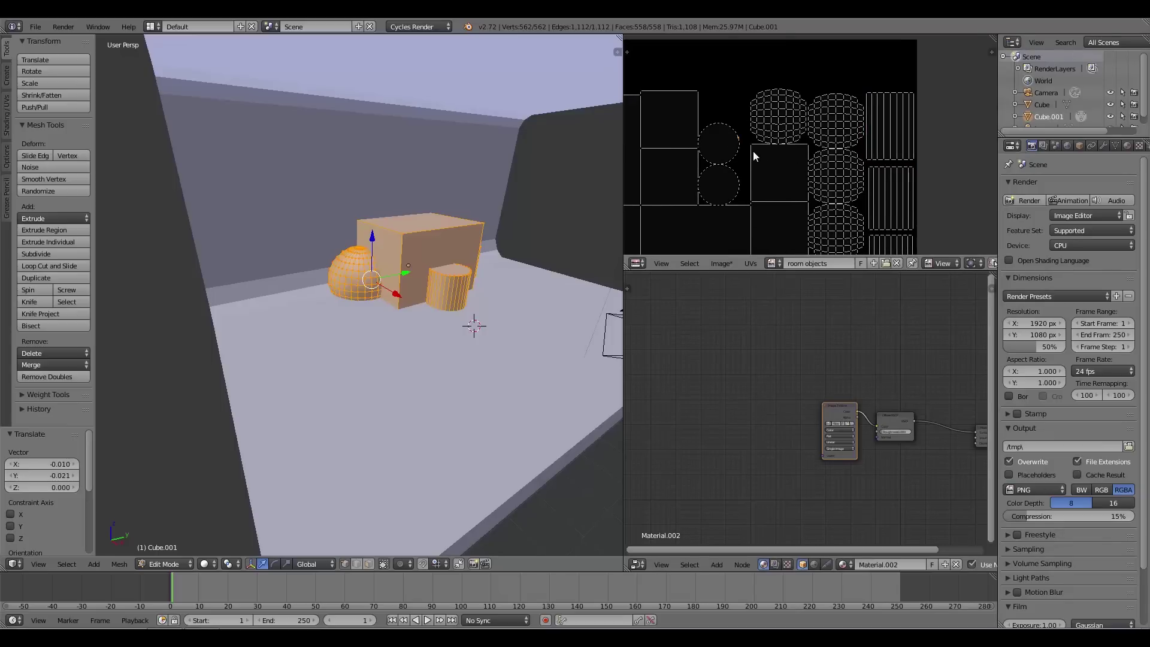
pyautogui.hotkey('ctrl', 'l')
pyautogui.press('s')
pyautogui.click(763, 149)
pyautogui.press('g')
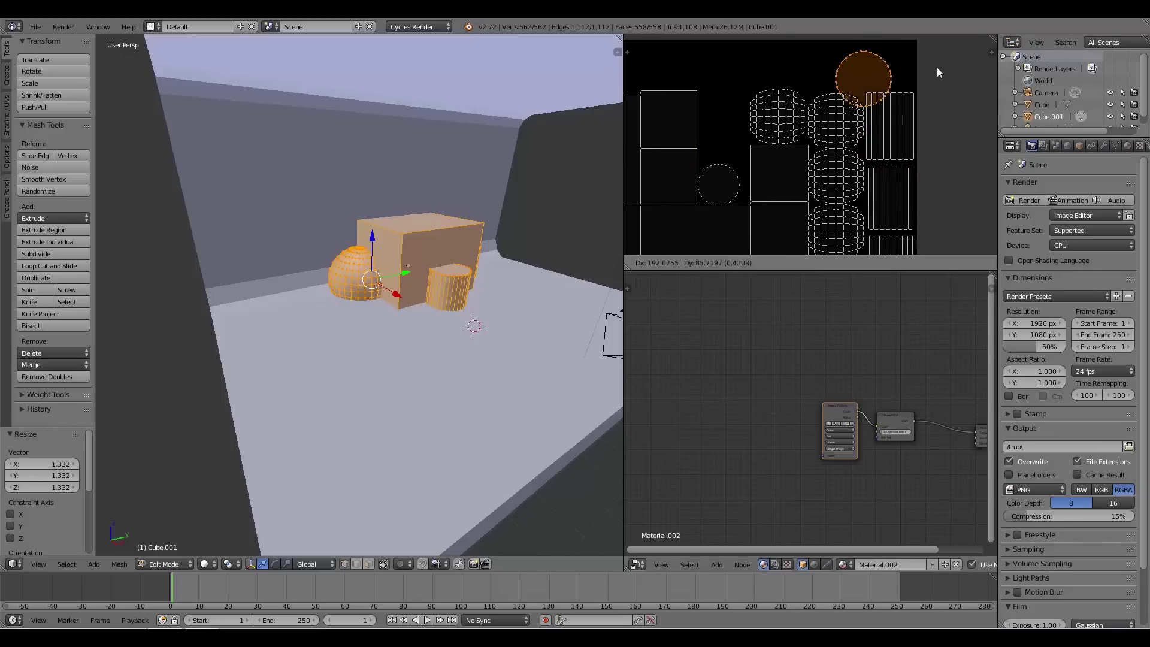
pyautogui.click(940, 70)
pyautogui.press('s')
pyautogui.click(942, 72)
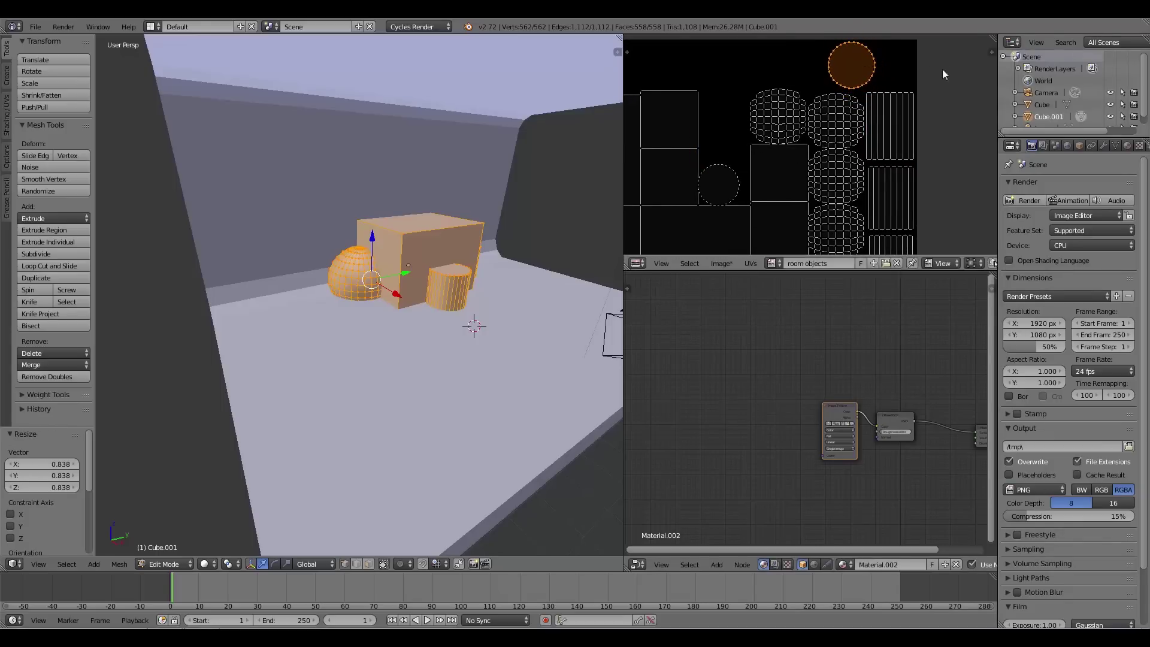
pyautogui.press('g')
pyautogui.click(928, 69)
# Step: Select the remaining circle island, enlarge it by about 1.18 and centre it in the gap between the square islands
pyautogui.rightClick(720, 172)
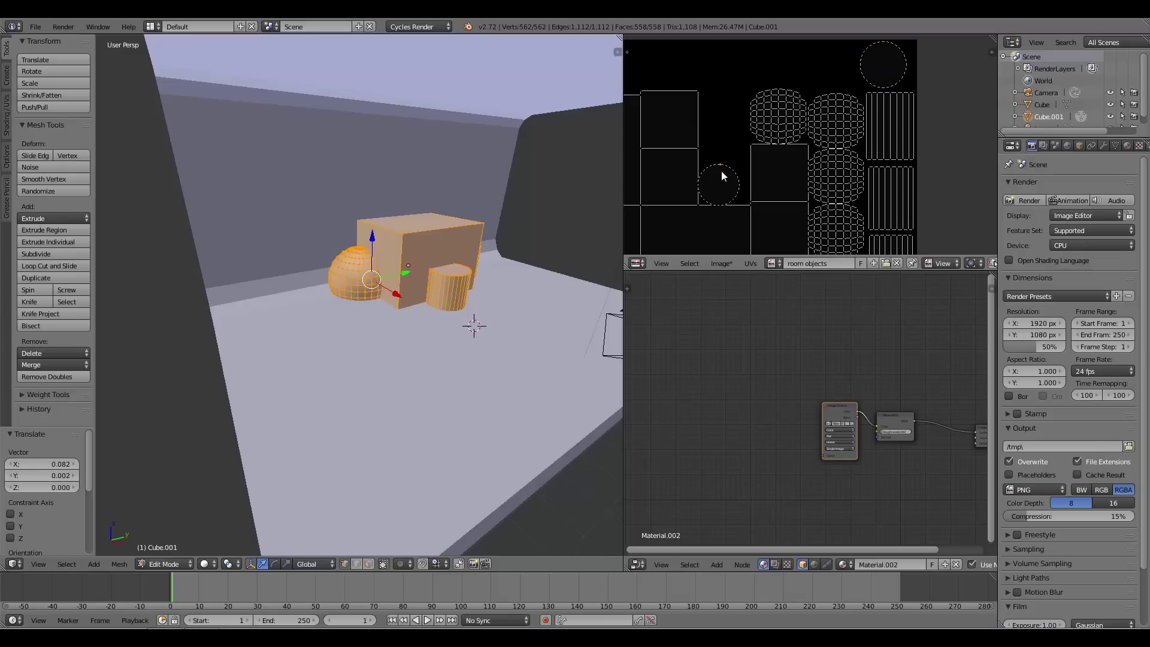
pyautogui.hotkey('ctrl', 'l')
pyautogui.press('g')
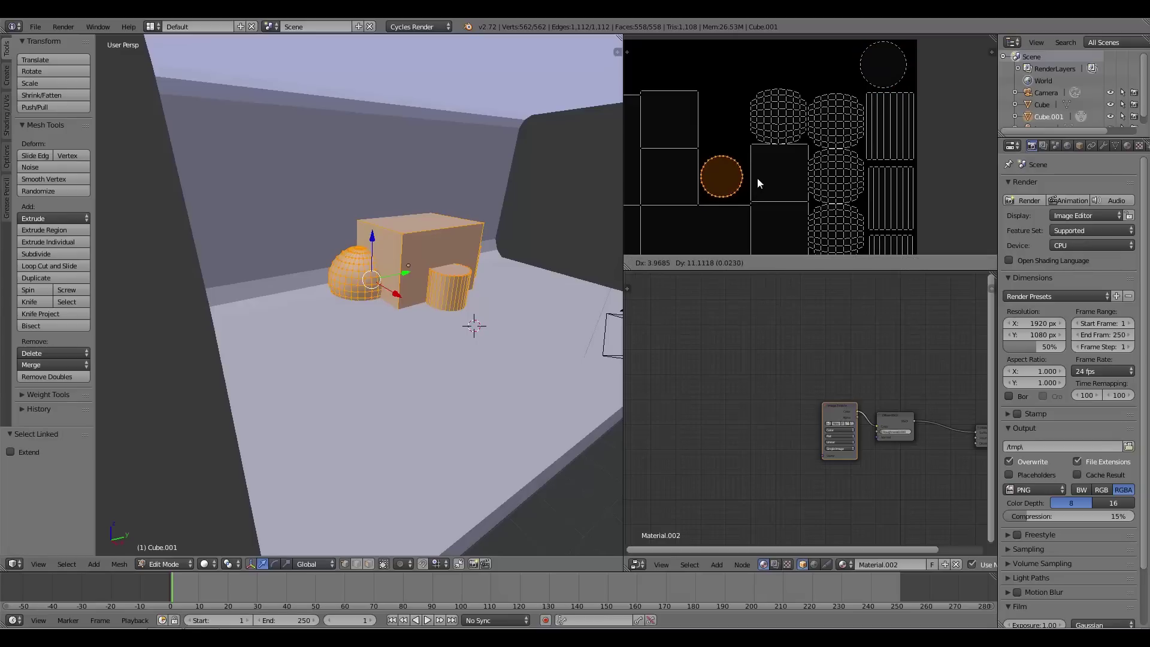
pyautogui.click(757, 178)
pyautogui.press('s')
pyautogui.click(767, 178)
pyautogui.press('g')
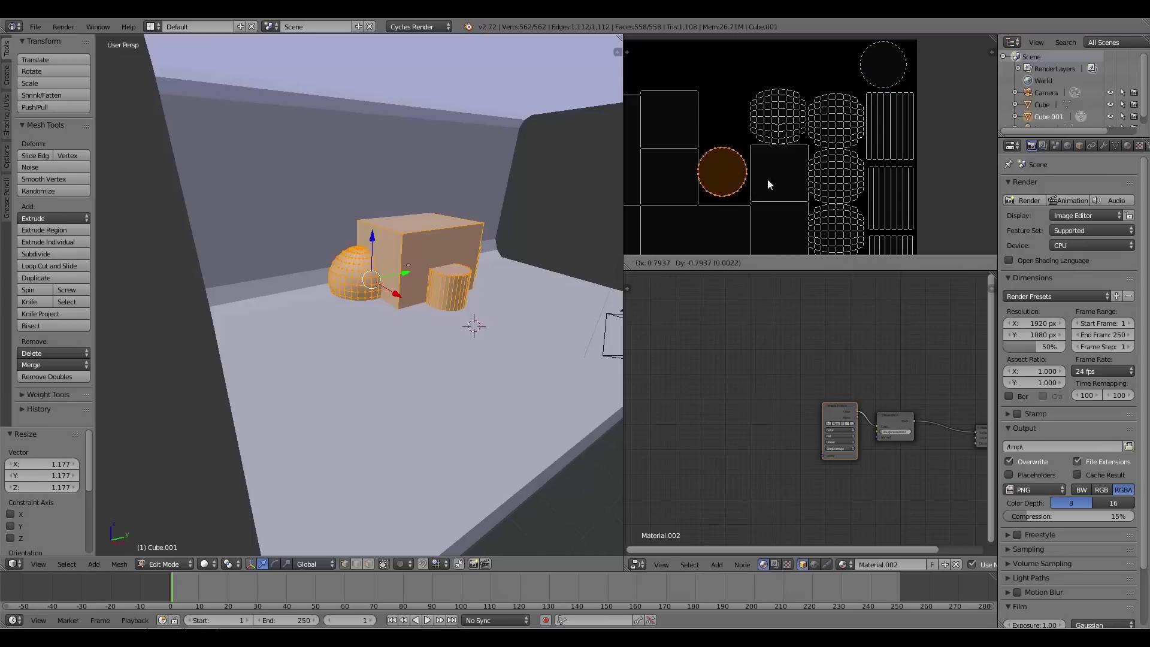
pyautogui.click(794, 187)
# Step: Examine the complete UV layout on the "room objects" image for spacing and overlaps
pyautogui.scroll(-5, 767, 157)
pyautogui.moveTo(770, 156); pyautogui.dragTo(788, 162, button='middle')
pyautogui.scroll(4, 788, 162)
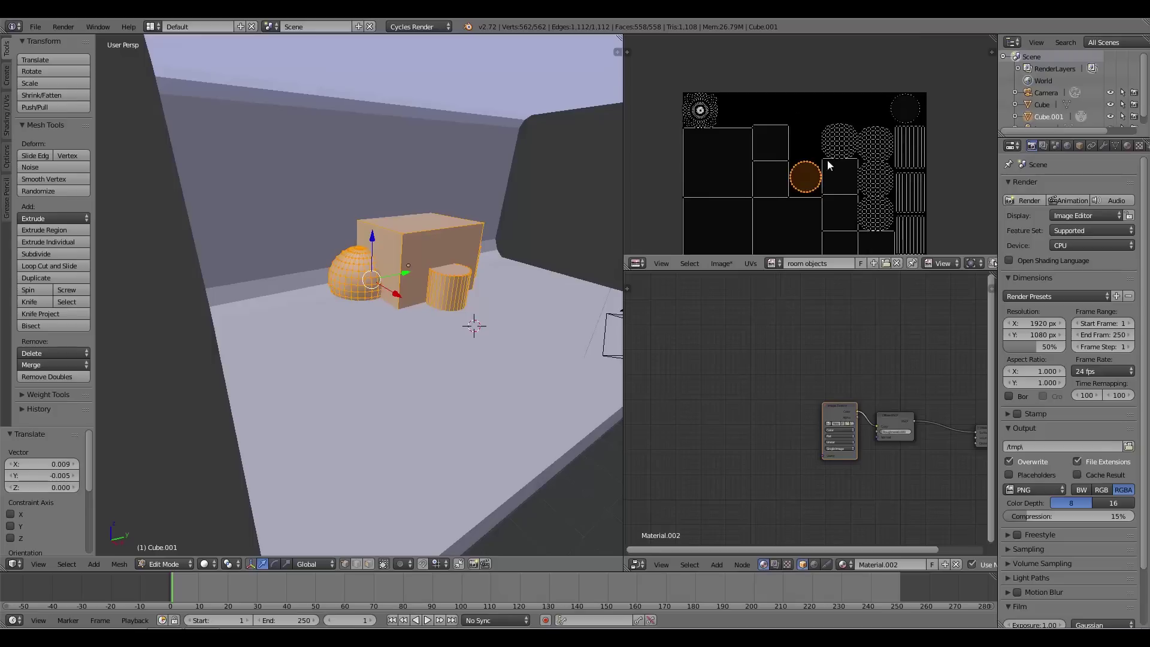
pyautogui.scroll(-5, 768, 149)
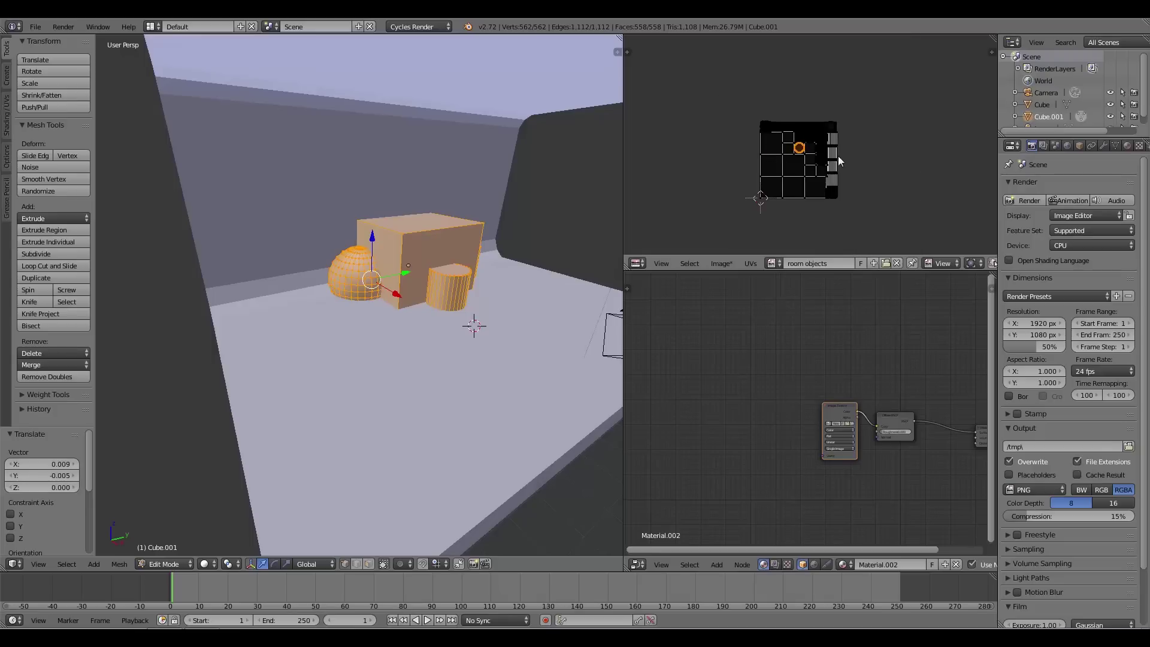
pyautogui.scroll(5, 839, 156)
pyautogui.scroll(-6, 837, 156)
pyautogui.scroll(4, 841, 202)
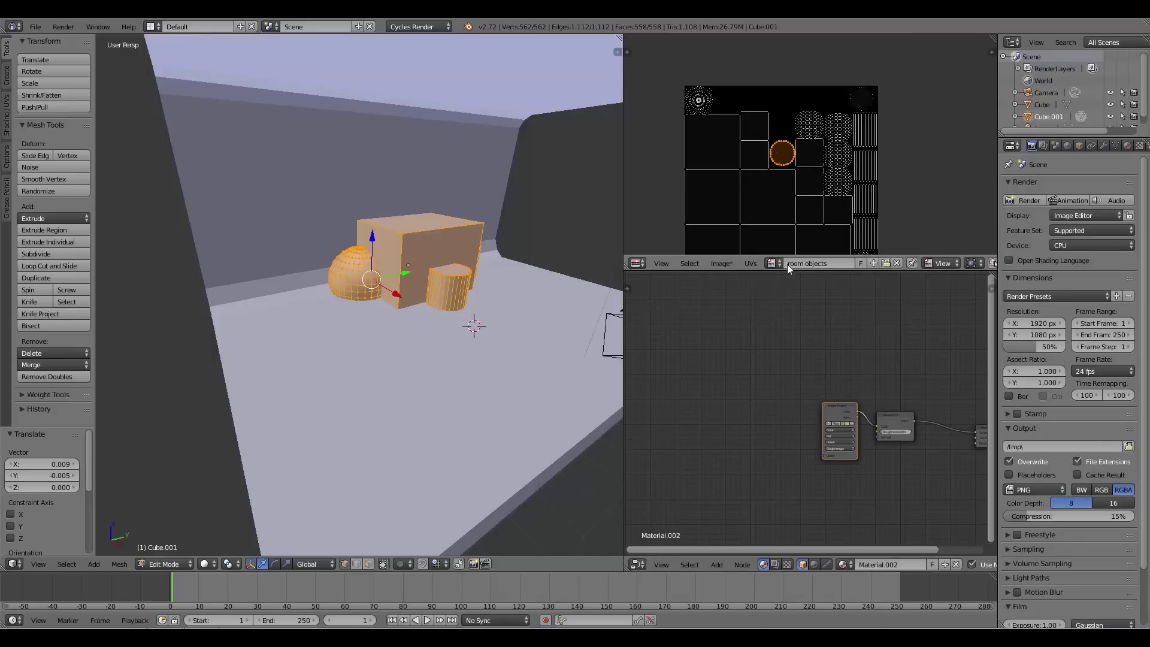
pyautogui.scroll(-2, 787, 264)
pyautogui.scroll(-5, 794, 202)
pyautogui.scroll(5, 795, 201)
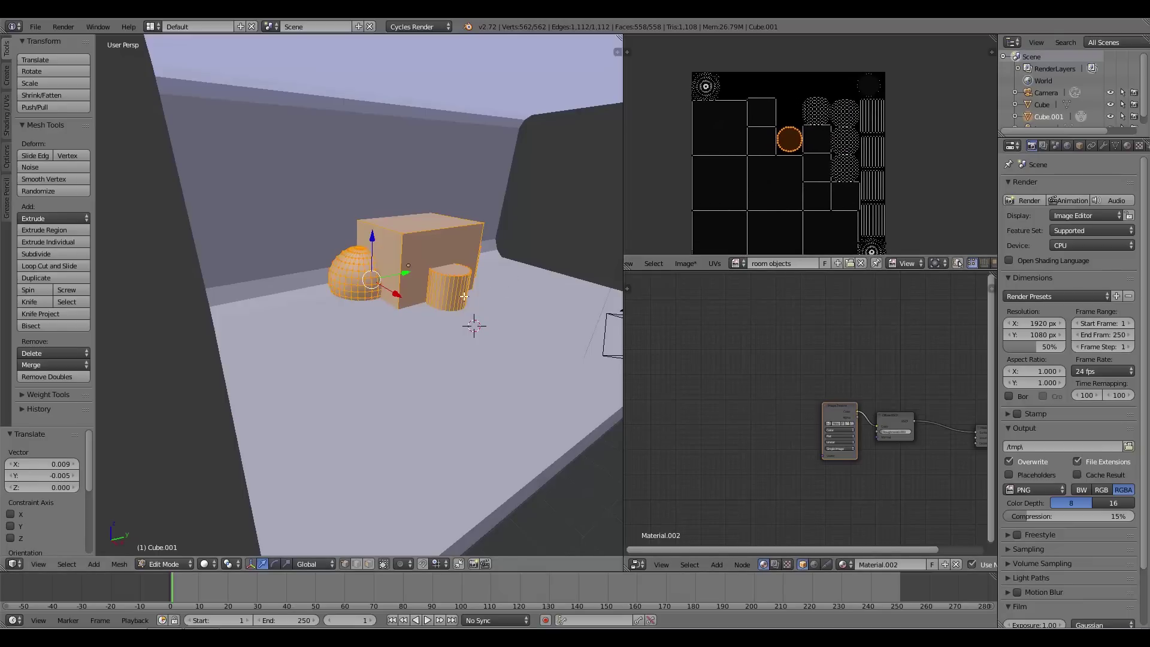
# Step: Return to Object Mode and duplicate the Image Texture node, placing the copy unconnected above the original
pyautogui.press('Tab')
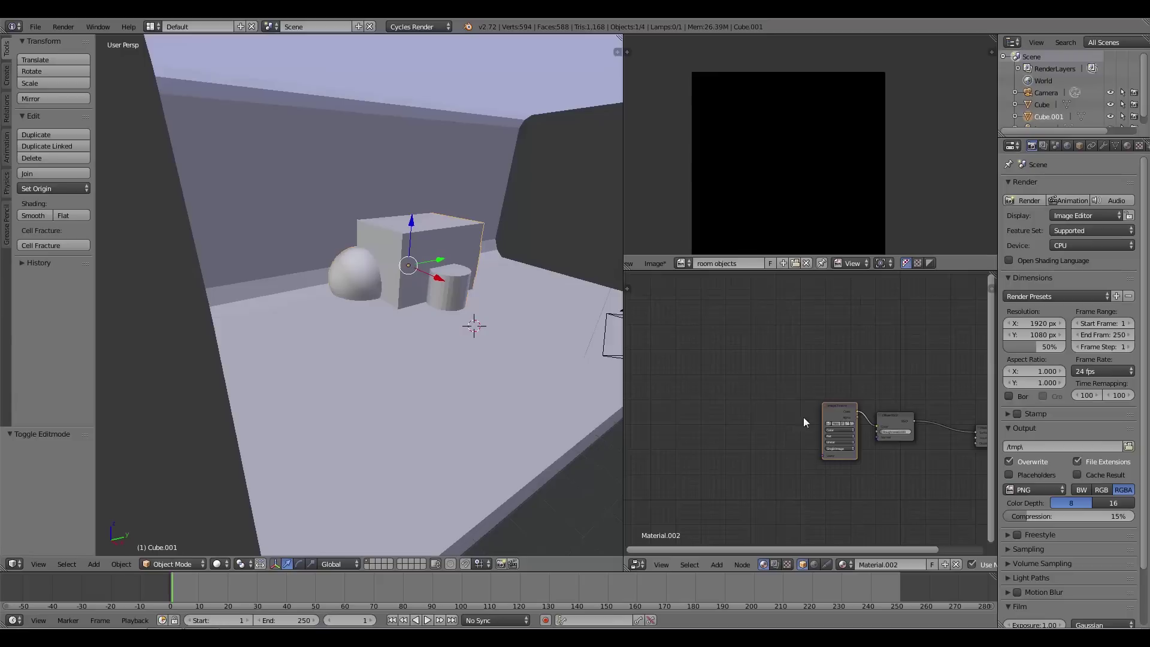
pyautogui.moveTo(803, 419); pyautogui.dragTo(734, 395, button='middle')
pyautogui.scroll(5, 734, 395)
pyautogui.moveTo(784, 339); pyautogui.dragTo(792, 339, button='middle')
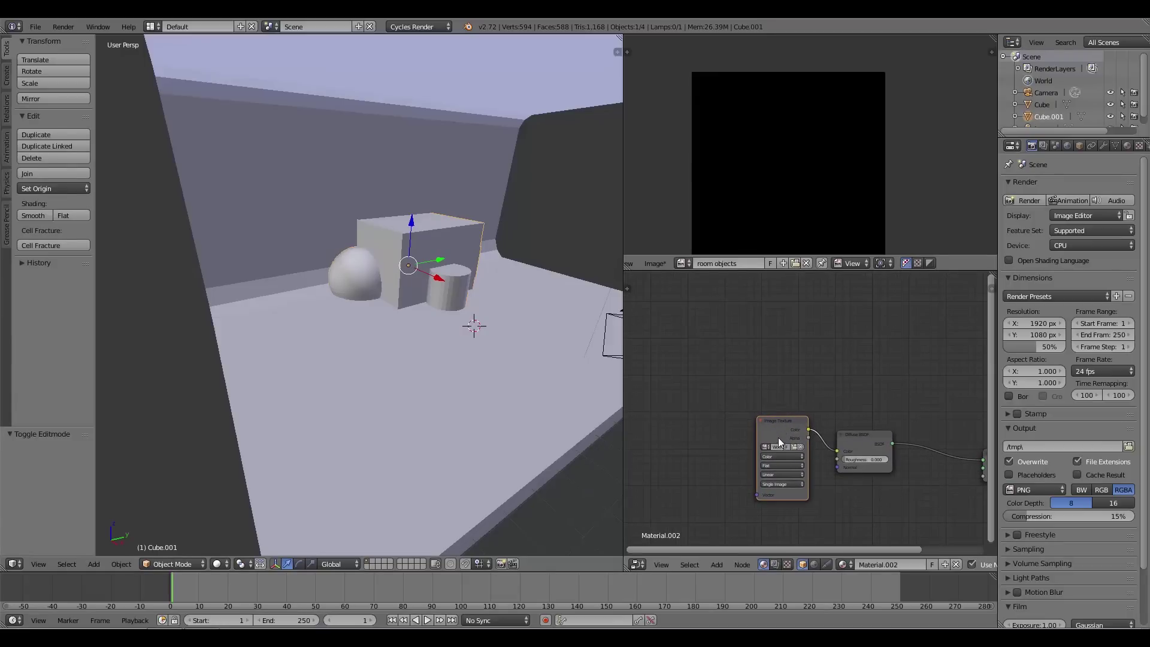
pyautogui.hotkey('shift', 'd')
pyautogui.click(795, 331)
pyautogui.hotkey('shift', 'a')
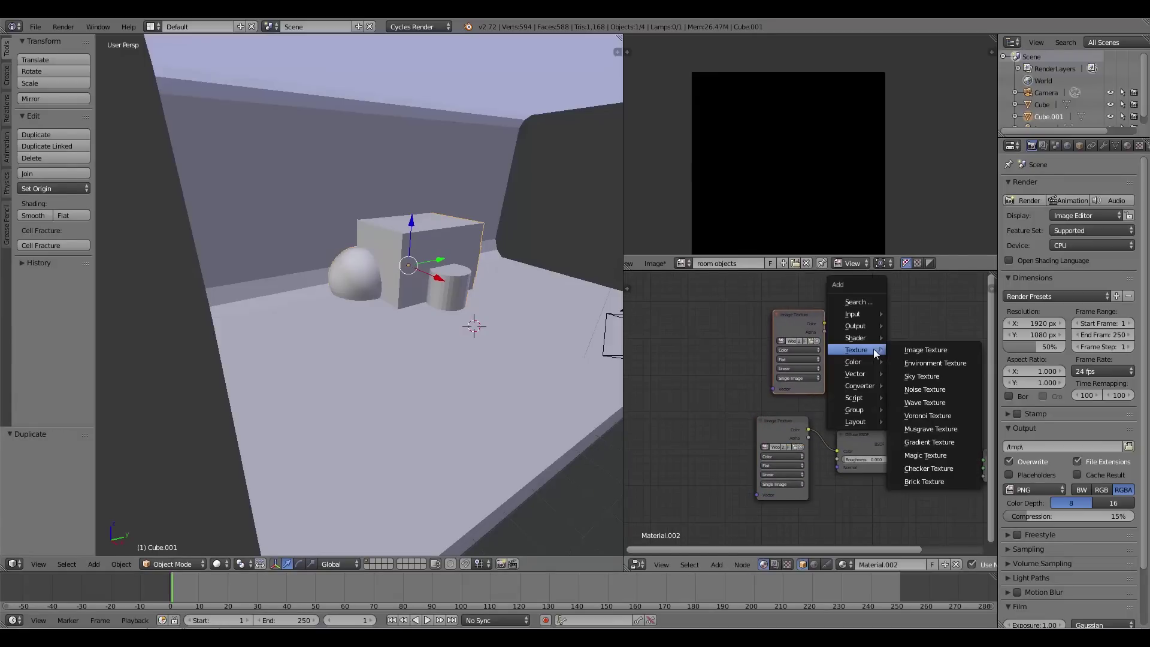
pyautogui.press('Escape')
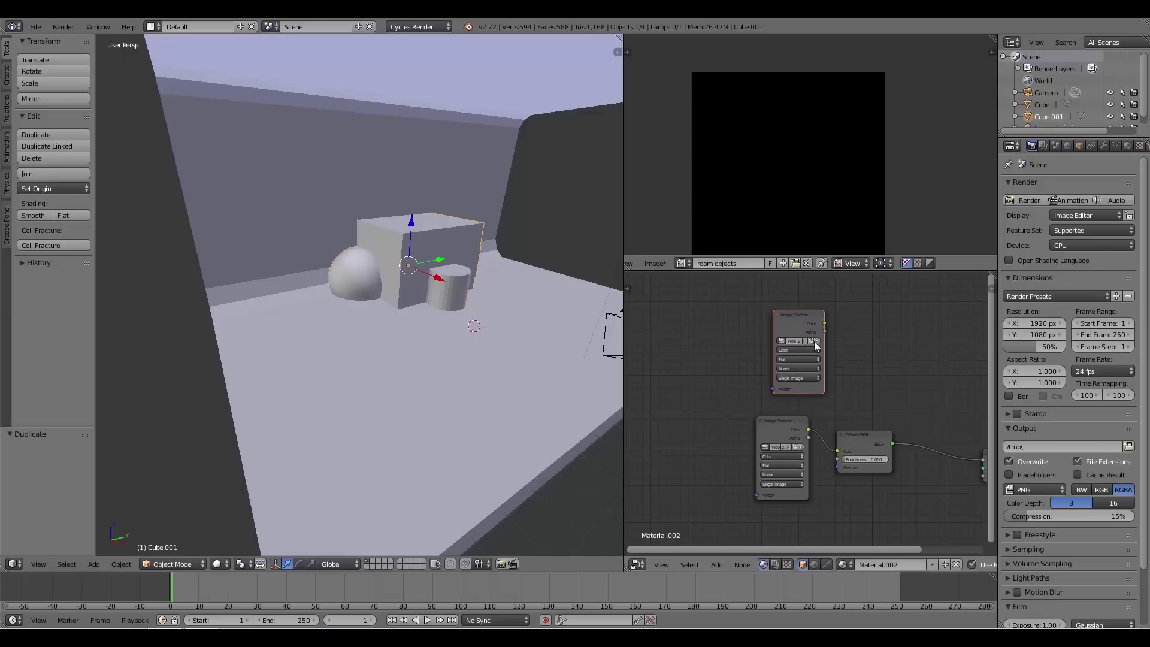
# Step: Assign the "room objects" image to the duplicated Image Texture node and leave that node selected as the bake target
pyautogui.click(781, 341)
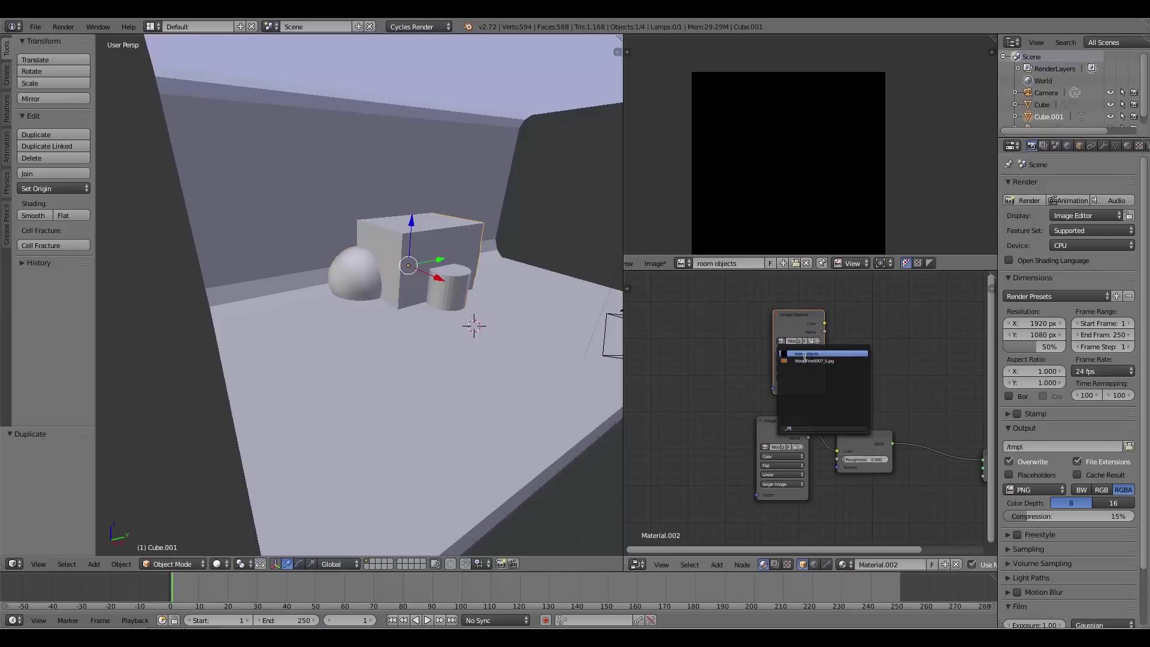
pyautogui.click(803, 353)
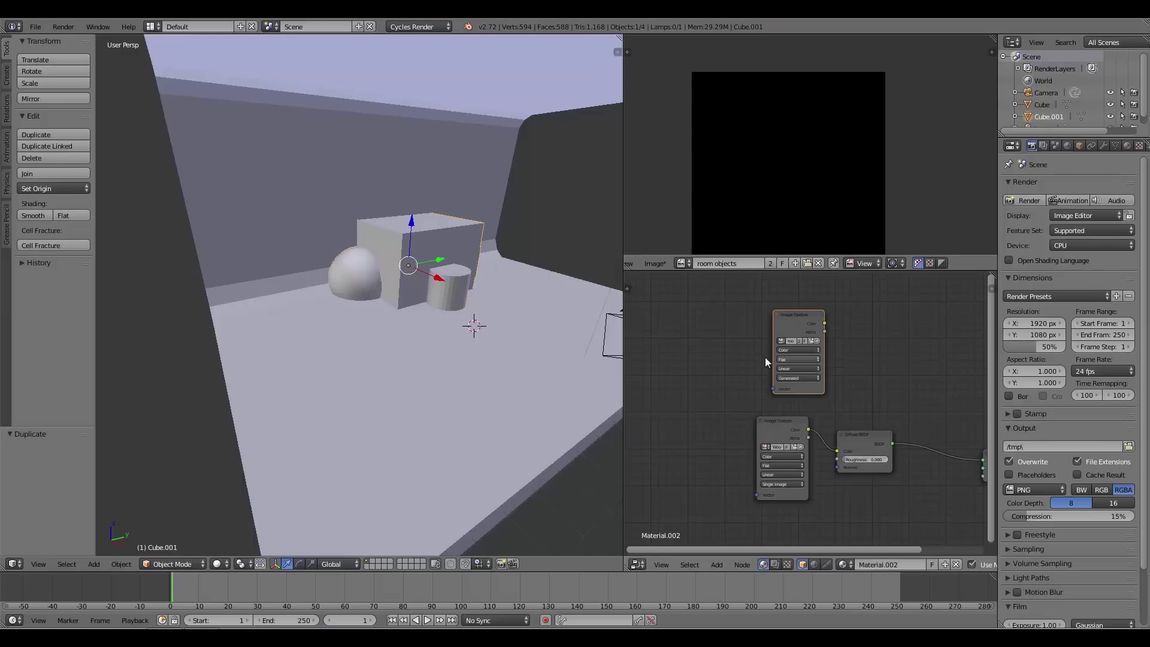
pyautogui.click(755, 429)
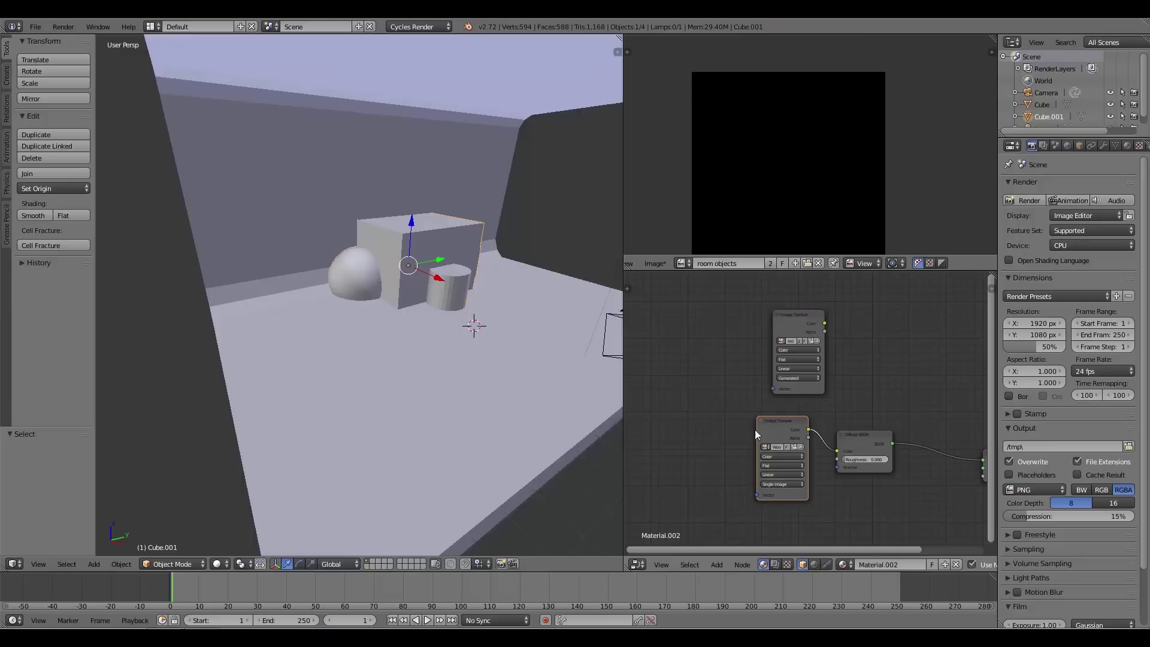
pyautogui.click(775, 328)
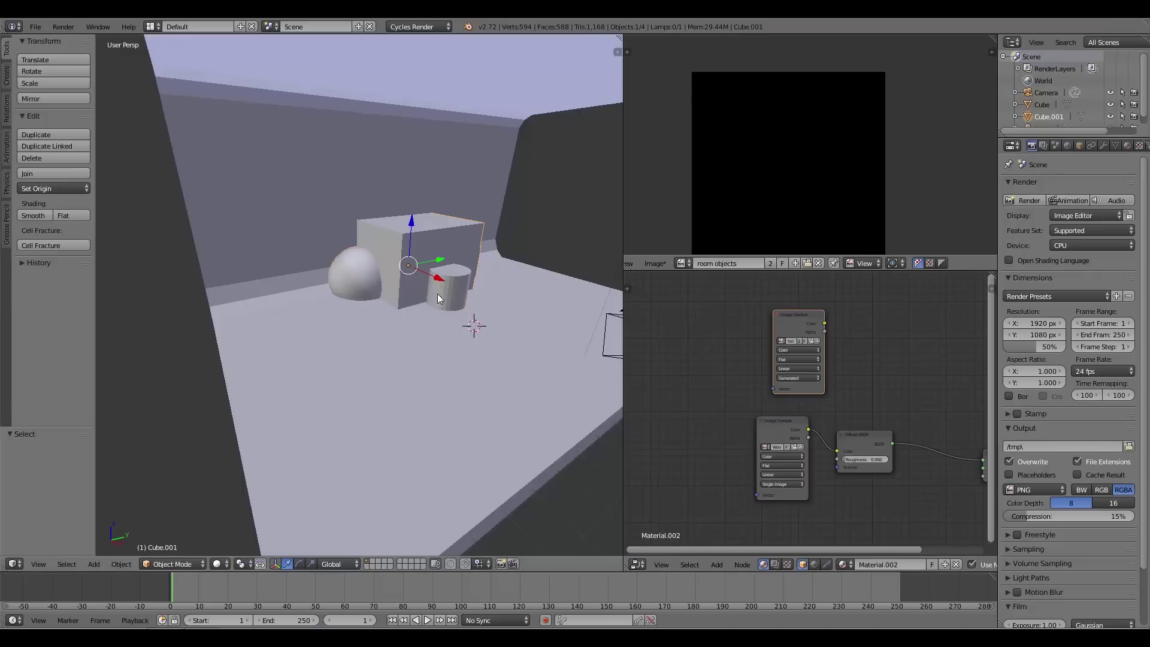
# Step: Set the render device to GPU Compute and bake the Combined pass onto the "room objects" image
pyautogui.click(1066, 246)
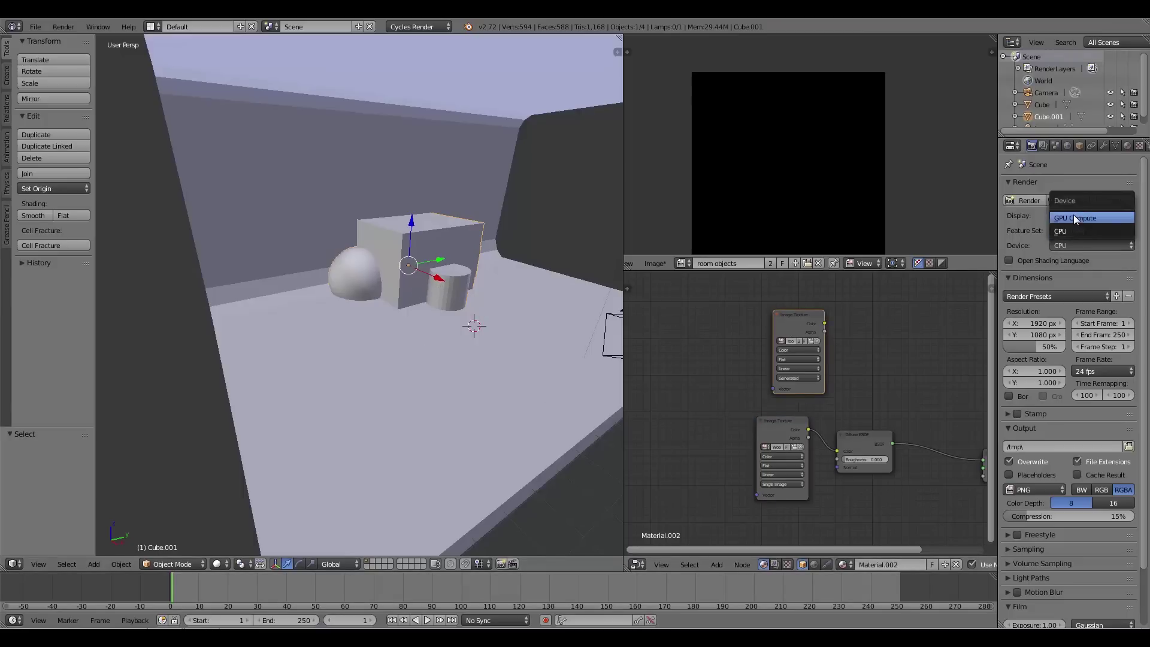
pyautogui.click(1074, 217)
pyautogui.scroll(-2, 1048, 287)
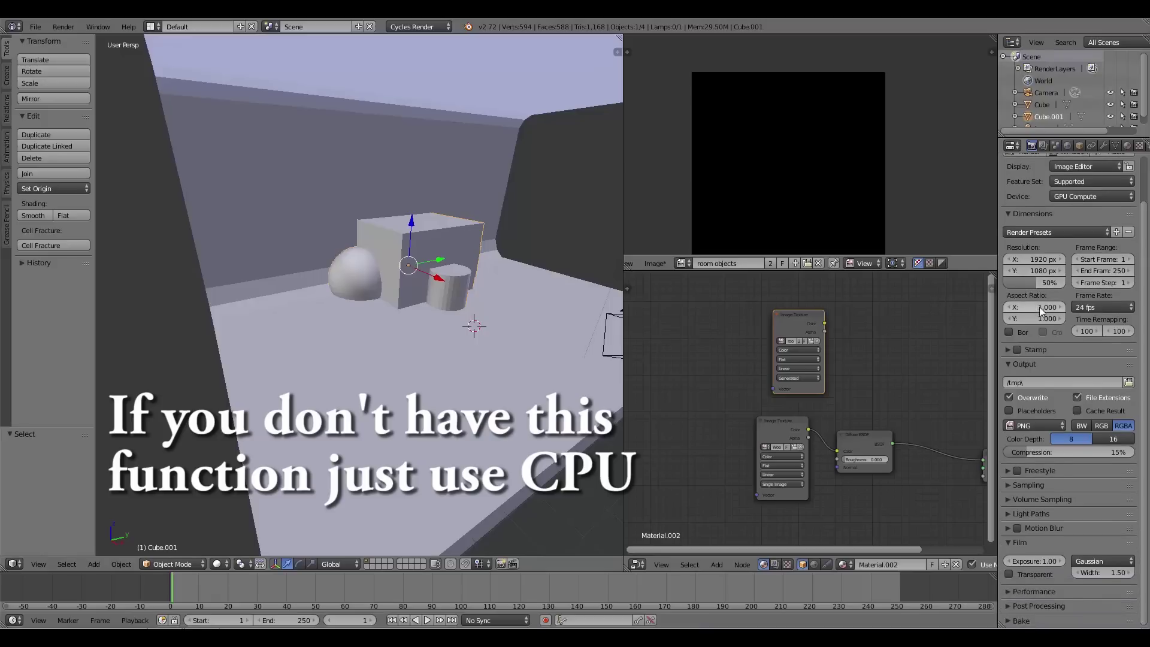
pyautogui.click(1022, 621)
pyautogui.scroll(-3, 1036, 583)
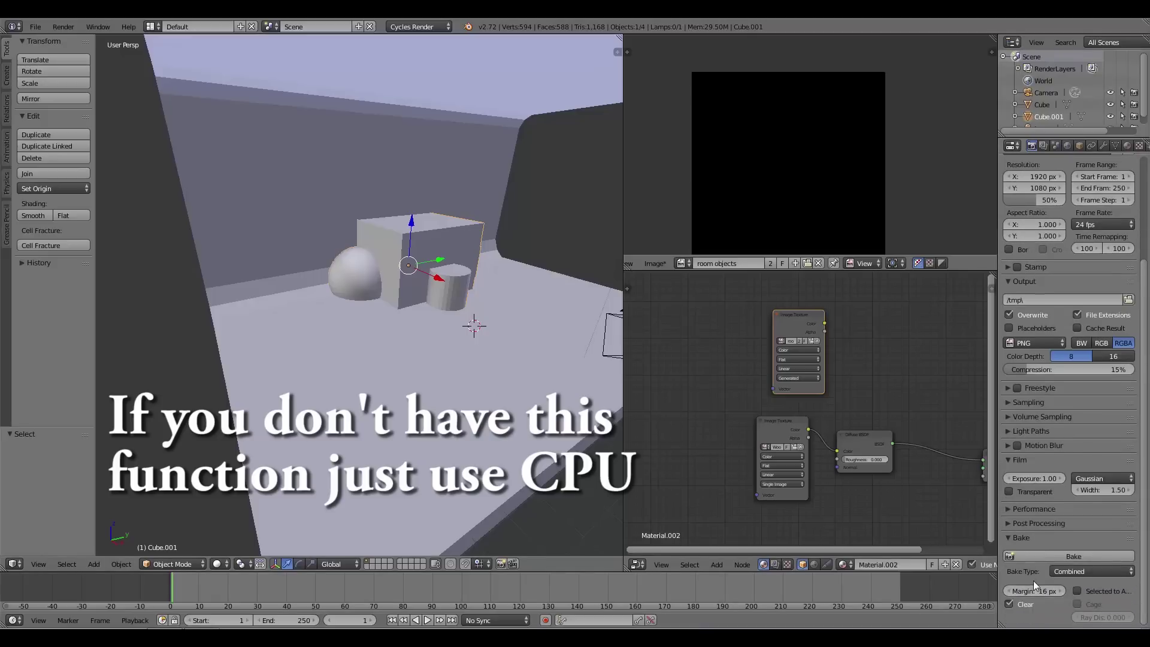
pyautogui.click(1054, 558)
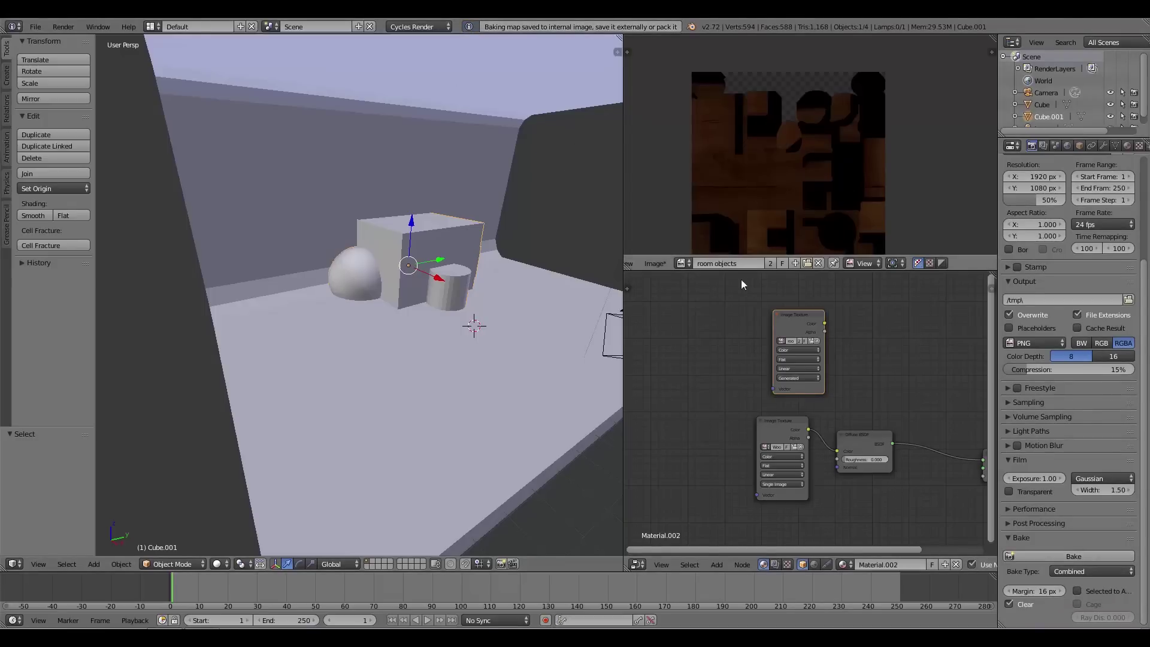
# Step: Inspect the baked "room objects" texture and view the whole room from outside
pyautogui.scroll(-3, 798, 182)
pyautogui.scroll(4, 796, 181)
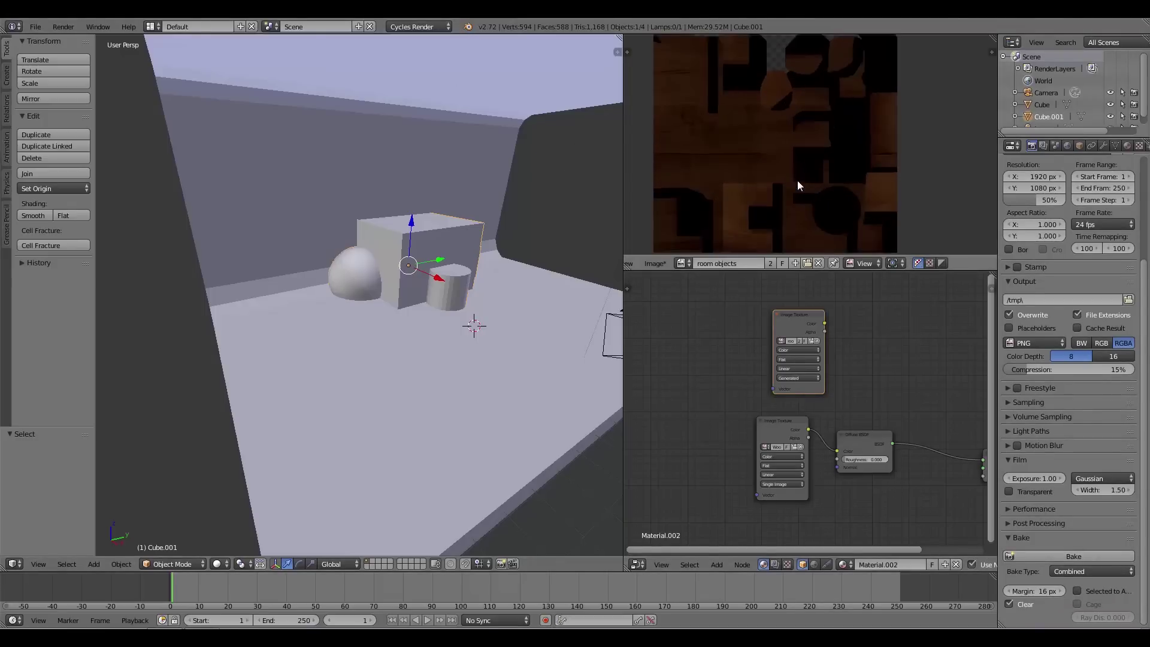
pyautogui.scroll(-6, 437, 251)
pyautogui.moveTo(438, 254); pyautogui.dragTo(475, 255, button='middle')
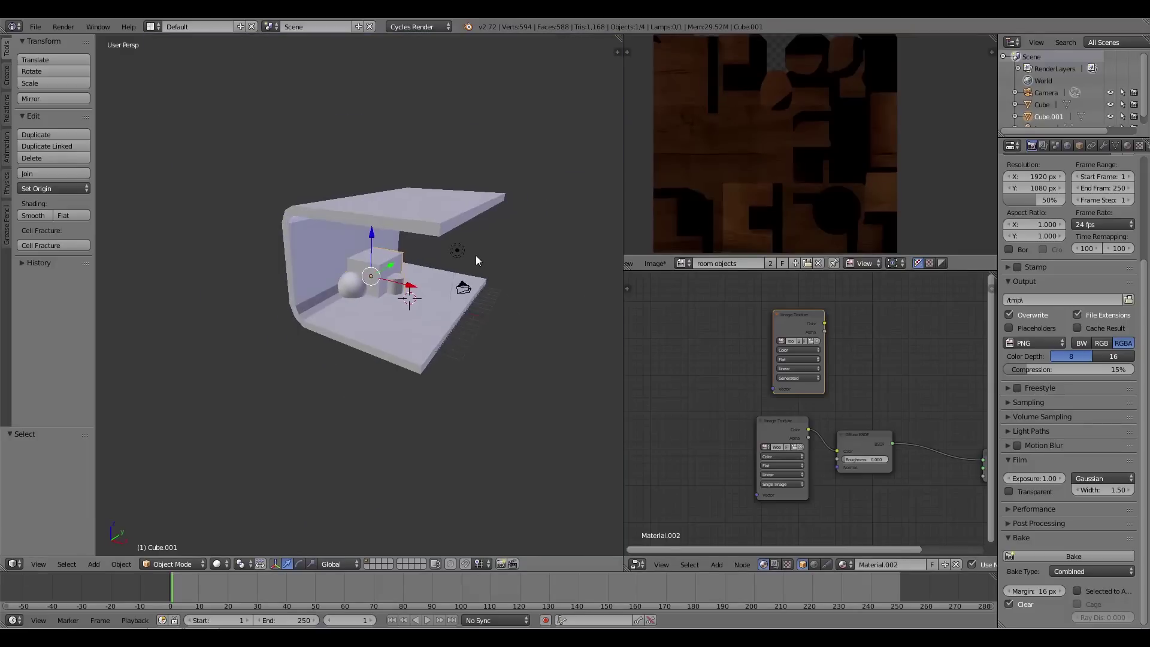
# Step: Render the camera view to check the current lighting, and return to the 3D scene
pyautogui.press('F12')
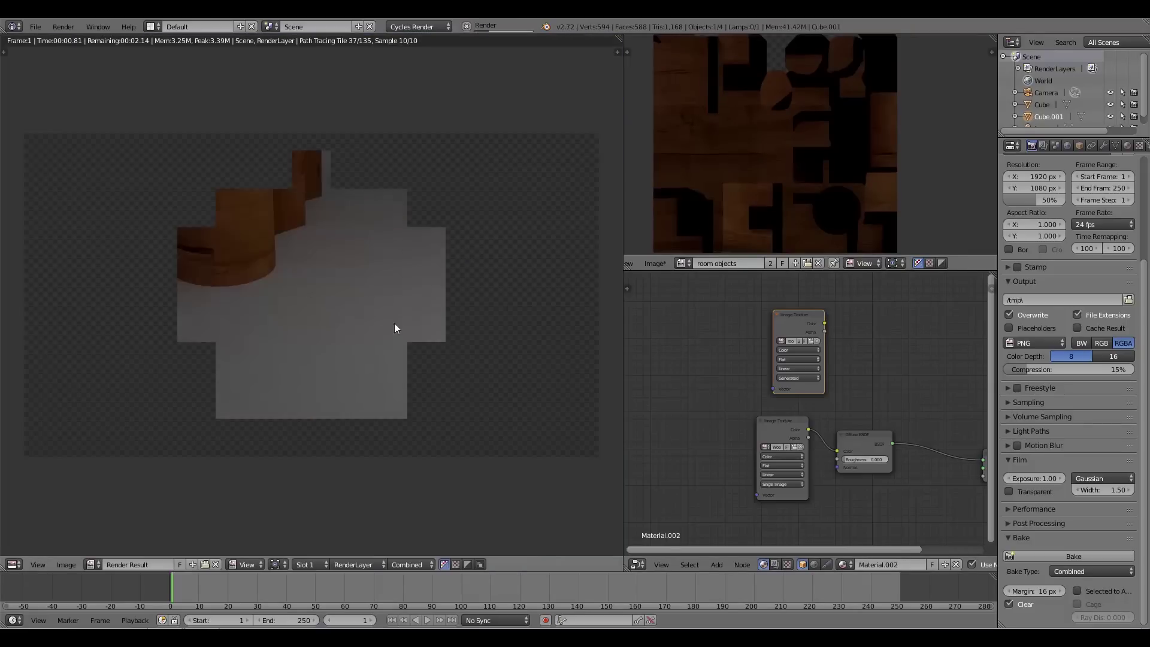
pyautogui.scroll(-2, 383, 300)
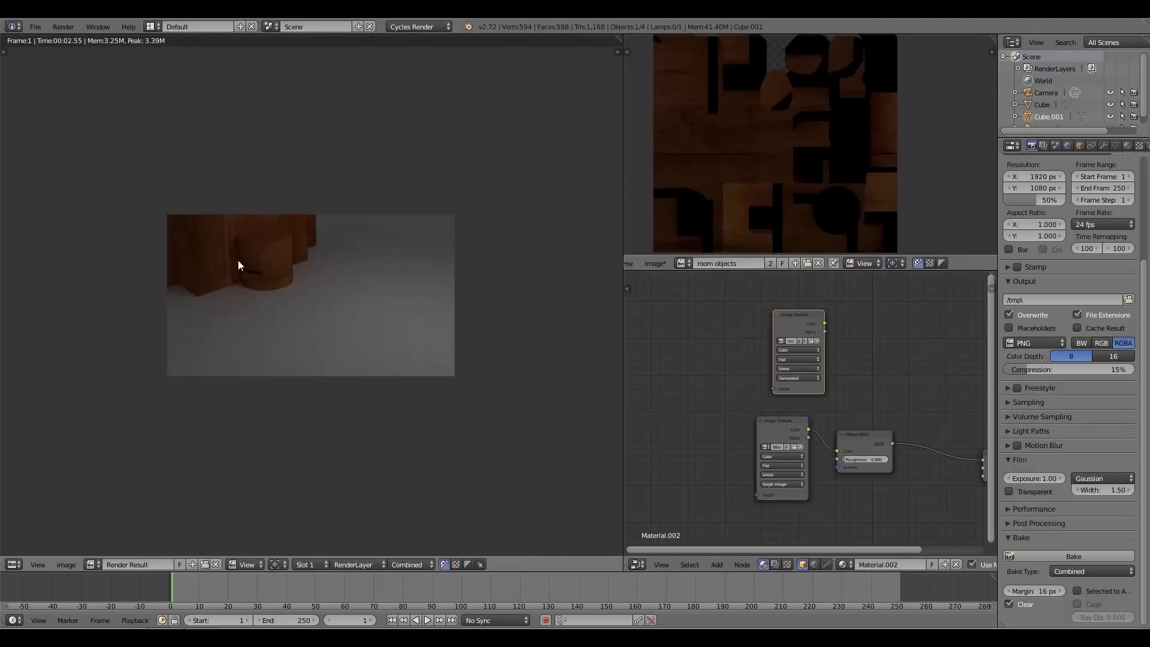
pyautogui.press('Escape')
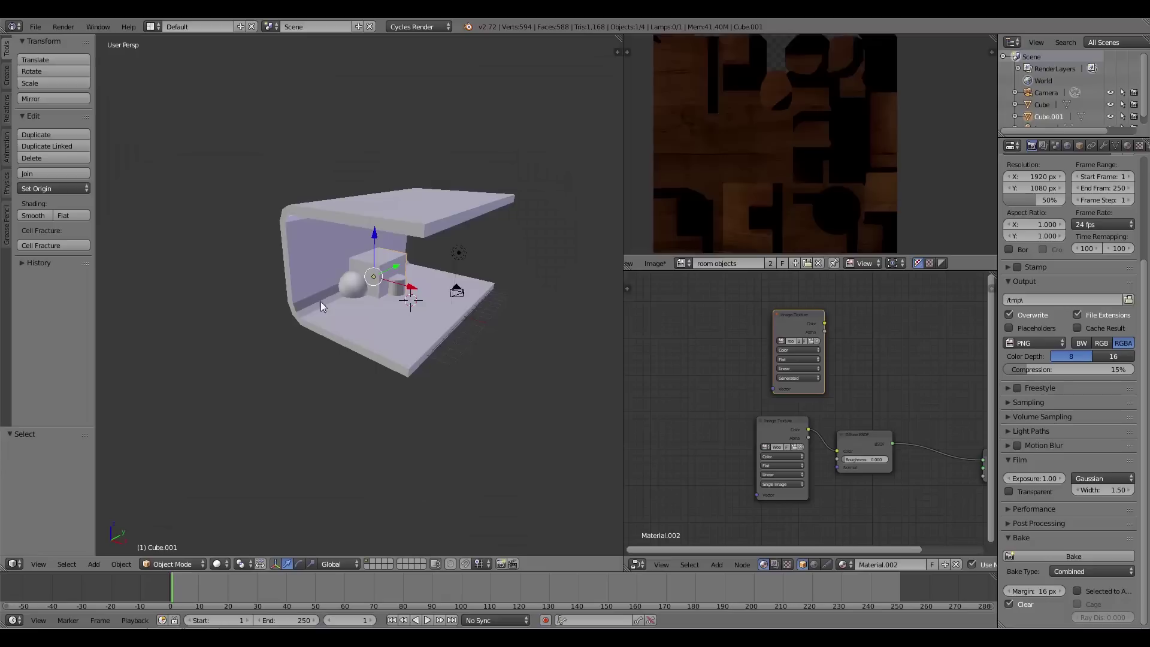
# Step: Turn the lamp into a Sun with emission strength 3, size 0.061 and a pale peach colour
pyautogui.moveTo(400, 308)
pyautogui.mouseDown(button='middle')
pyautogui.moveTo(446, 314)
pyautogui.moveTo(418, 307)
pyautogui.mouseUp(button='middle')
pyautogui.rightClick(455, 248)
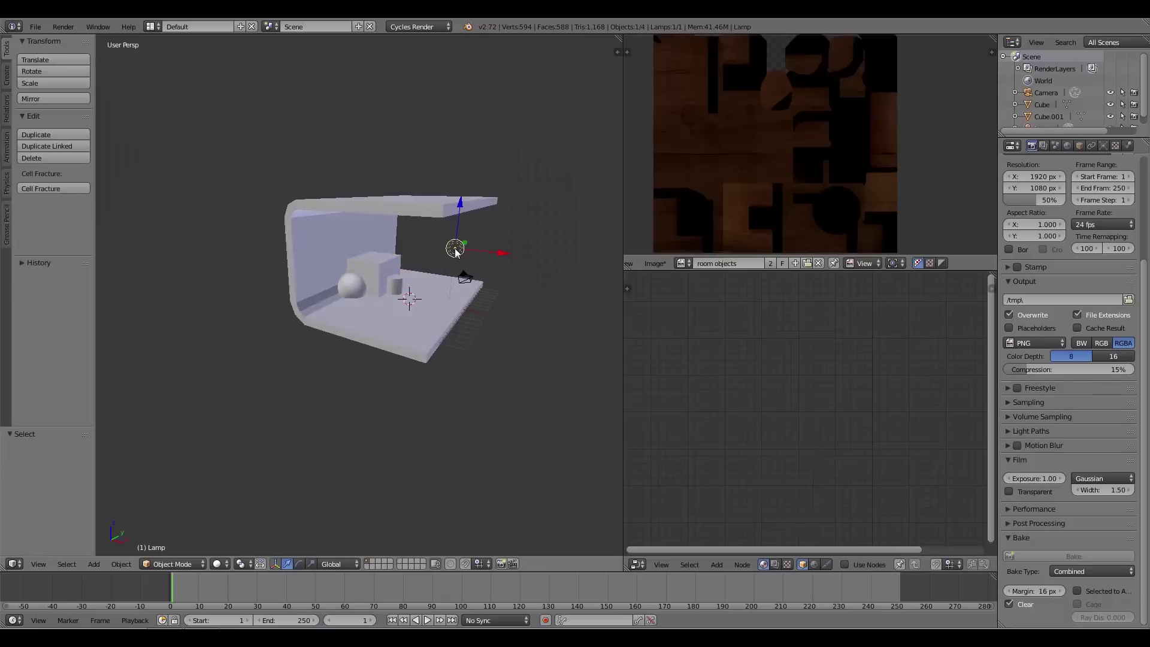
pyautogui.click(1104, 146)
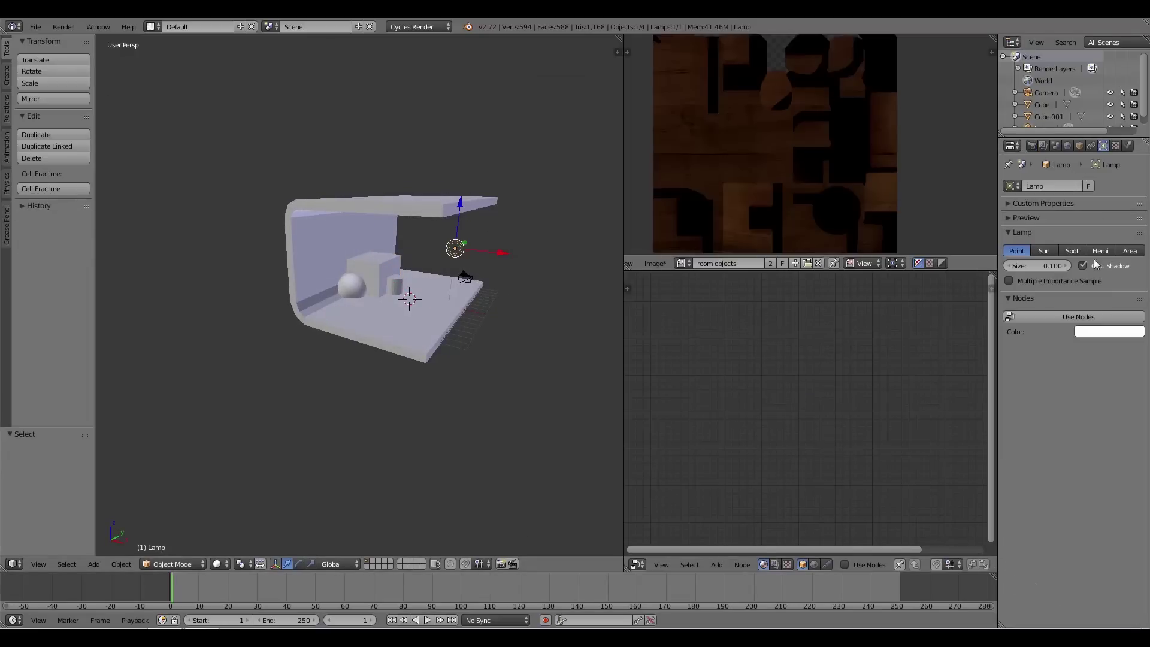
pyautogui.click(1044, 251)
pyautogui.click(1094, 353)
pyautogui.write('2')
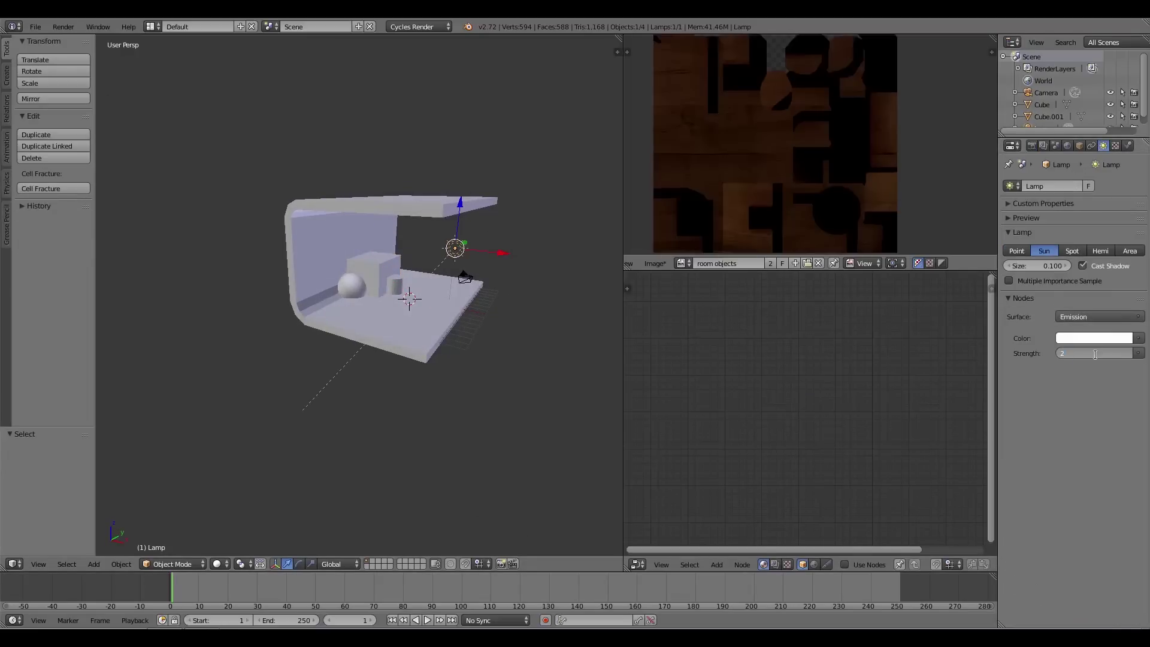
pyautogui.press('Return')
pyautogui.click(1095, 354)
pyautogui.write('3')
pyautogui.press('Return')
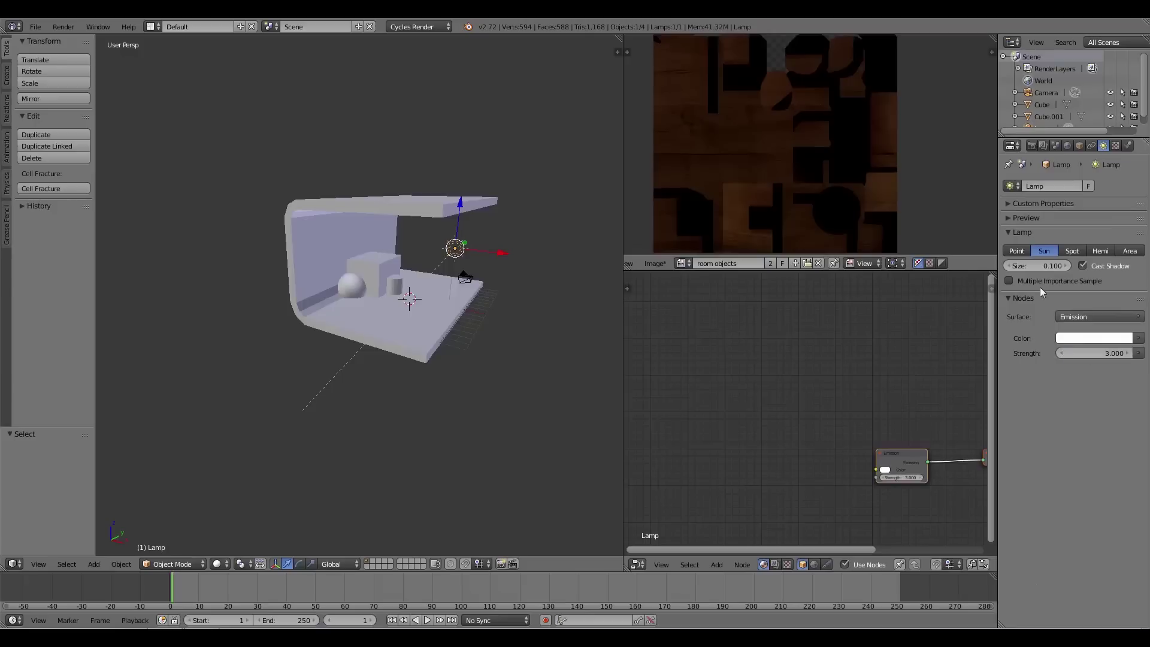
pyautogui.moveTo(1042, 265); pyautogui.dragTo(1064, 221)
pyautogui.click(1078, 336)
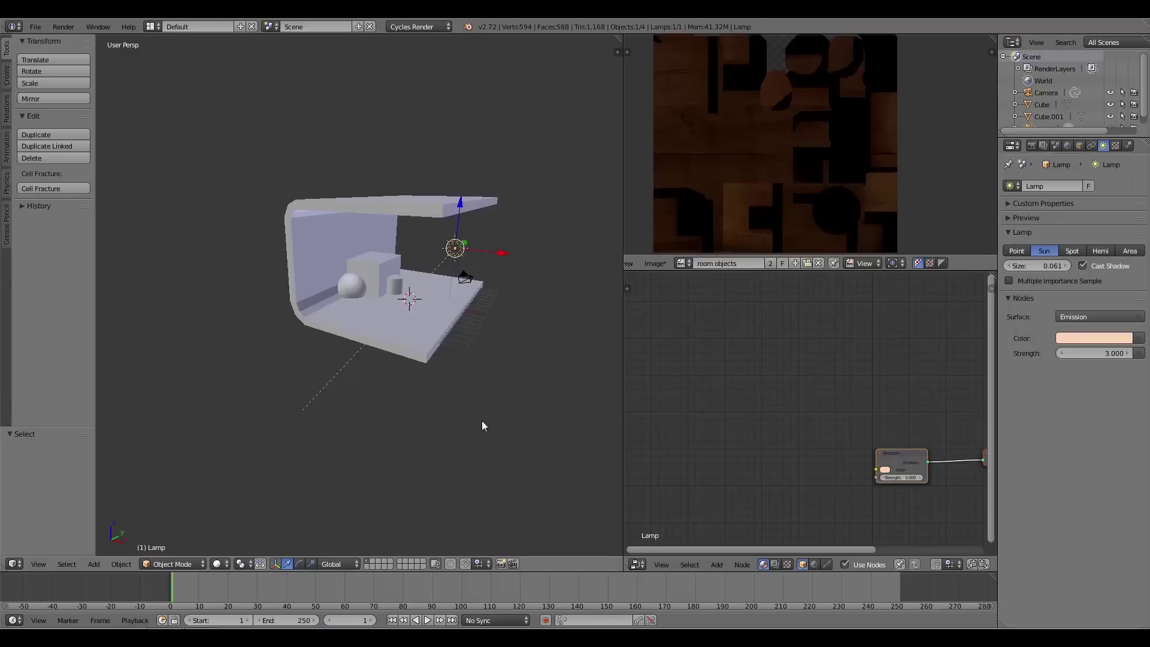
# Step: Enable nodes for the World background and set its colour to a dark blue of R 0.061, G 0.070, B 0.107
pyautogui.moveTo(449, 353); pyautogui.dragTo(568, 321, button='middle')
pyautogui.click(1067, 145)
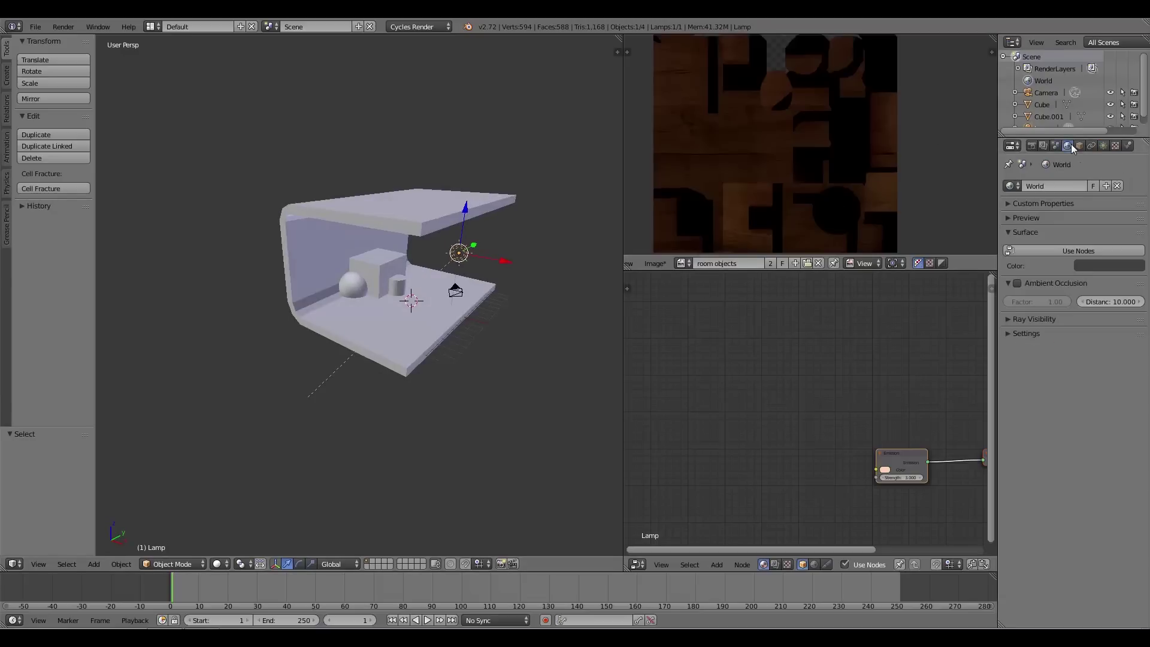
pyautogui.click(1104, 273)
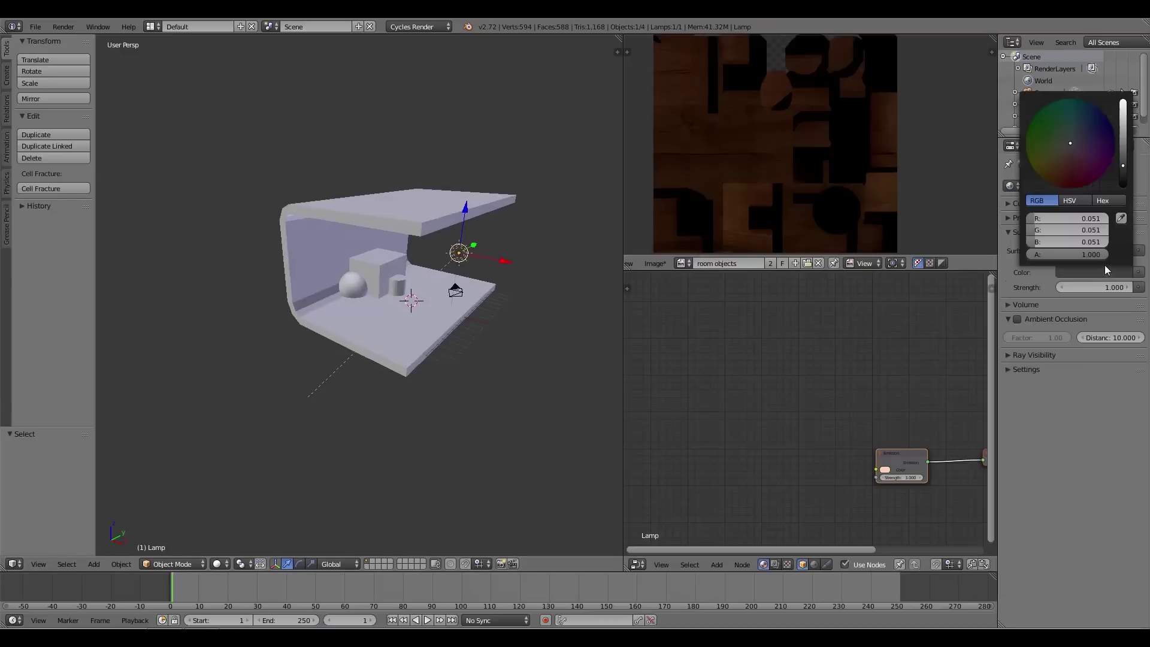
pyautogui.click(1081, 131)
pyautogui.moveTo(1123, 171)
pyautogui.mouseDown()
pyautogui.moveTo(1122, 156)
pyautogui.moveTo(1075, 135)
pyautogui.mouseUp()
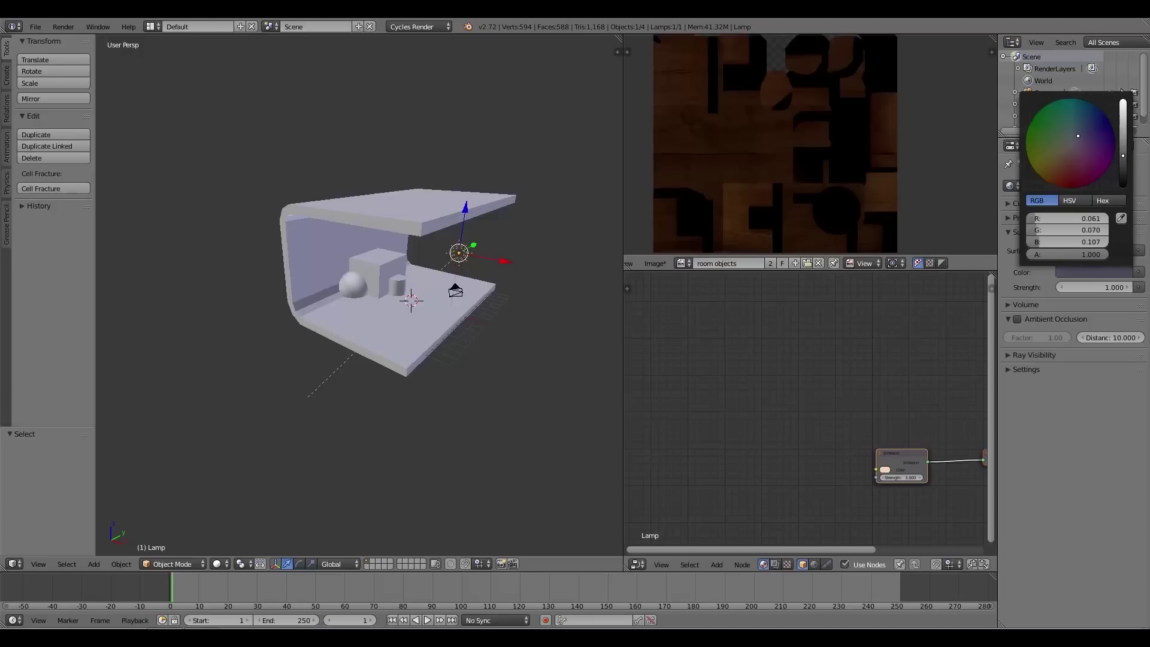
# Step: Test-render the camera view with the new sun and world colours, and return to the 3D scene
pyautogui.scroll(5, 446, 346)
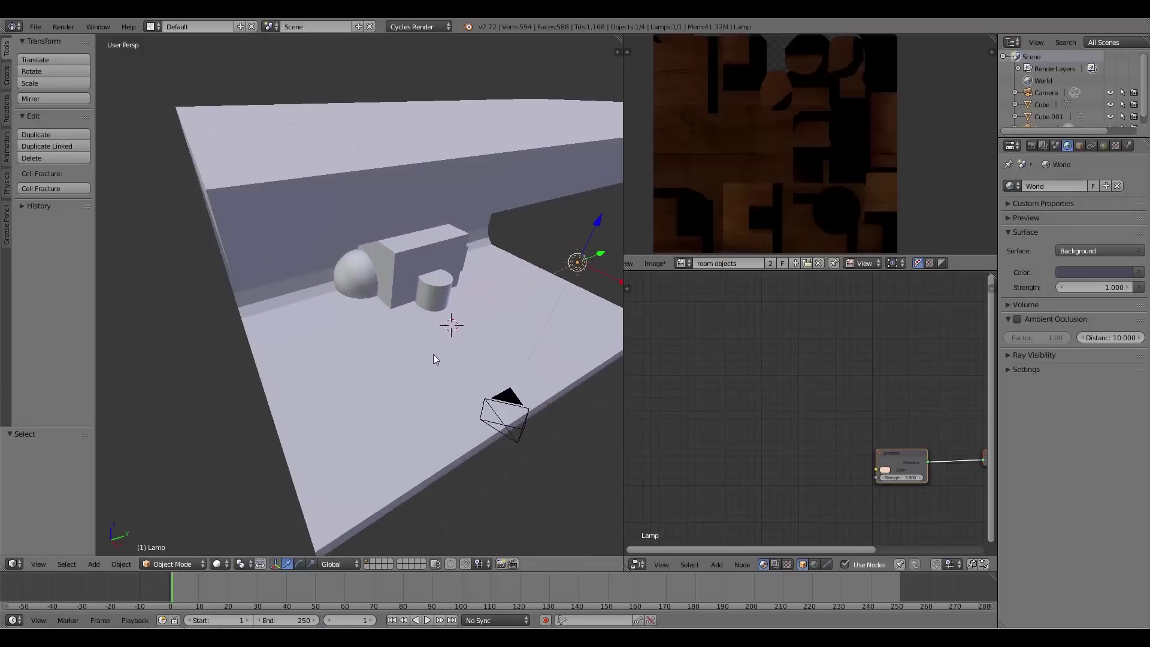
pyautogui.press('F12')
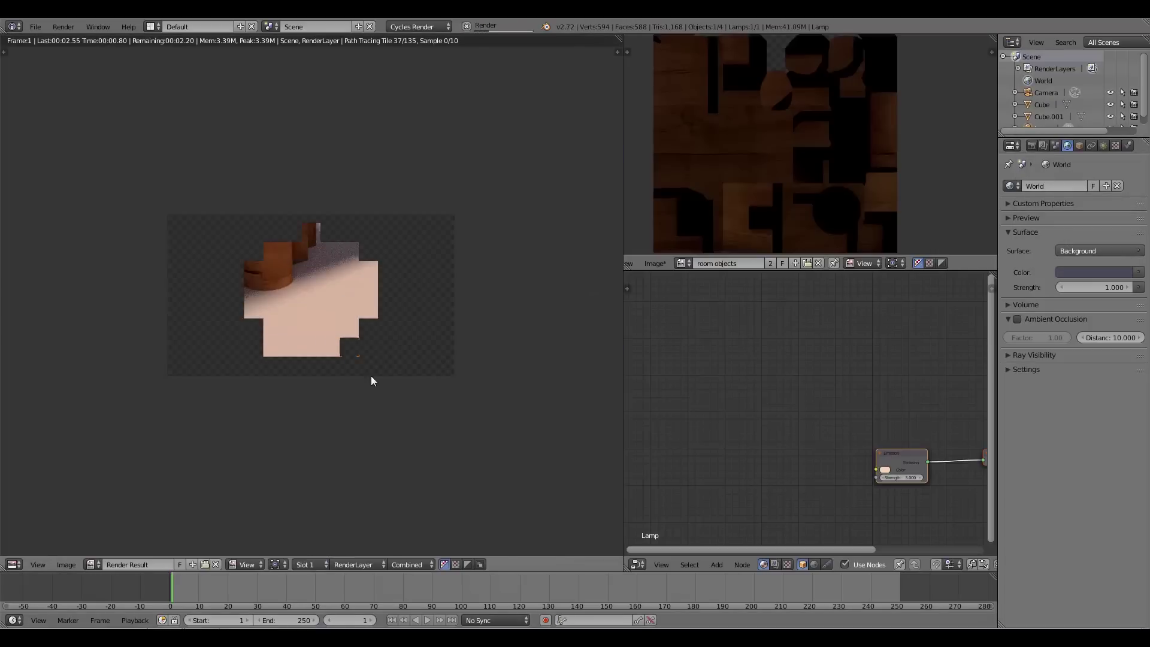
pyautogui.scroll(3, 315, 313)
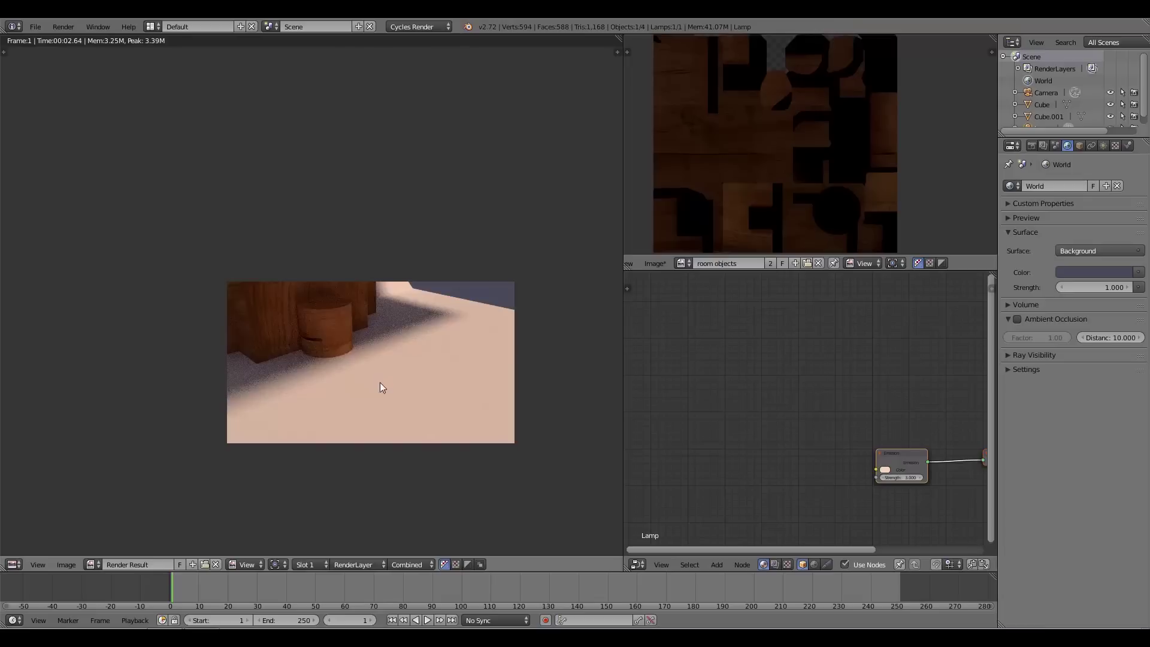
pyautogui.press('Escape')
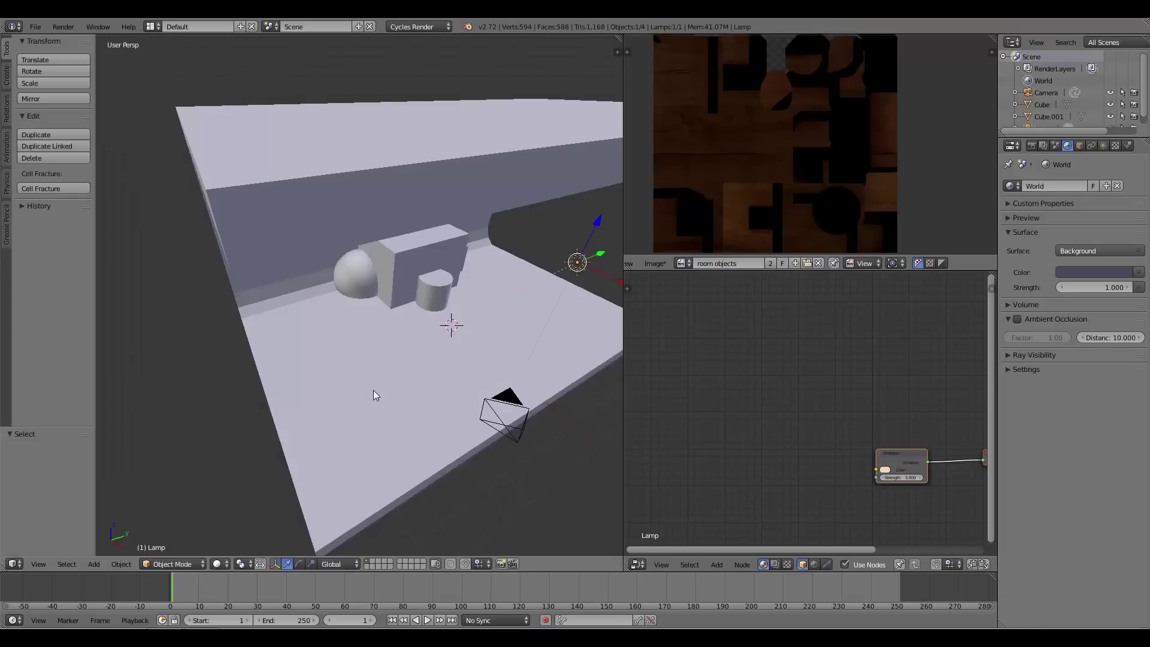
# Step: Rotate the sun lamp about 32° around the global Y axis and test-render the new light direction
pyautogui.moveTo(455, 334); pyautogui.dragTo(524, 344, button='middle')
pyautogui.press('r')
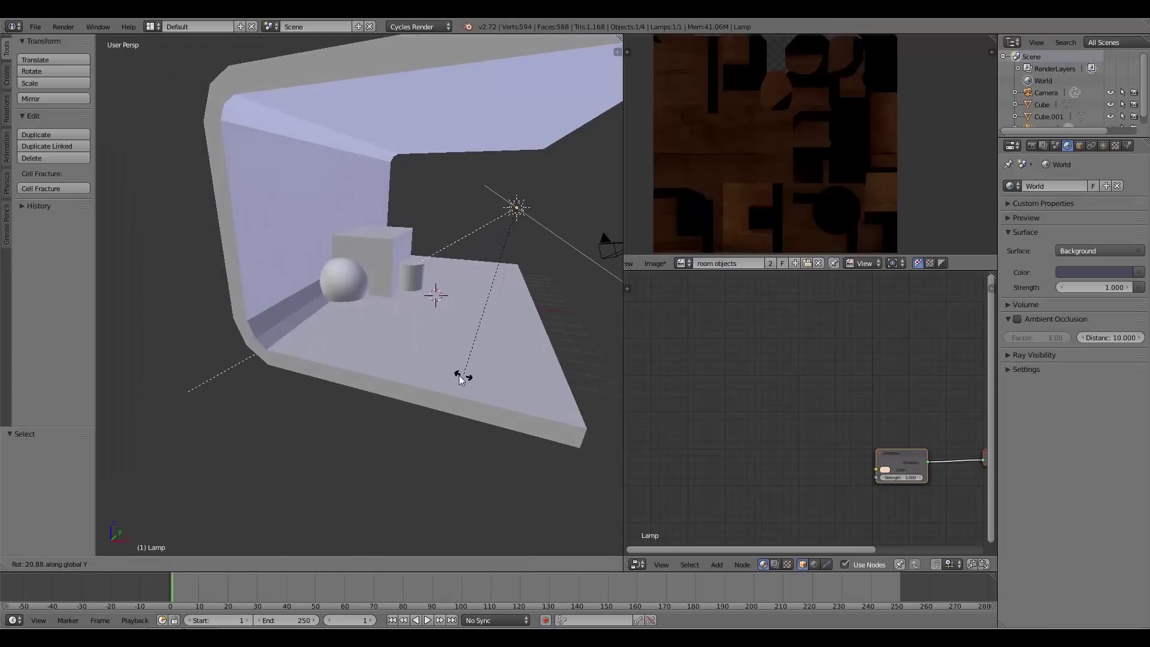
pyautogui.click(425, 379)
pyautogui.press('F12')
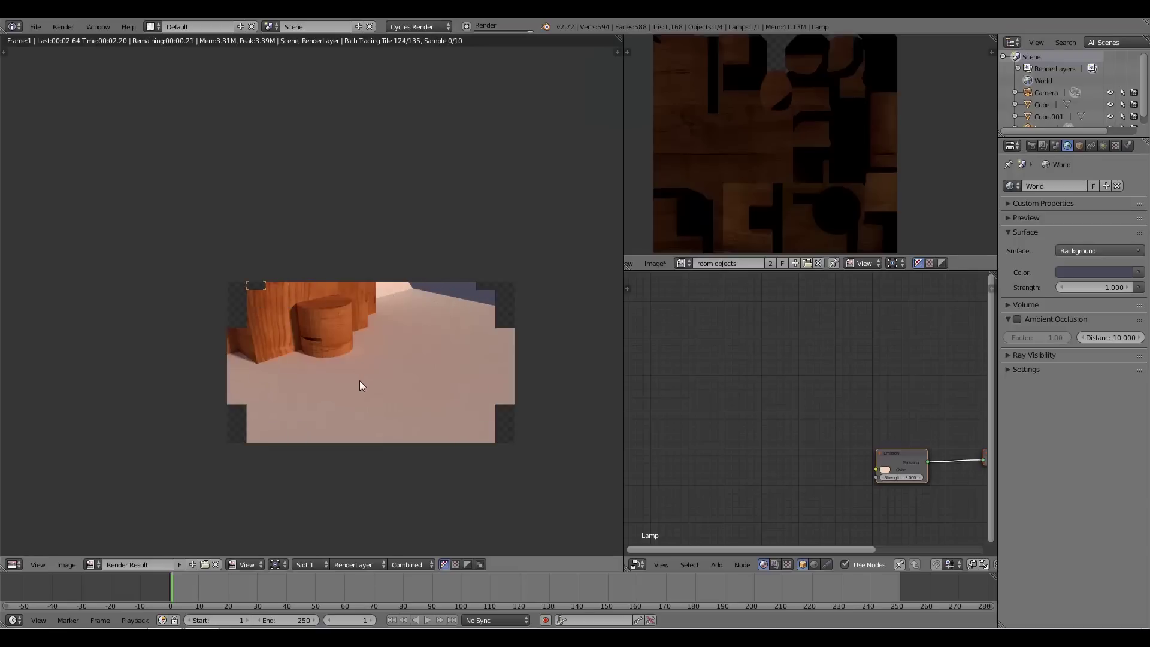
pyautogui.press('Escape')
# Step: Select the joined room objects, rebake the Combined pass onto the "room objects" image and inspect the bake
pyautogui.moveTo(358, 378); pyautogui.dragTo(375, 354, button='middle')
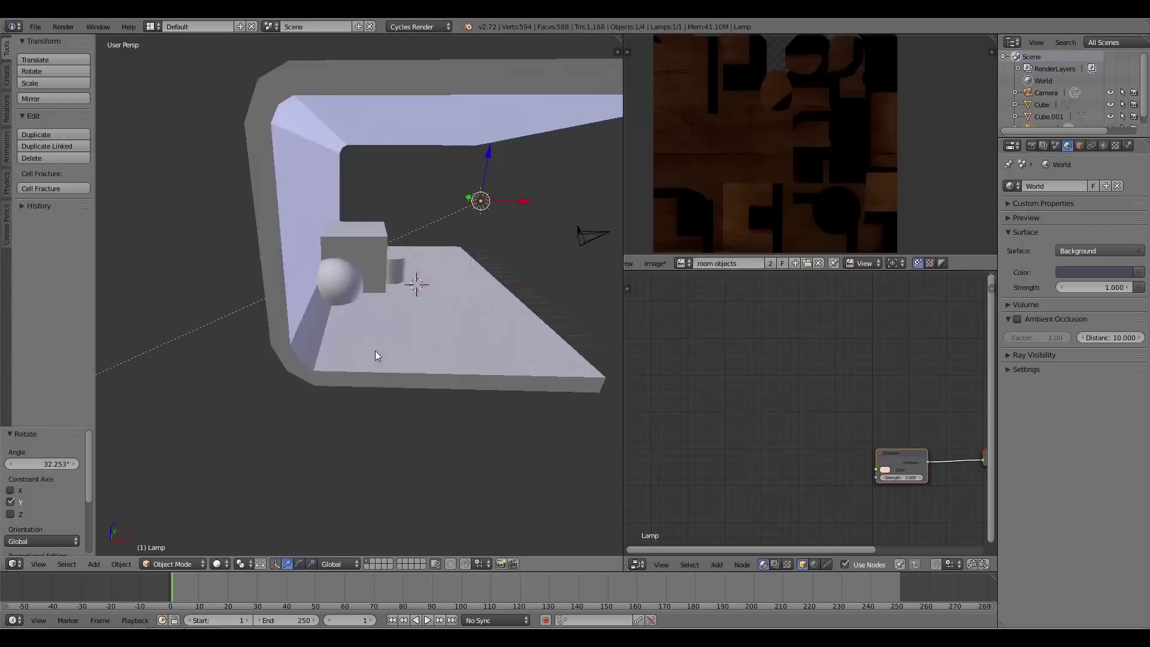
pyautogui.scroll(-4, 475, 347)
pyautogui.moveTo(476, 348); pyautogui.dragTo(422, 349, button='middle')
pyautogui.scroll(6, 412, 351)
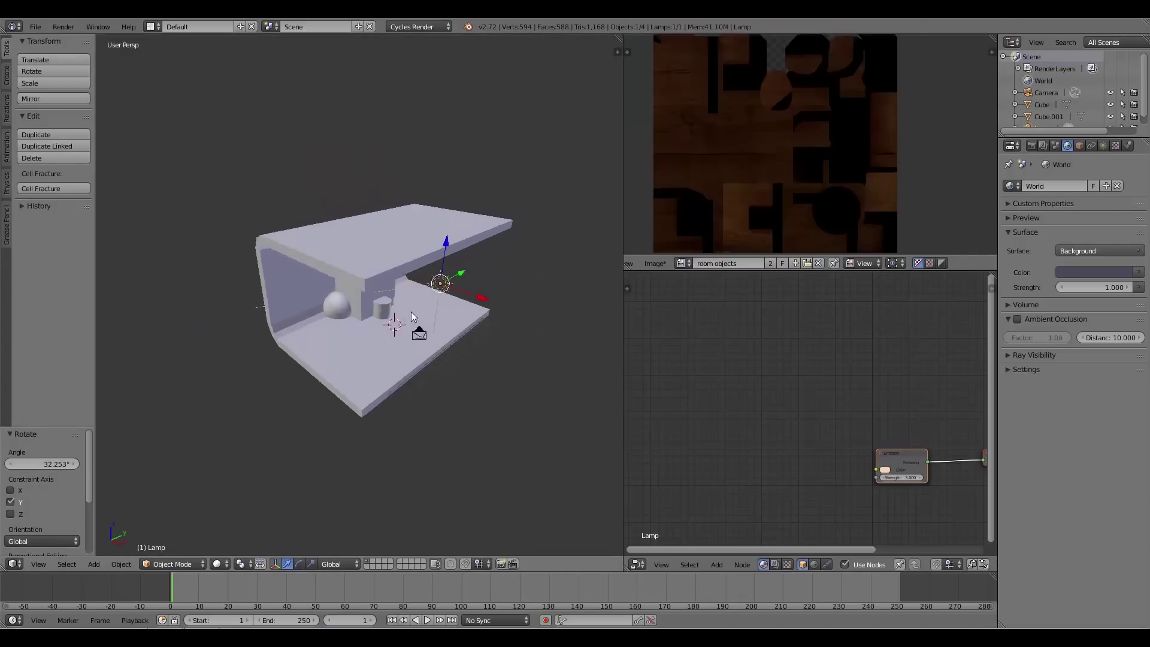
pyautogui.rightClick(353, 311)
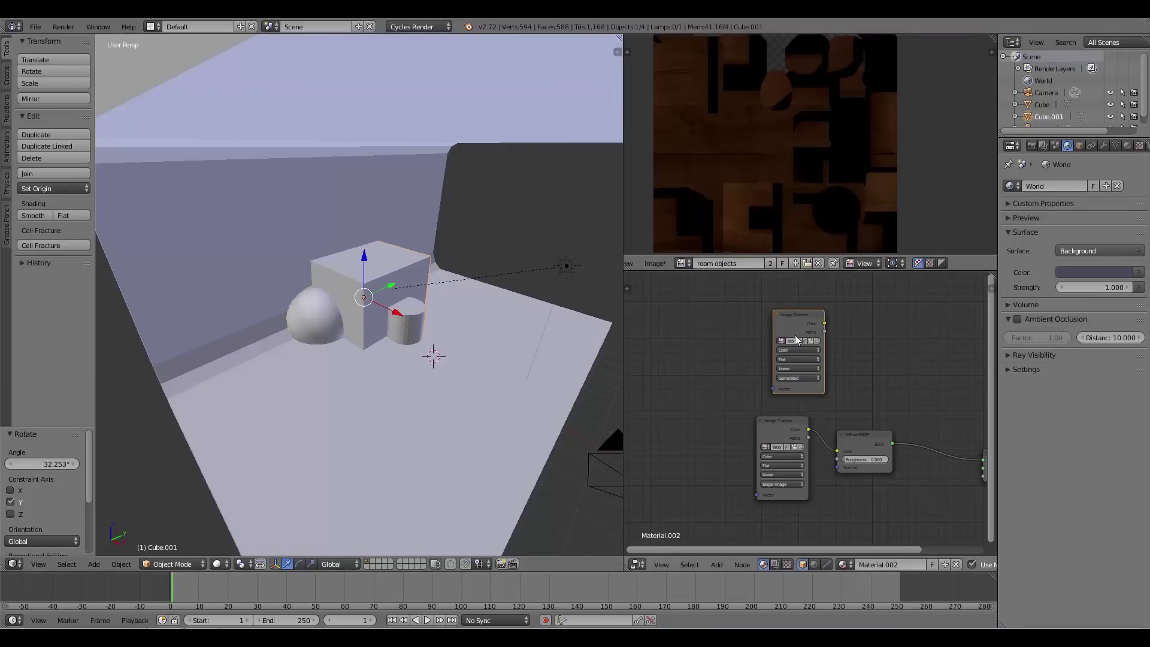
pyautogui.click(1032, 149)
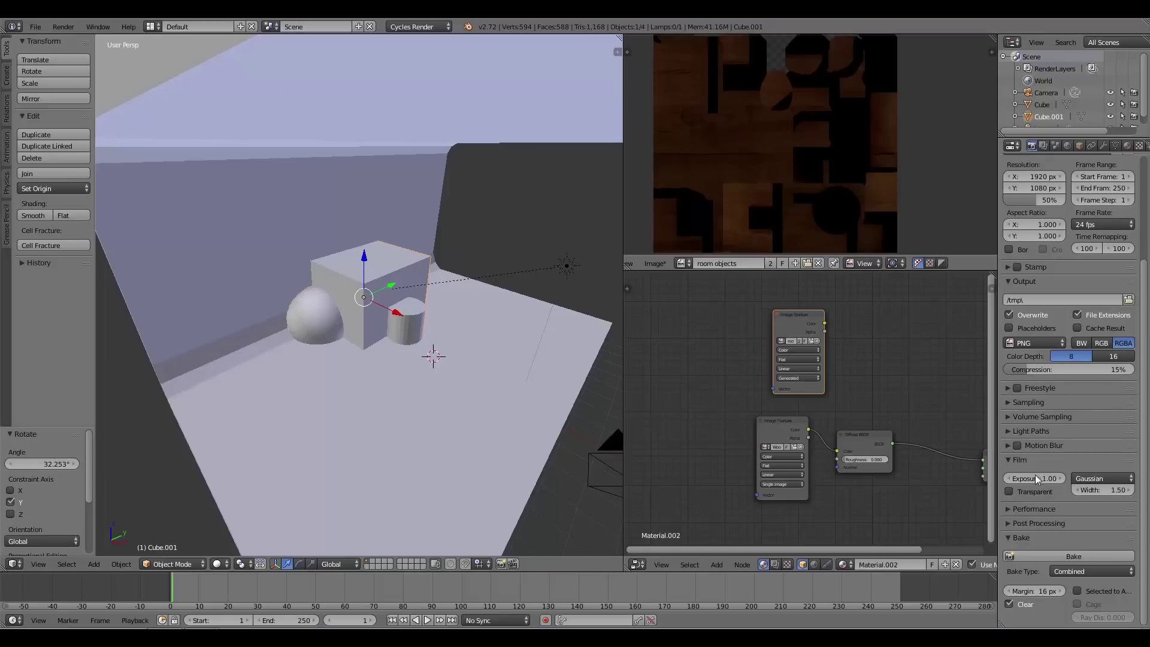
pyautogui.click(1050, 558)
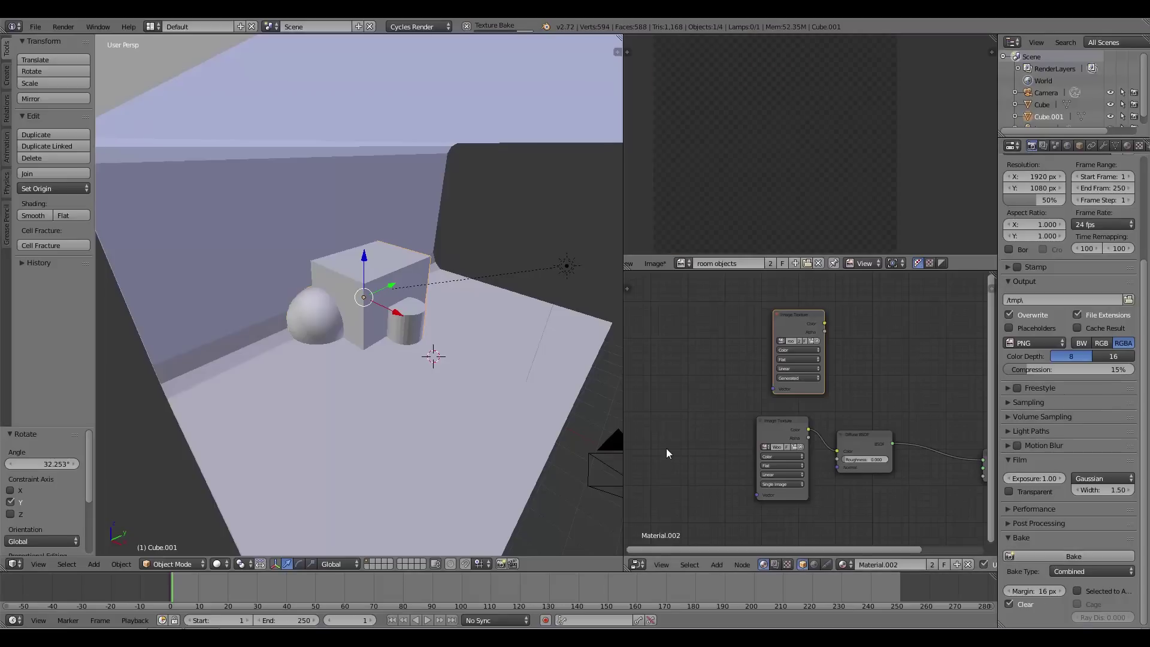
pyautogui.scroll(-4, 835, 174)
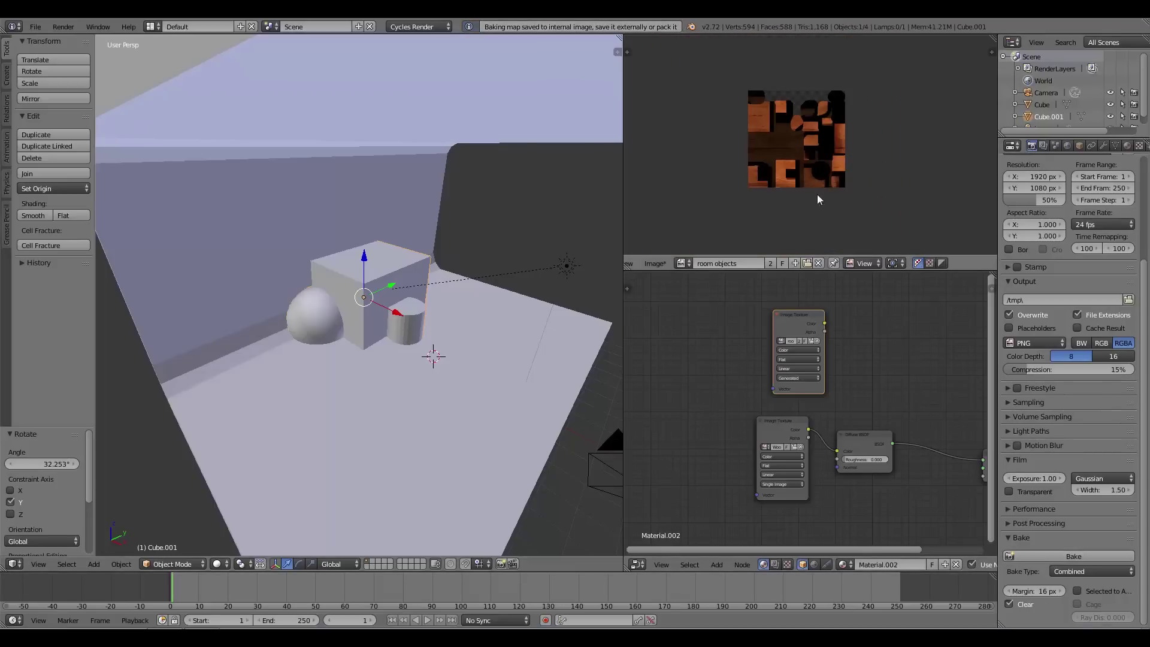
pyautogui.scroll(4, 753, 218)
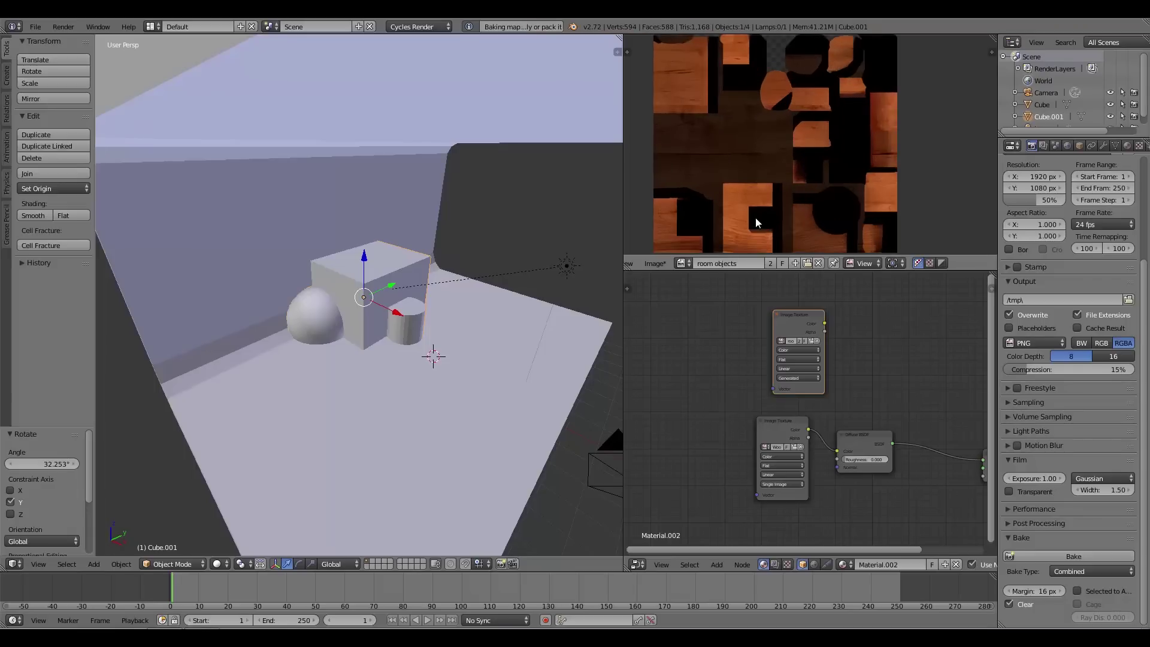
# Step: Save the baked image to the Desktop as "room objects.png" in RGB PNG format with 100% compression
pyautogui.click(657, 263)
pyautogui.hscroll(-3, 659, 267)
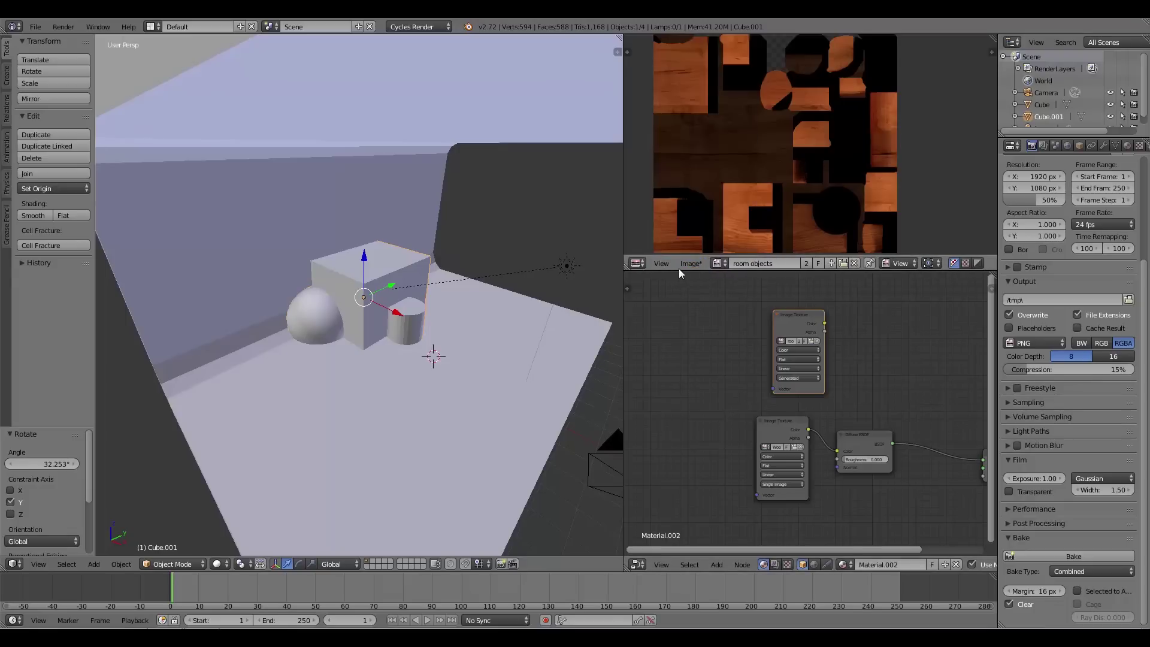
pyautogui.click(689, 264)
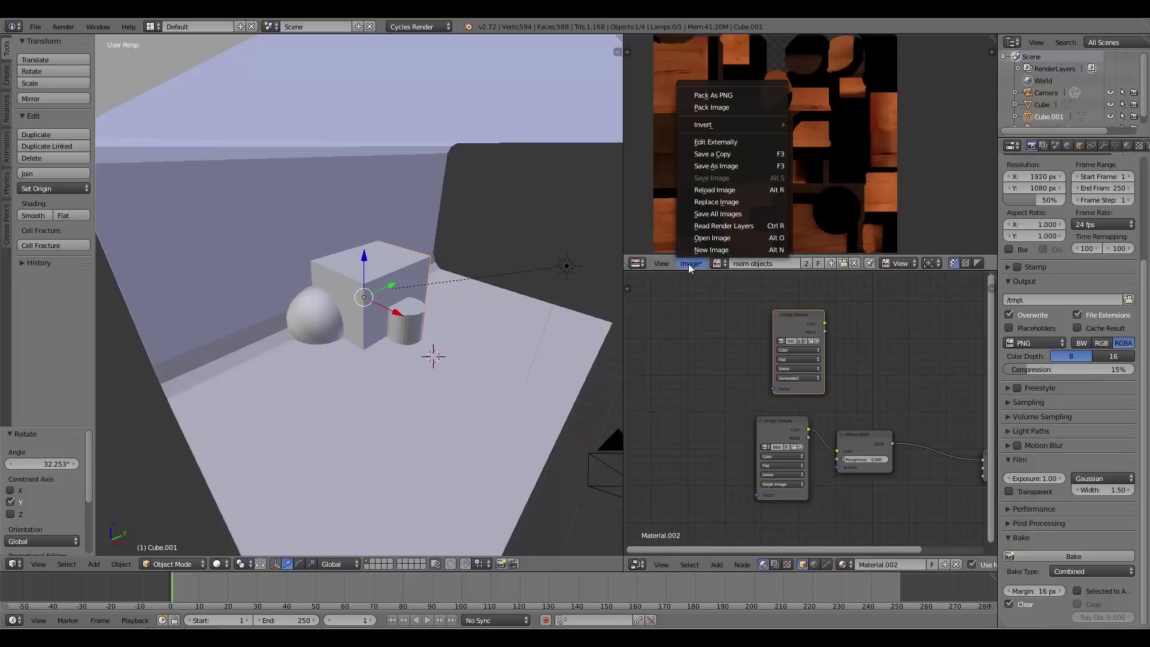
pyautogui.click(722, 166)
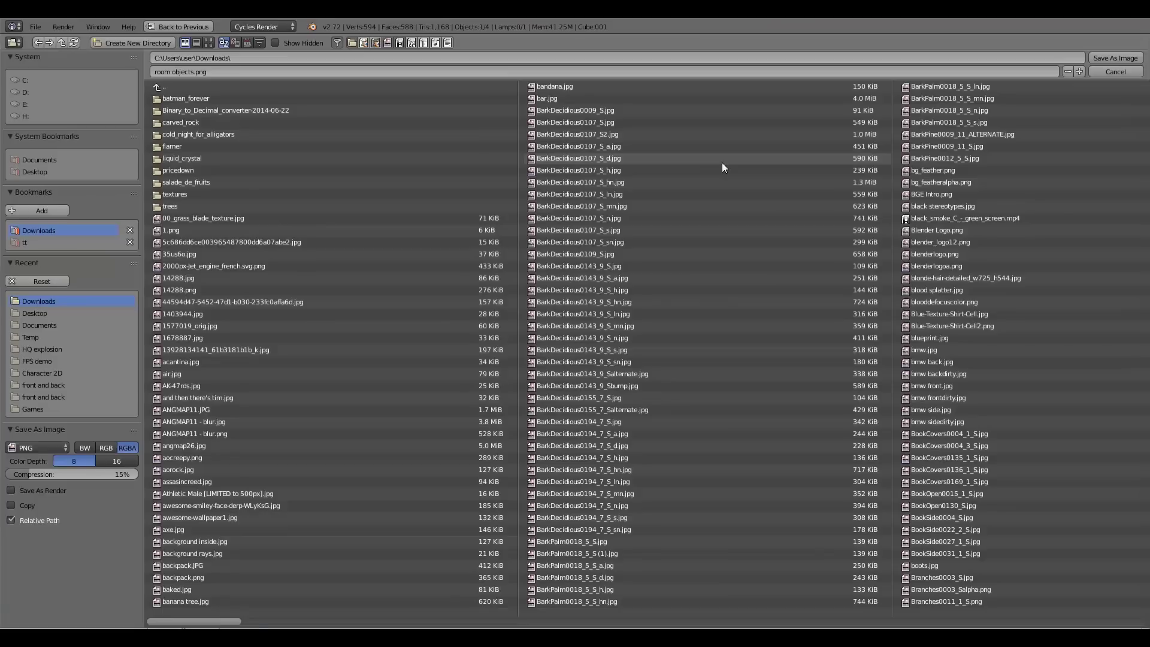
pyautogui.click(32, 172)
pyautogui.moveTo(22, 472); pyautogui.dragTo(141, 475)
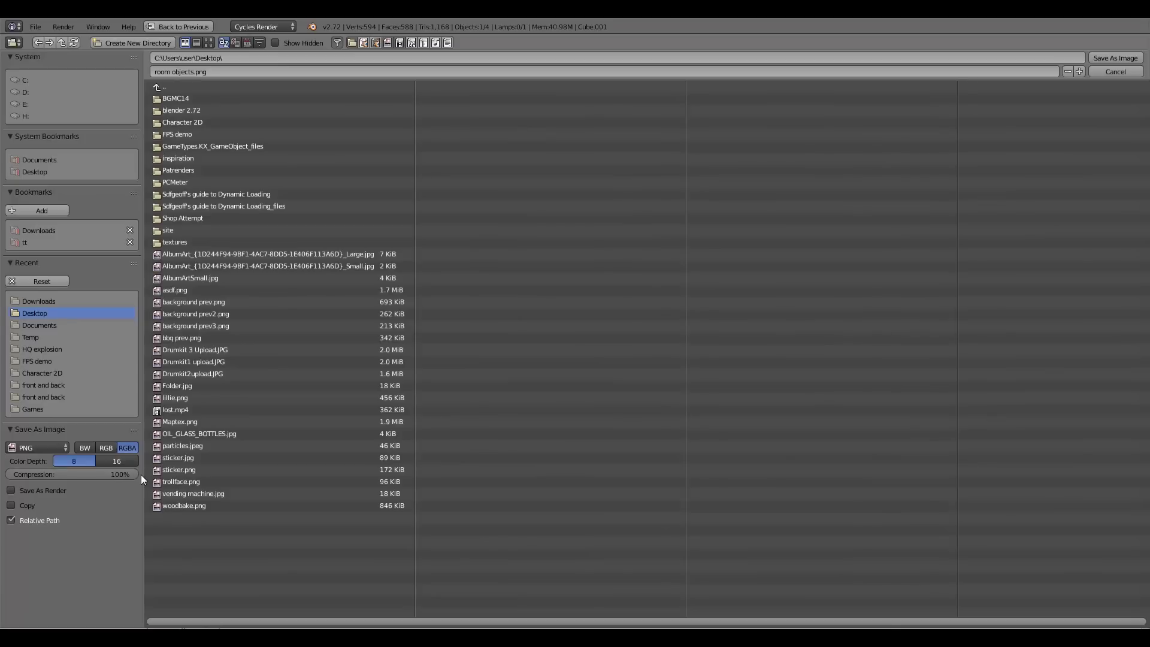
pyautogui.click(105, 448)
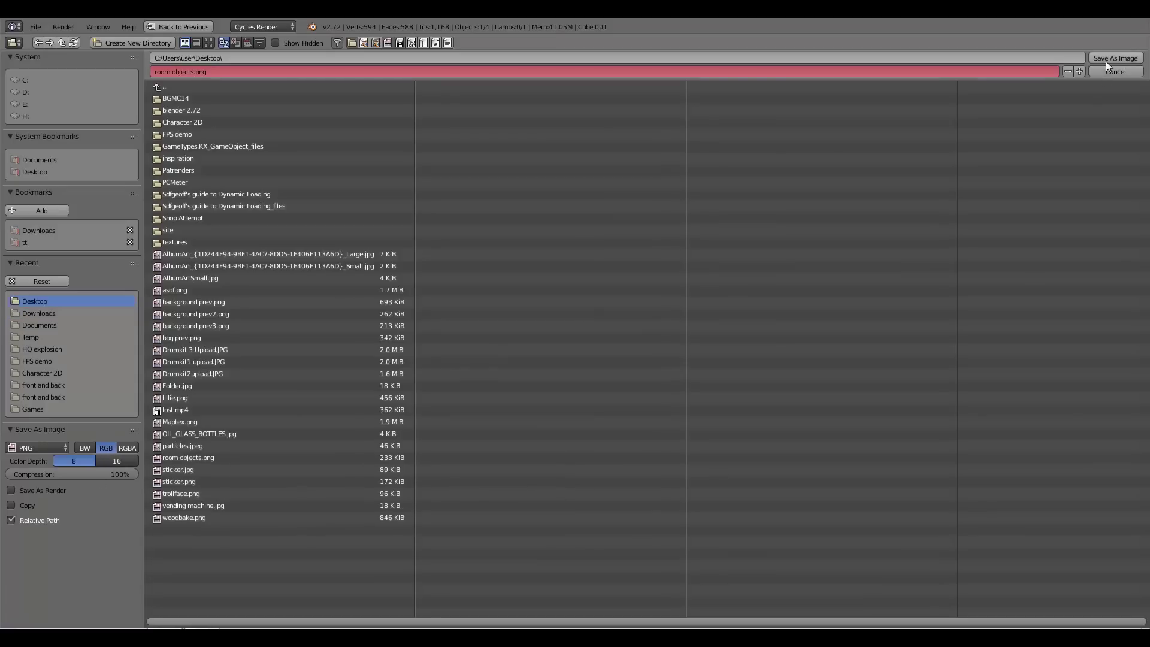
pyautogui.click(1105, 61)
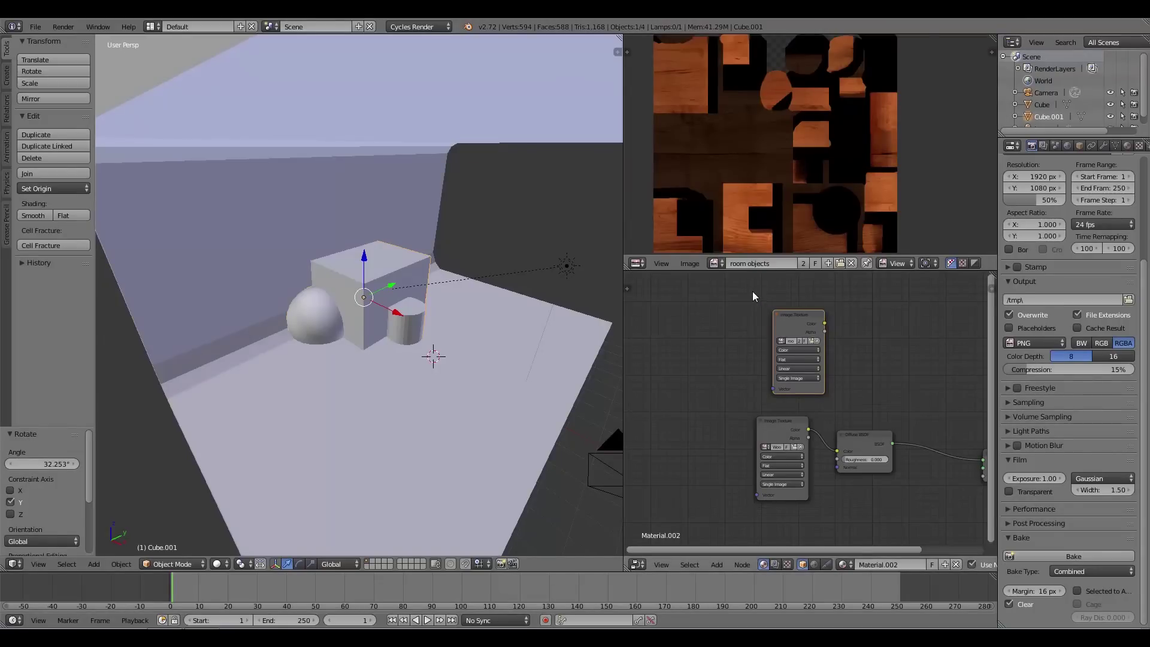
pyautogui.scroll(-4, 744, 244)
pyautogui.scroll(3, 756, 144)
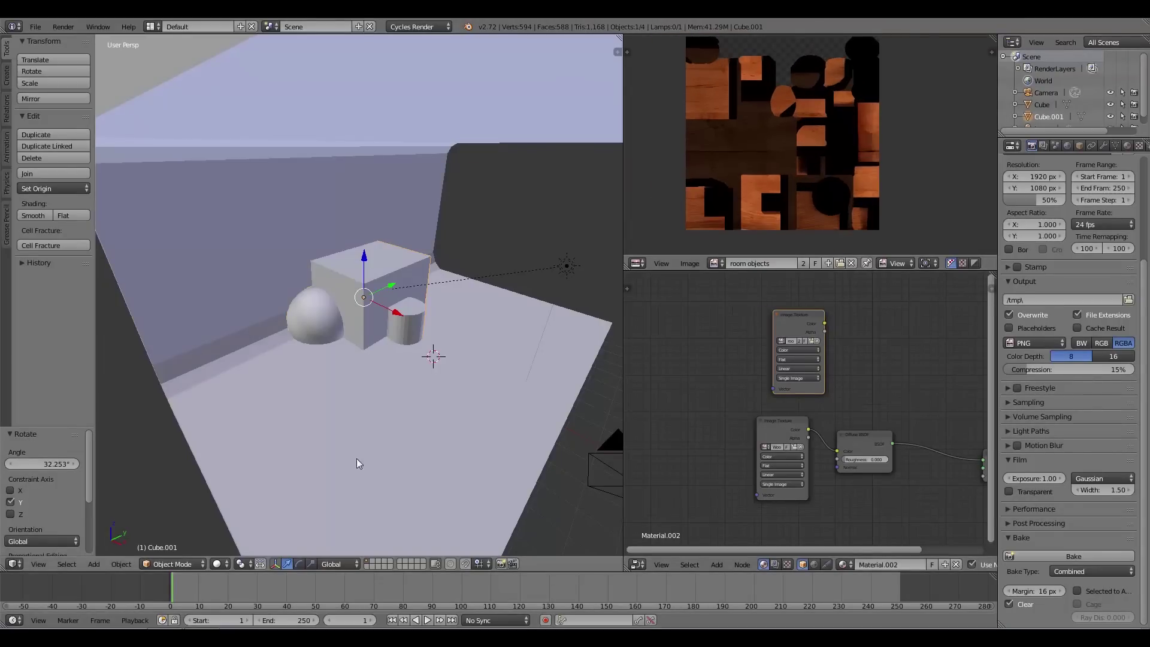
pyautogui.scroll(-5, 431, 391)
pyautogui.scroll(3, 474, 366)
pyautogui.scroll(-6, 437, 362)
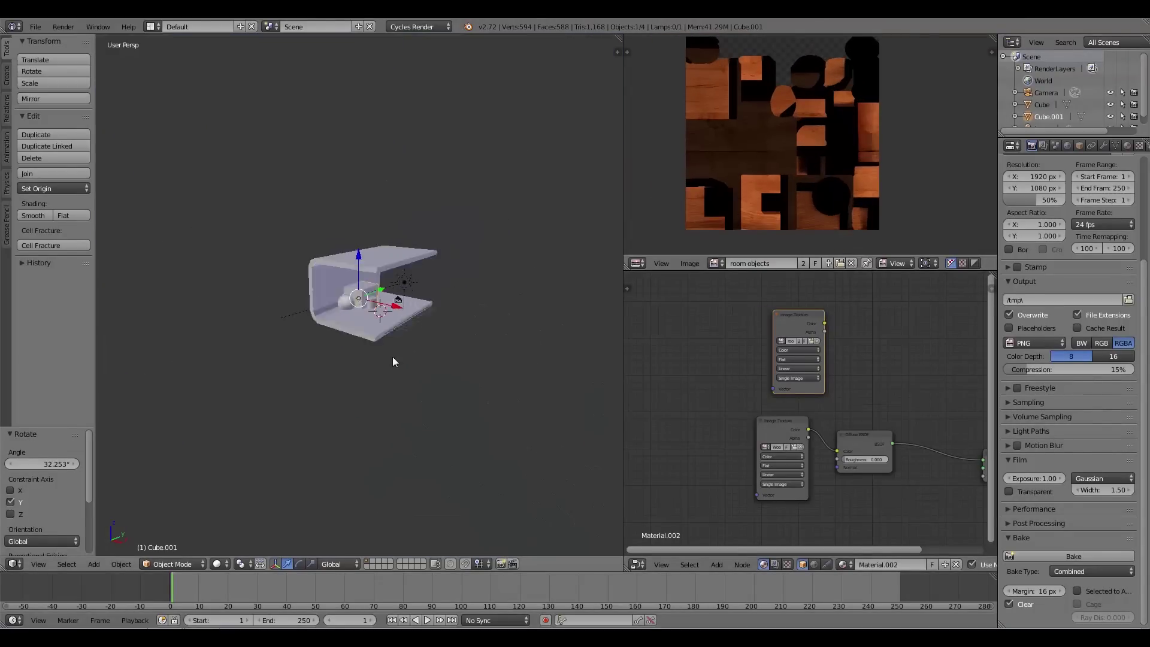